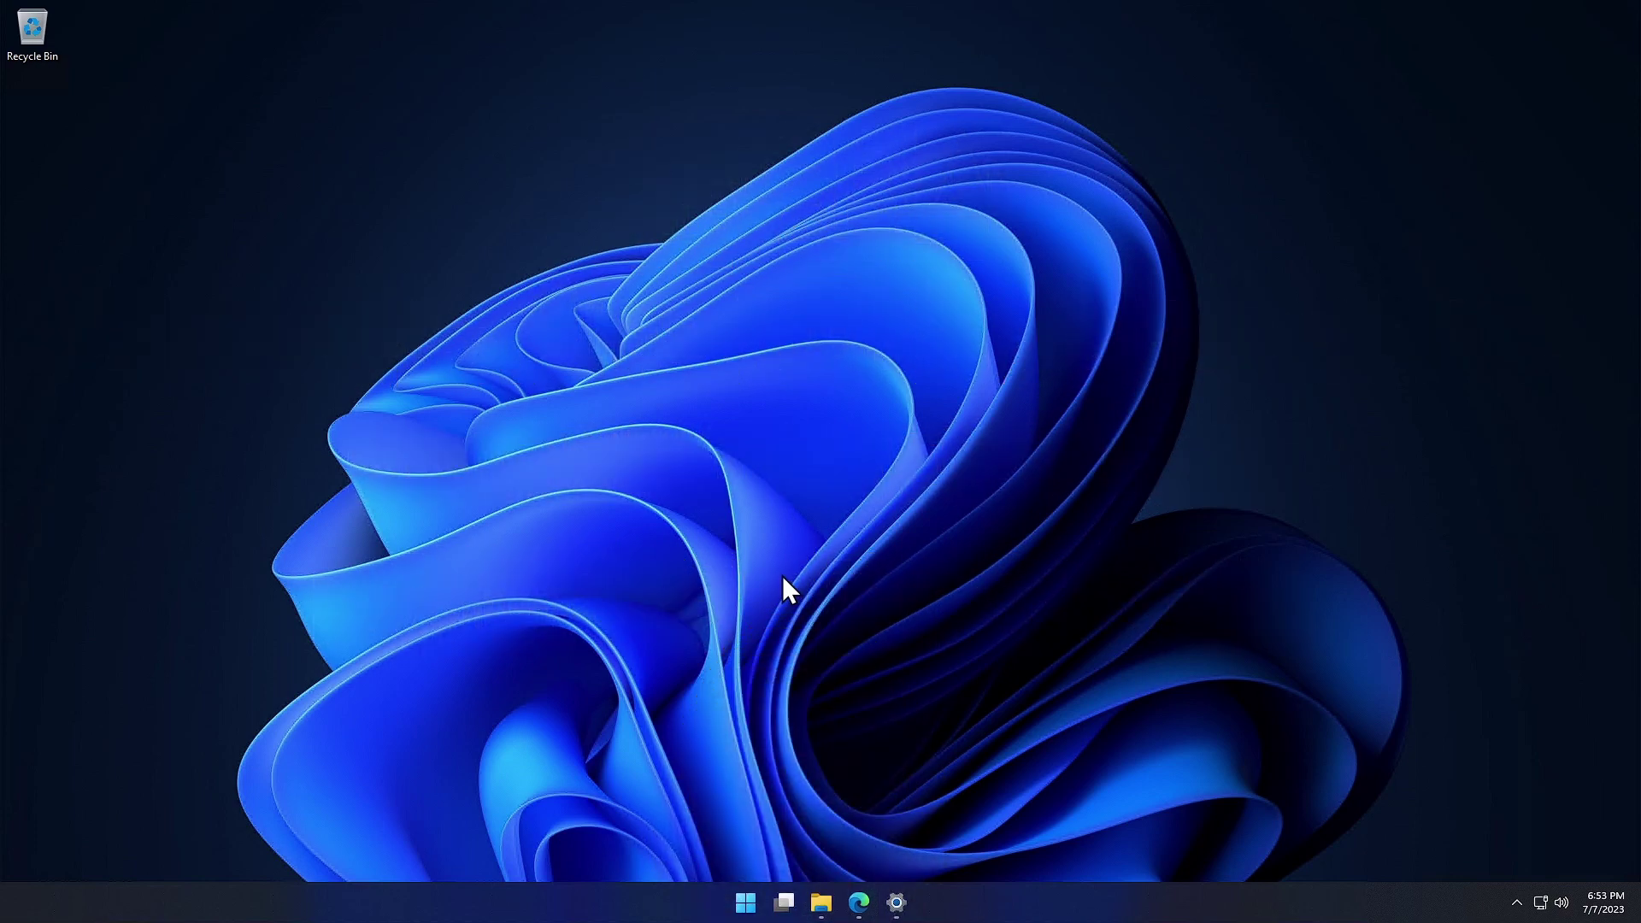
Step: Open the browser on the Datamosher-Pro GitHub repository and scroll down to the DOWNLOAD section
left_click(859, 902)
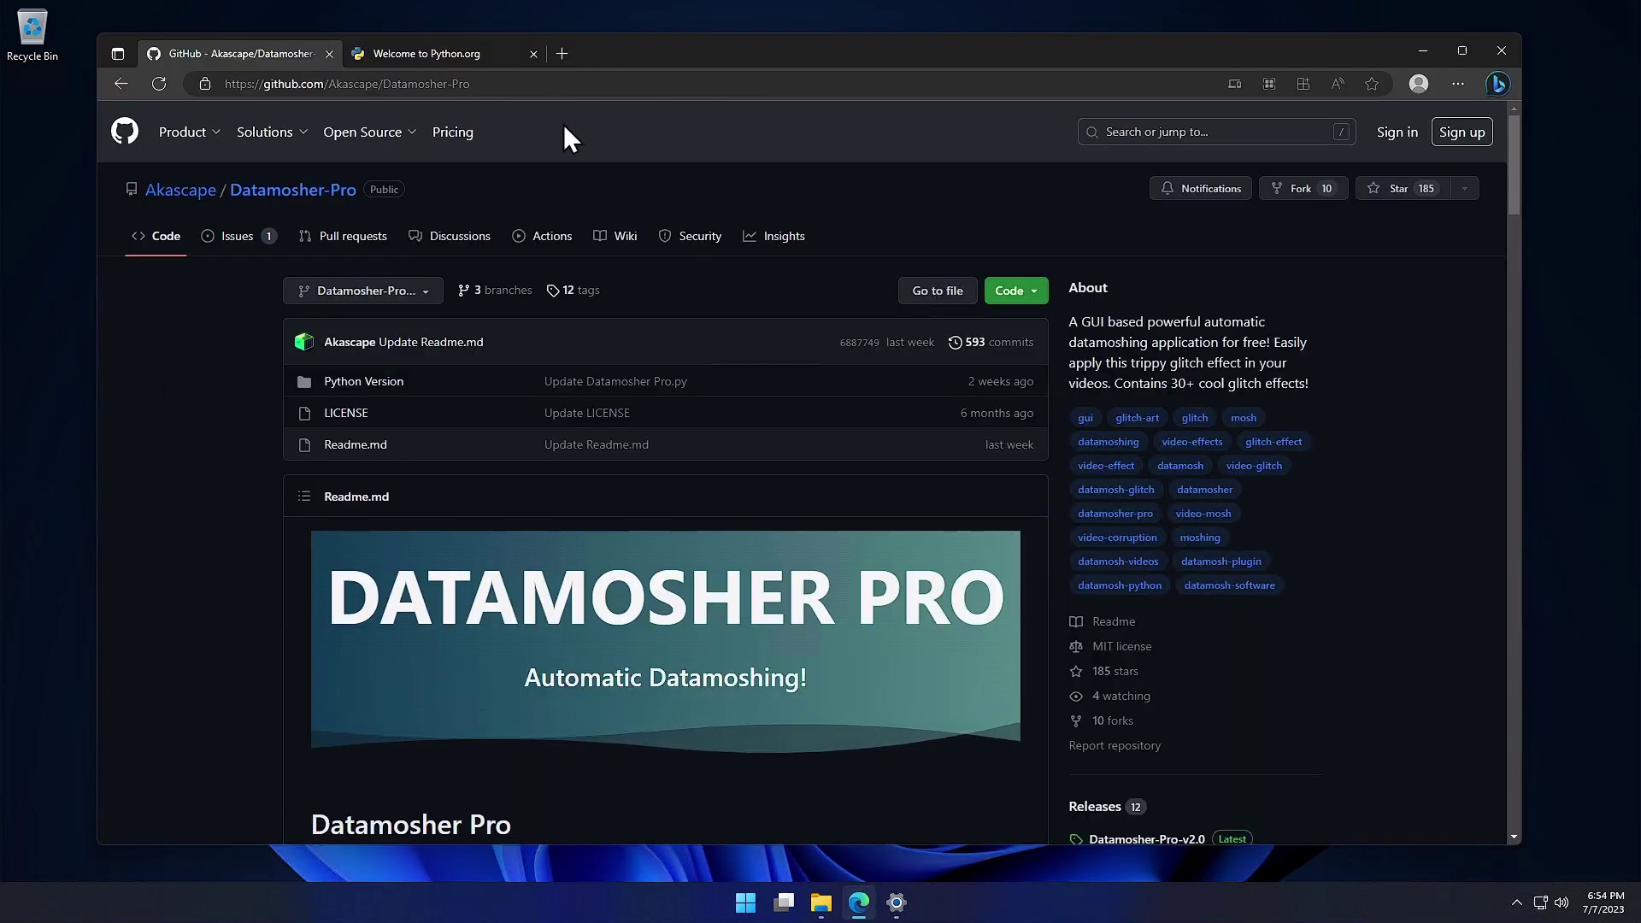
left_click(480, 83)
left_click_drag(480, 82, 185, 75)
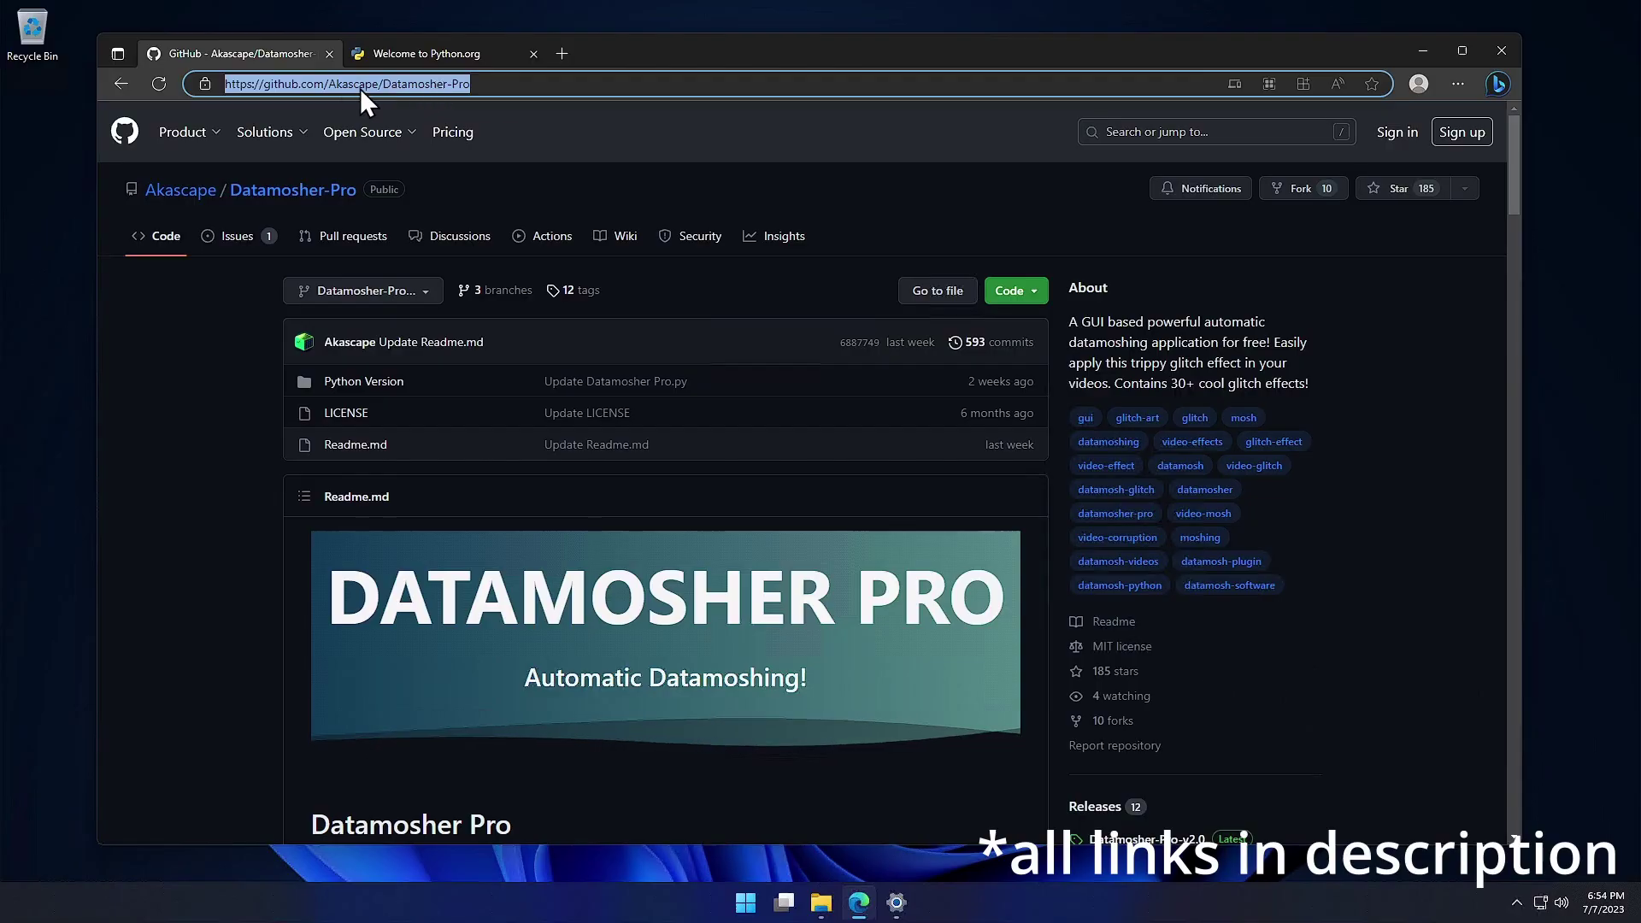
left_click(207, 358)
scroll(241, 475, "down", 3)
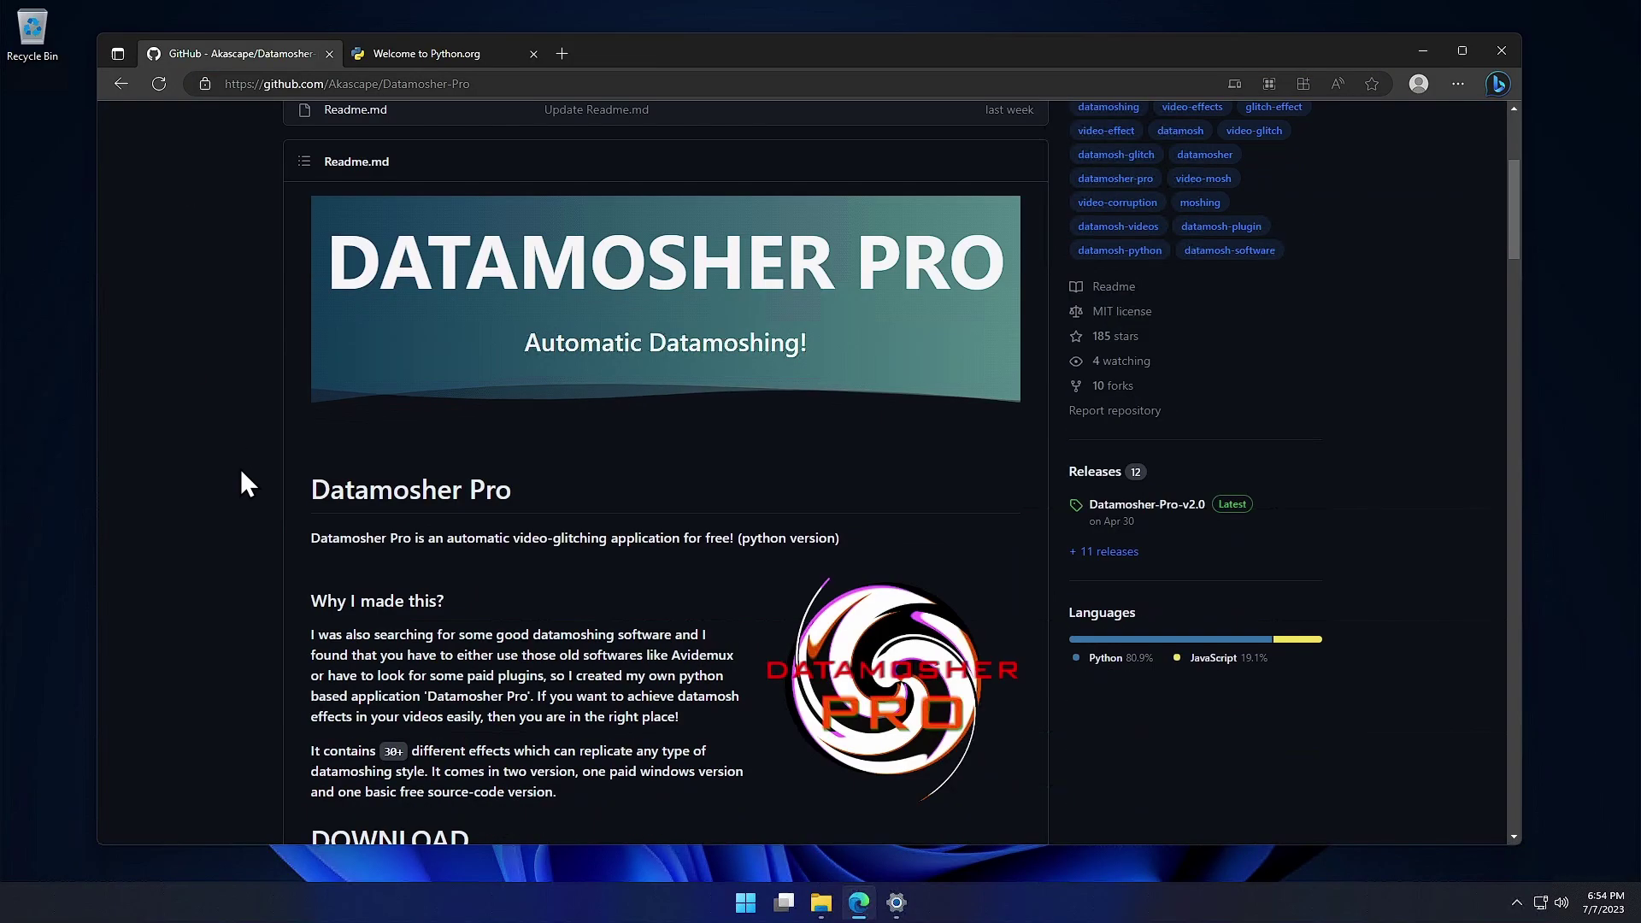
scroll(242, 476, "down", 5)
scroll(242, 479, "down", 4)
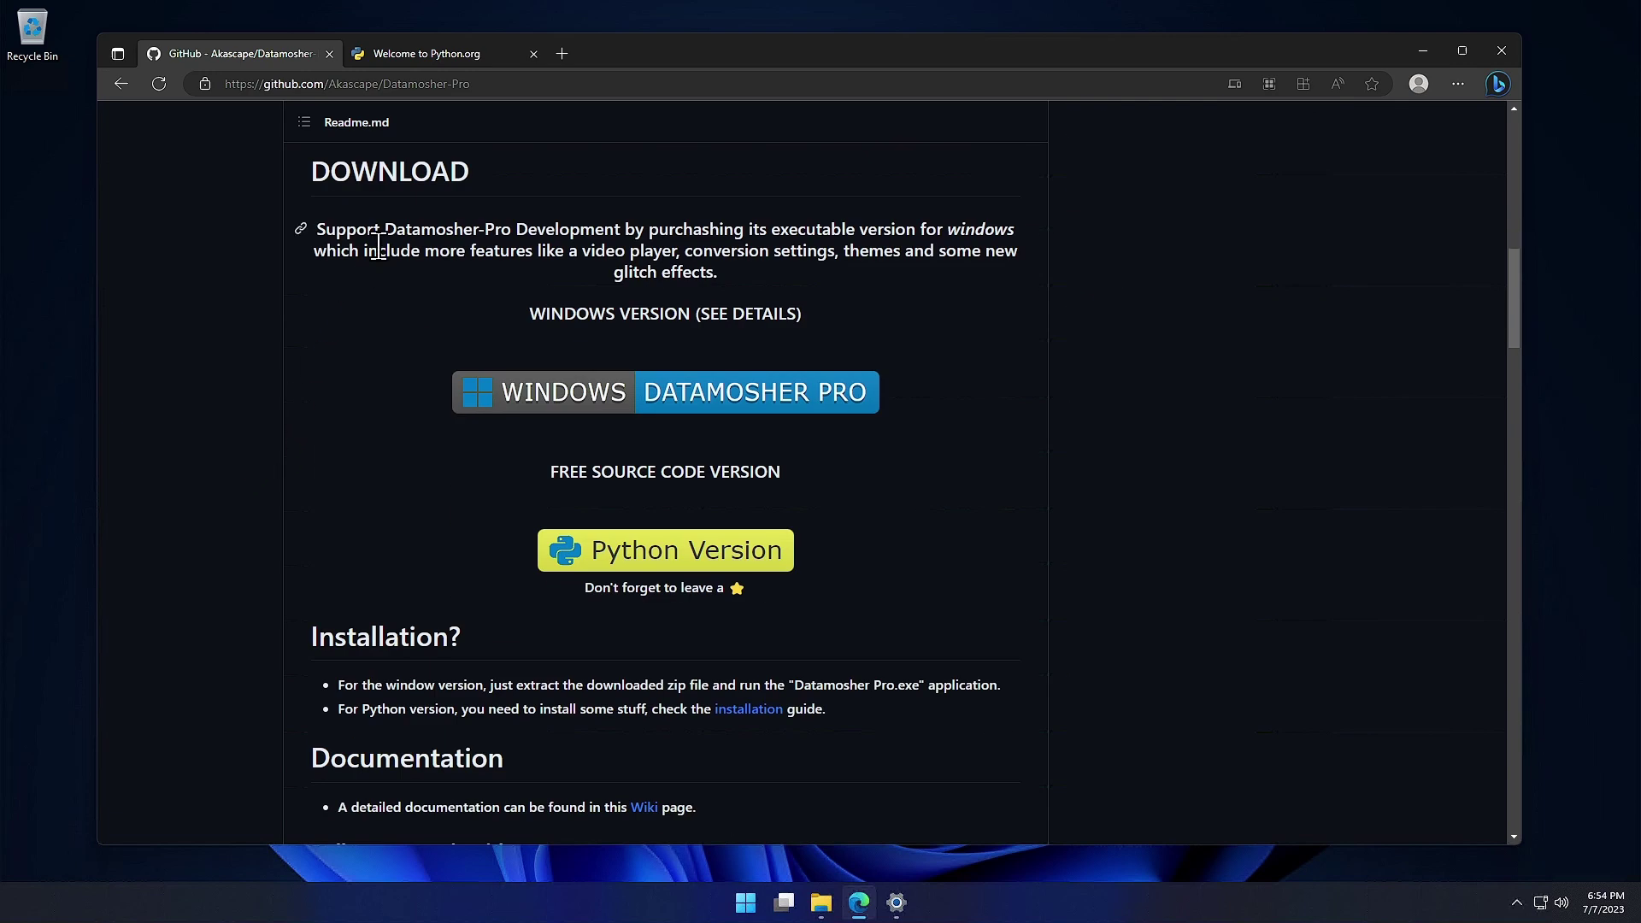
Step: Download the free Python version zip, Datamosher-Pro_python-version_2.02.zip
left_click(680, 407)
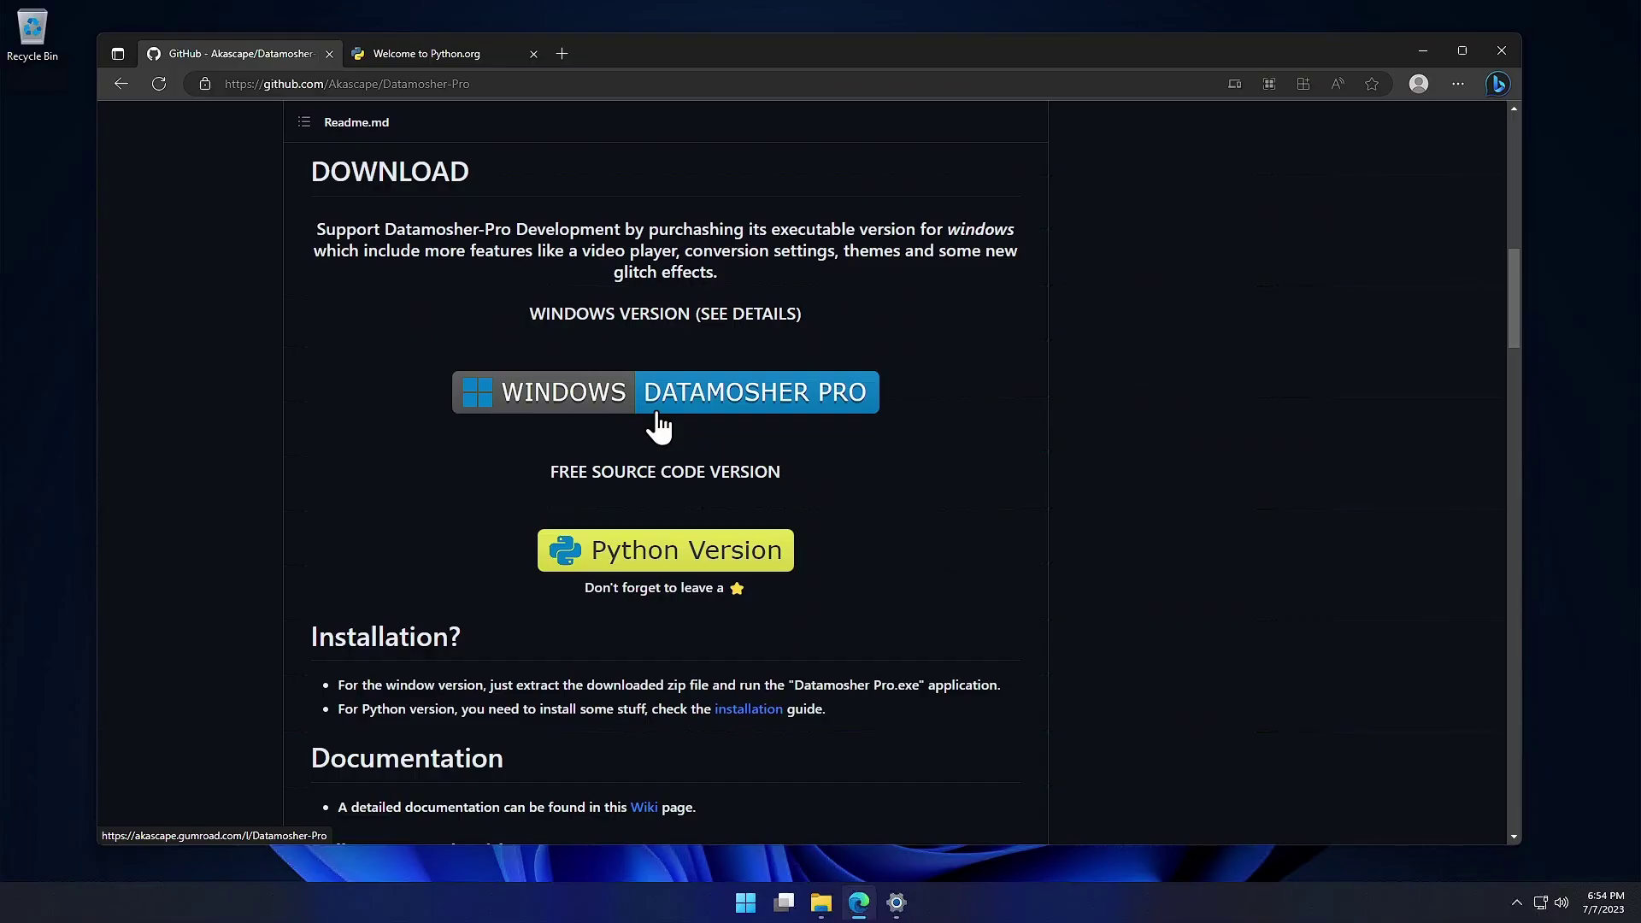
left_click(666, 562)
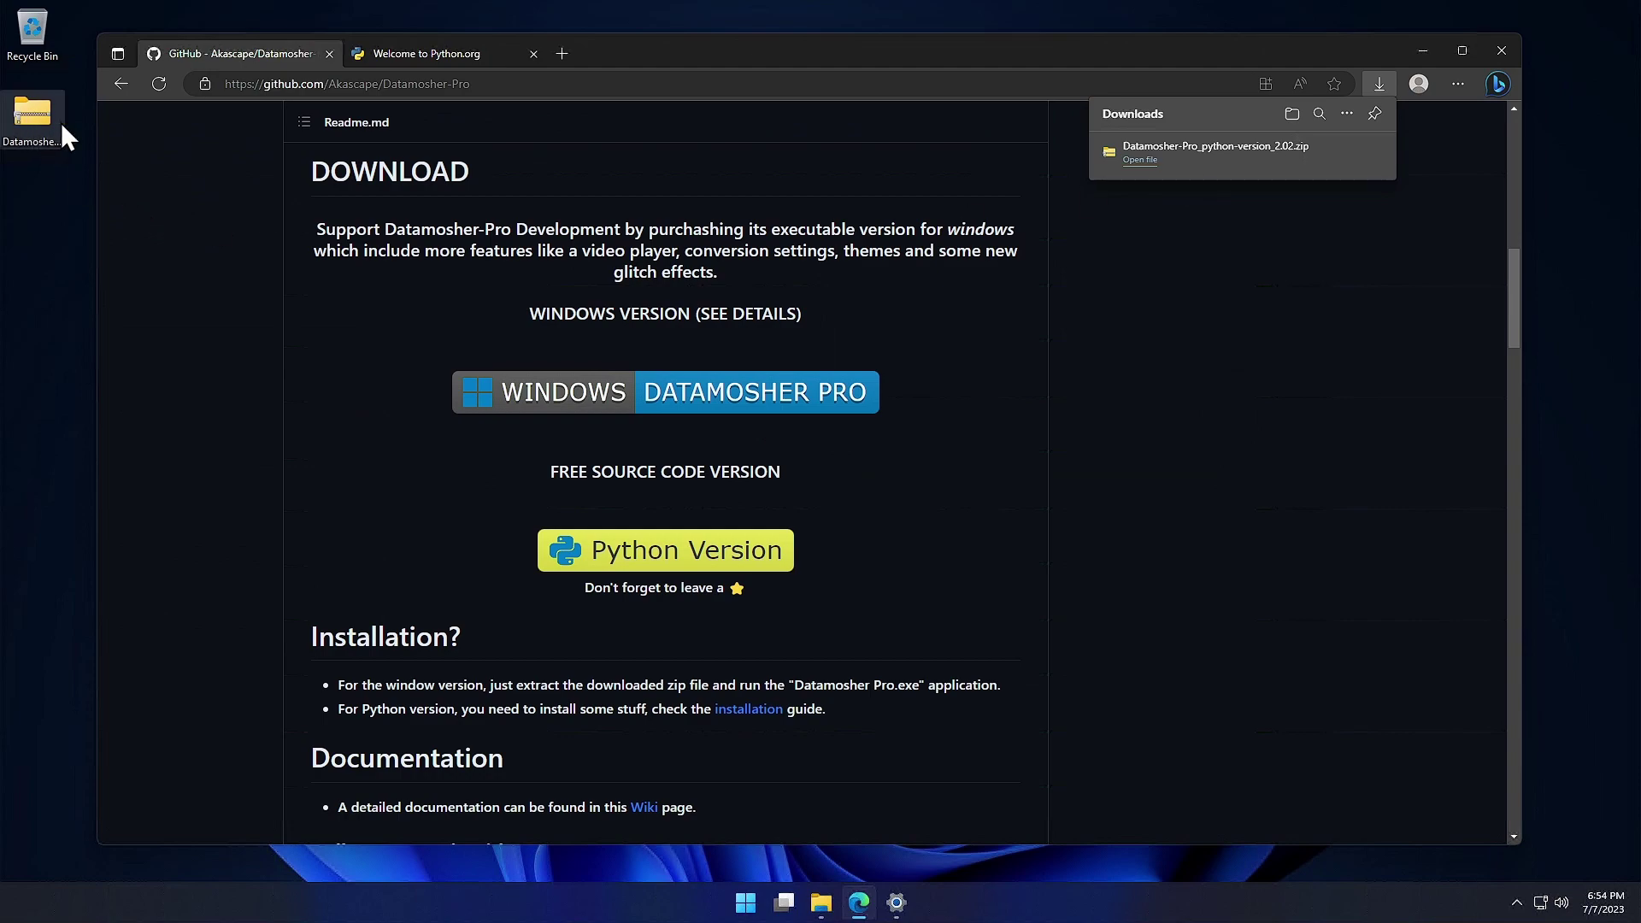
scroll(922, 726, "up", 10)
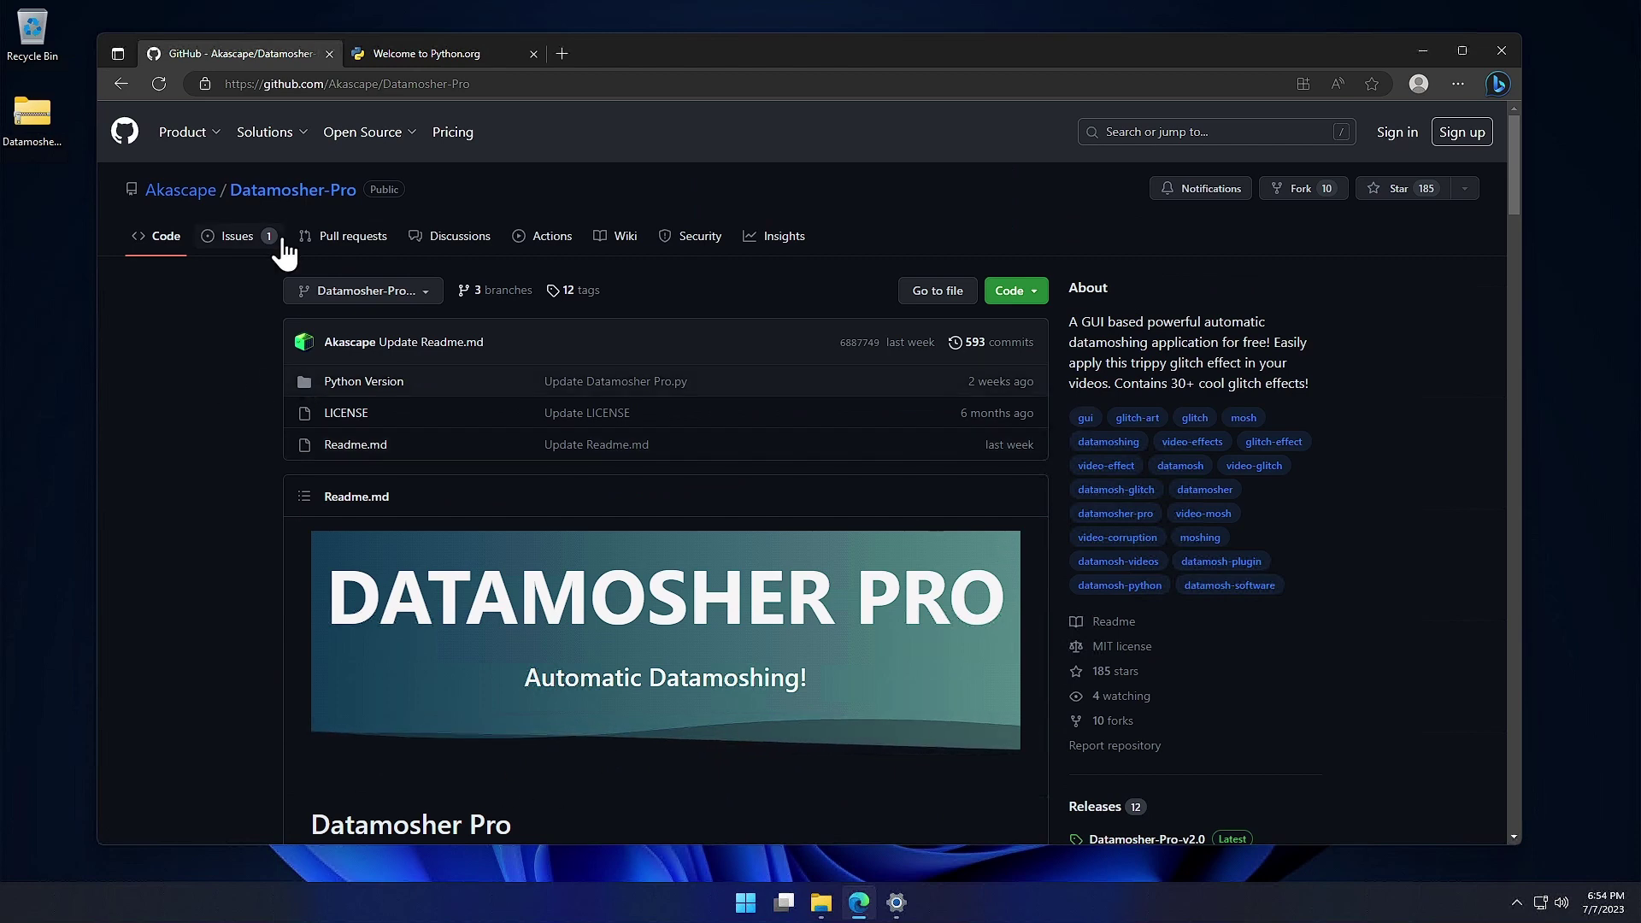
Step: Download python-3.11.4-amd64.exe from the Downloads page on python.org
left_click(432, 51)
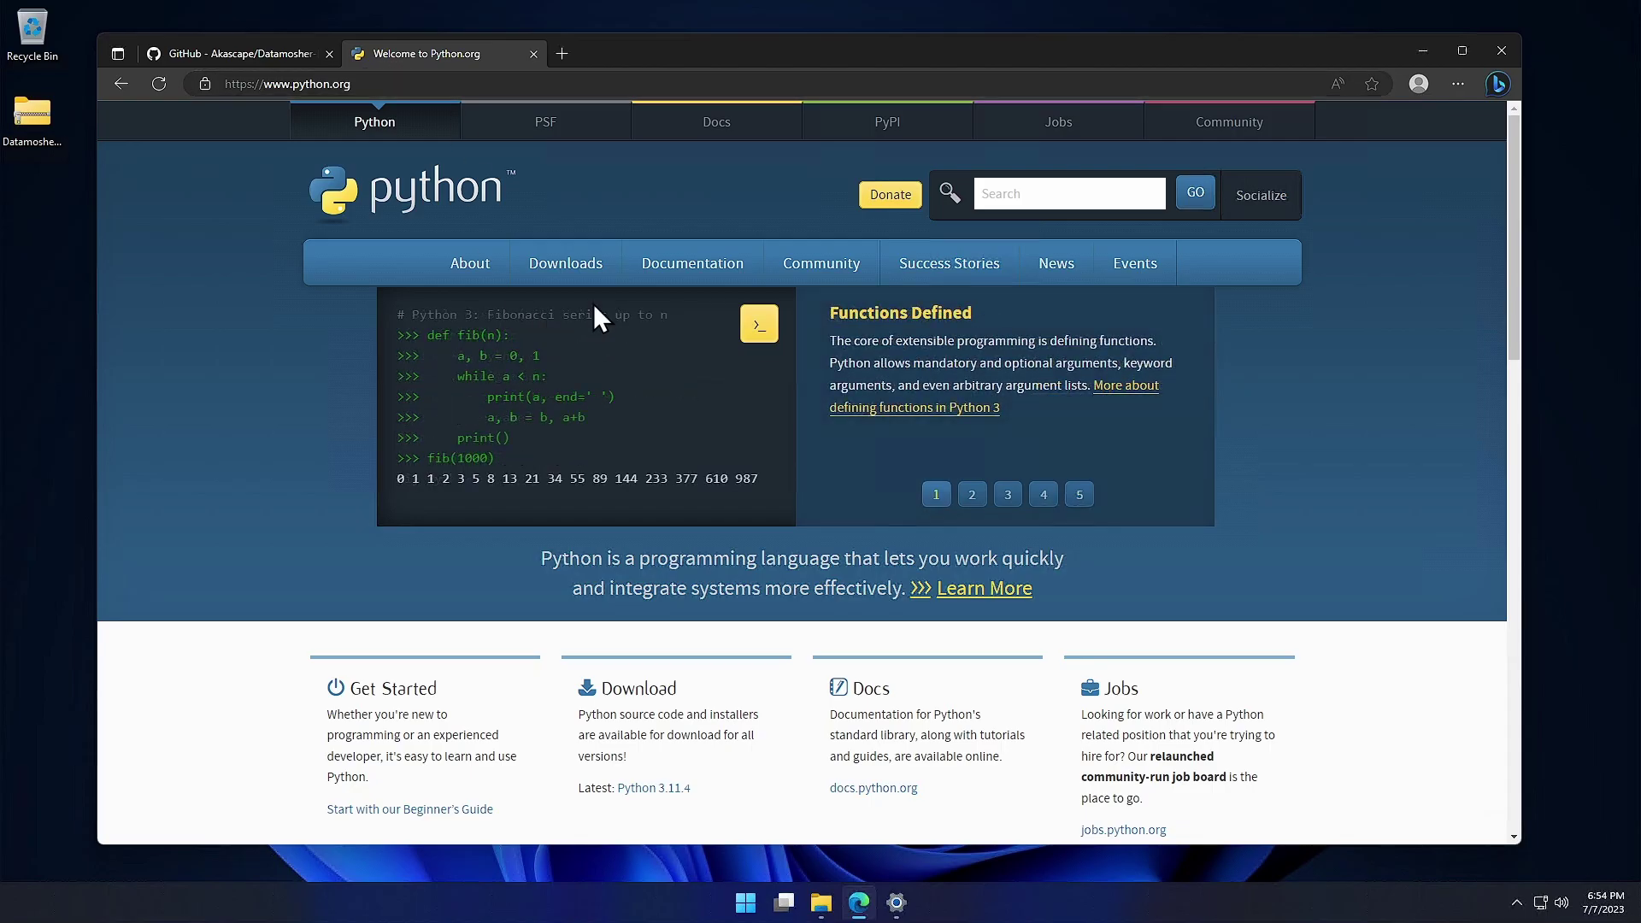
left_click(554, 272)
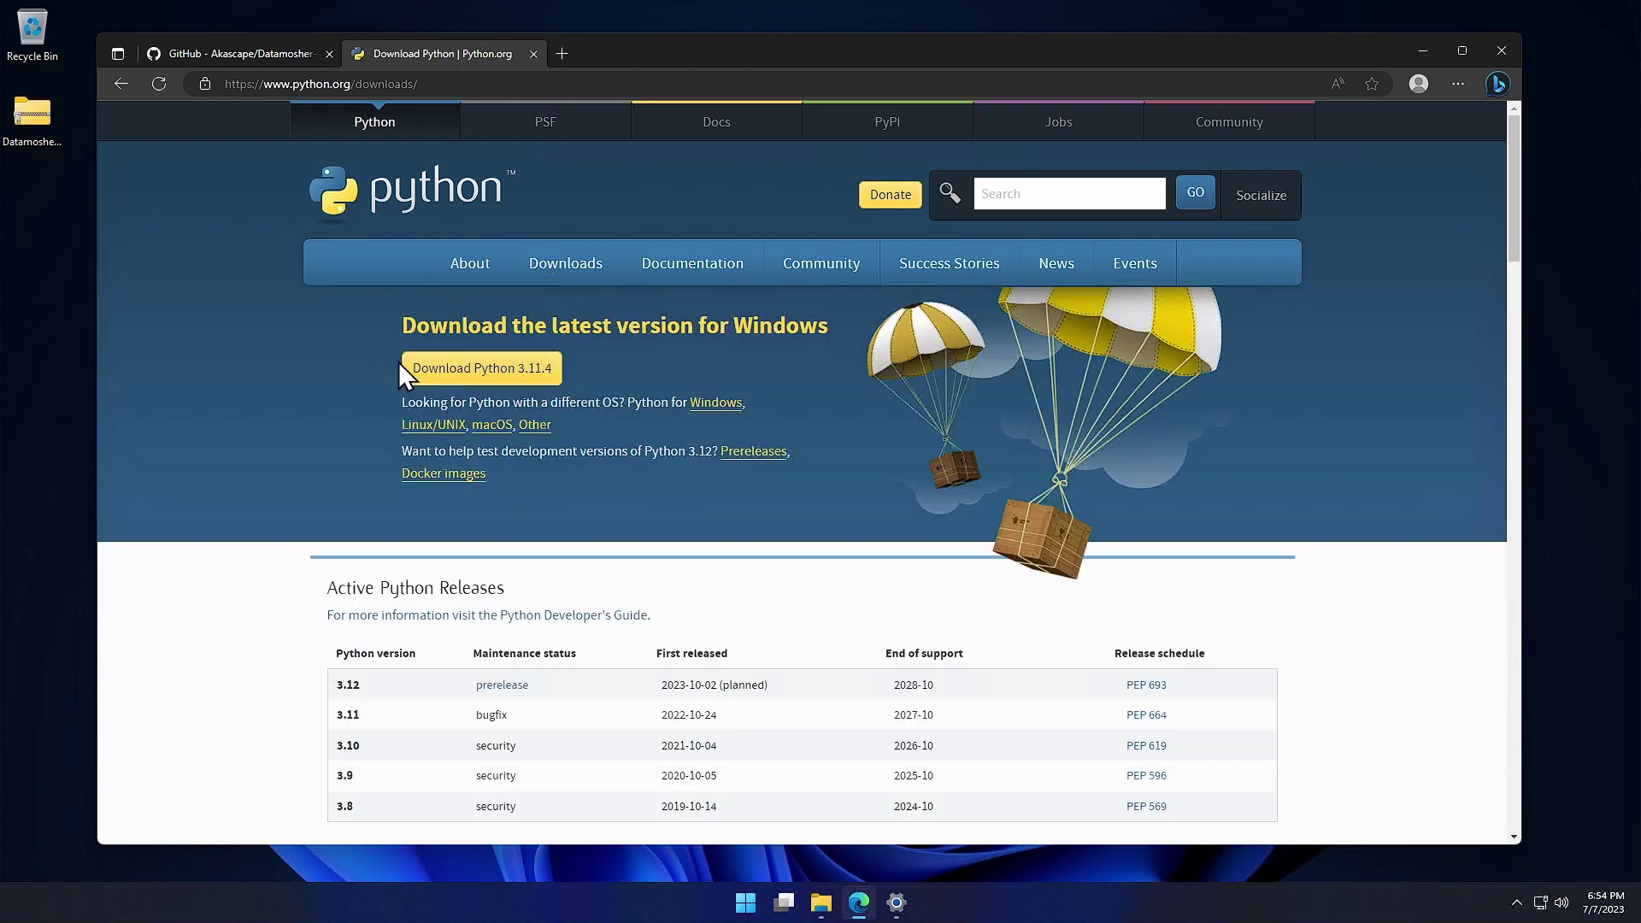
left_click(477, 373)
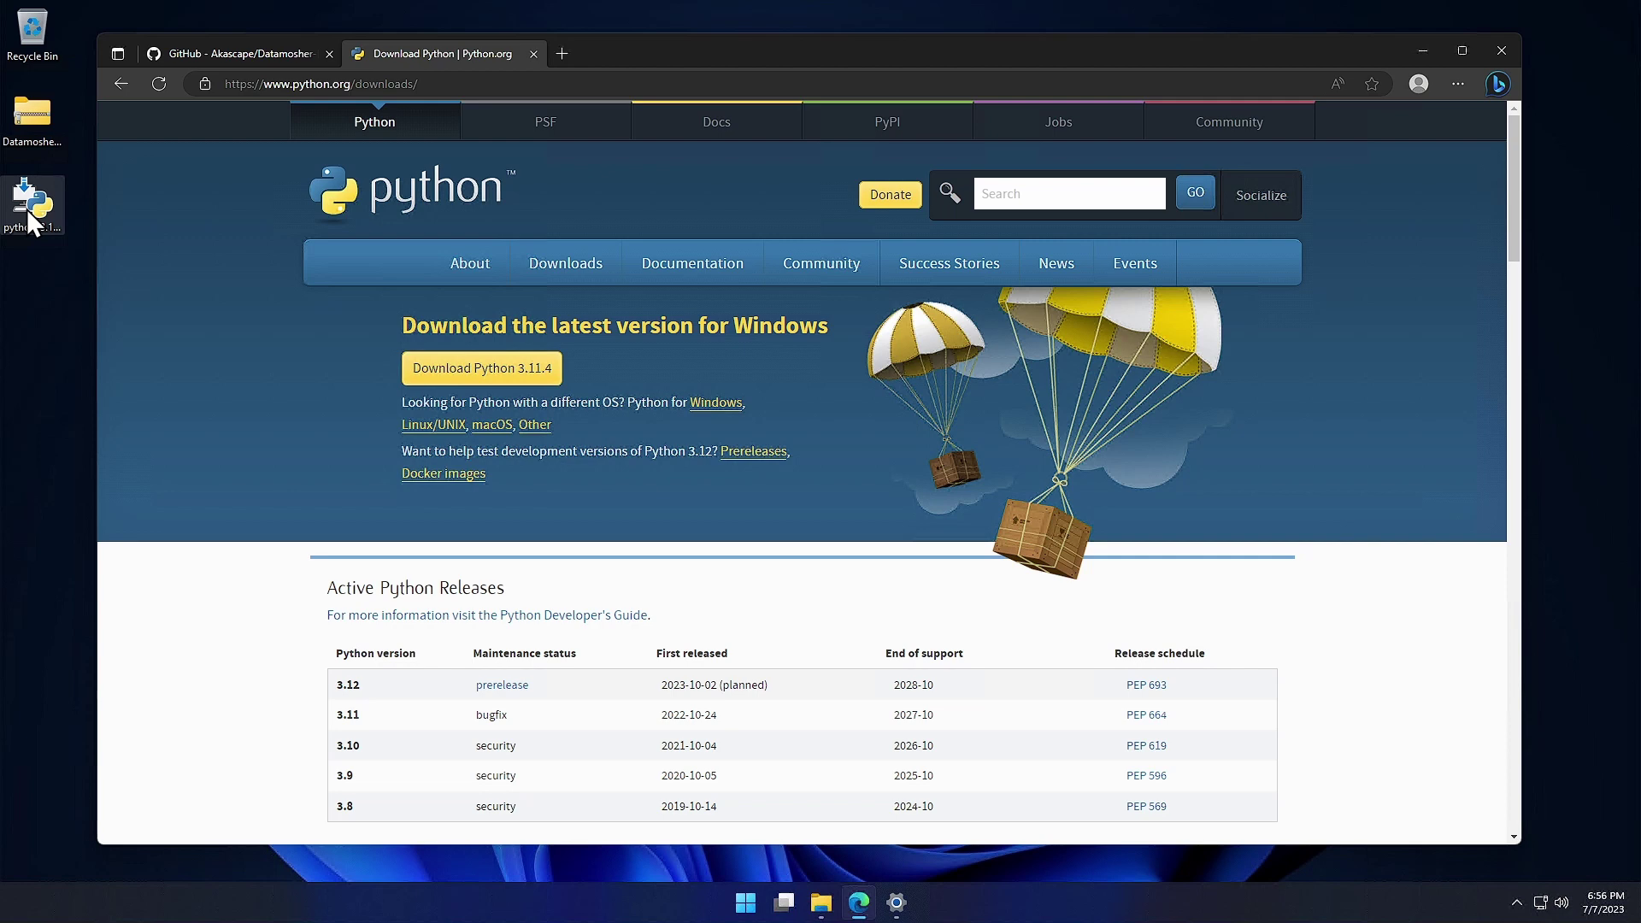
Step: Run python-3.11.4-amd64.exe from the desktop, install with Install Now, and close setup after success
left_click(1421, 51)
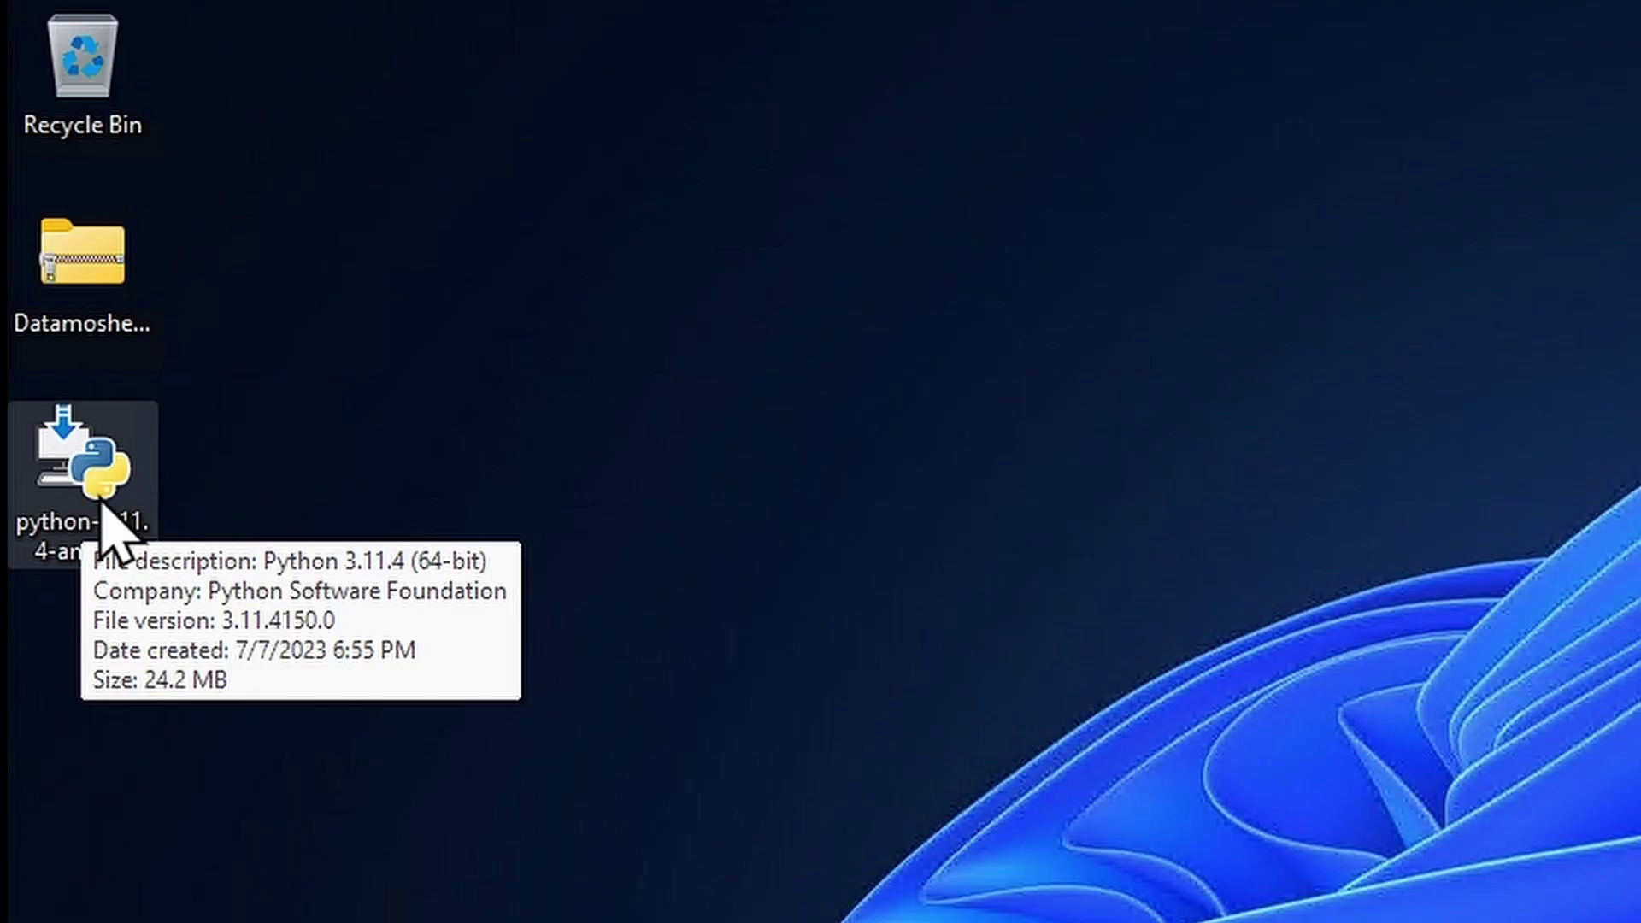
double_click(89, 513)
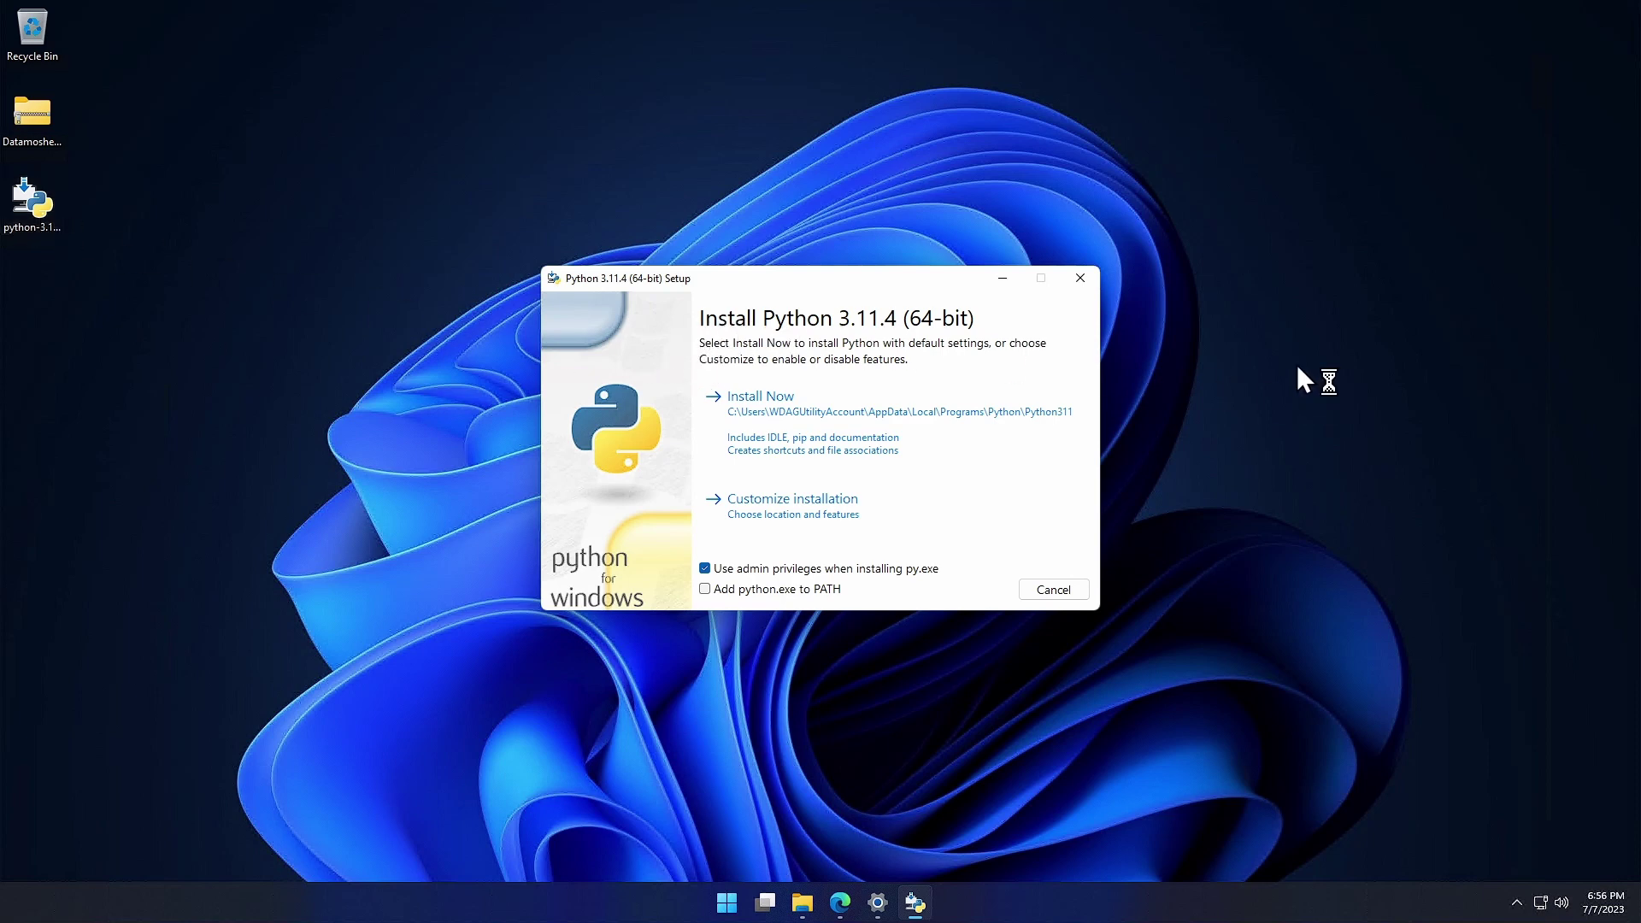
left_click(325, 259)
left_click(793, 419)
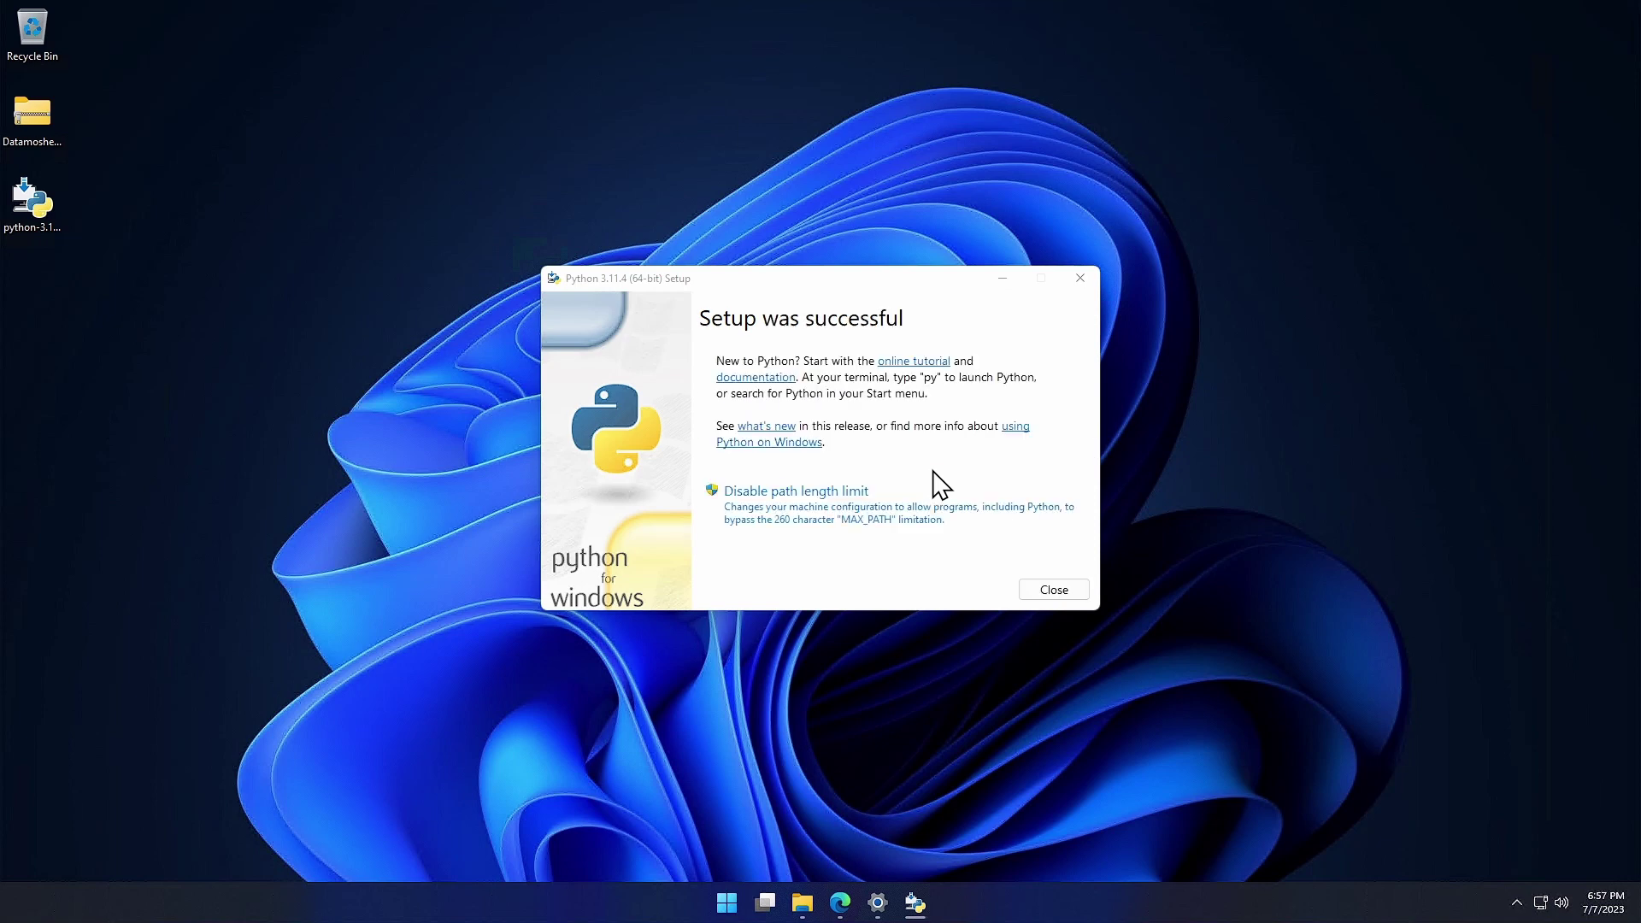
left_click(1053, 590)
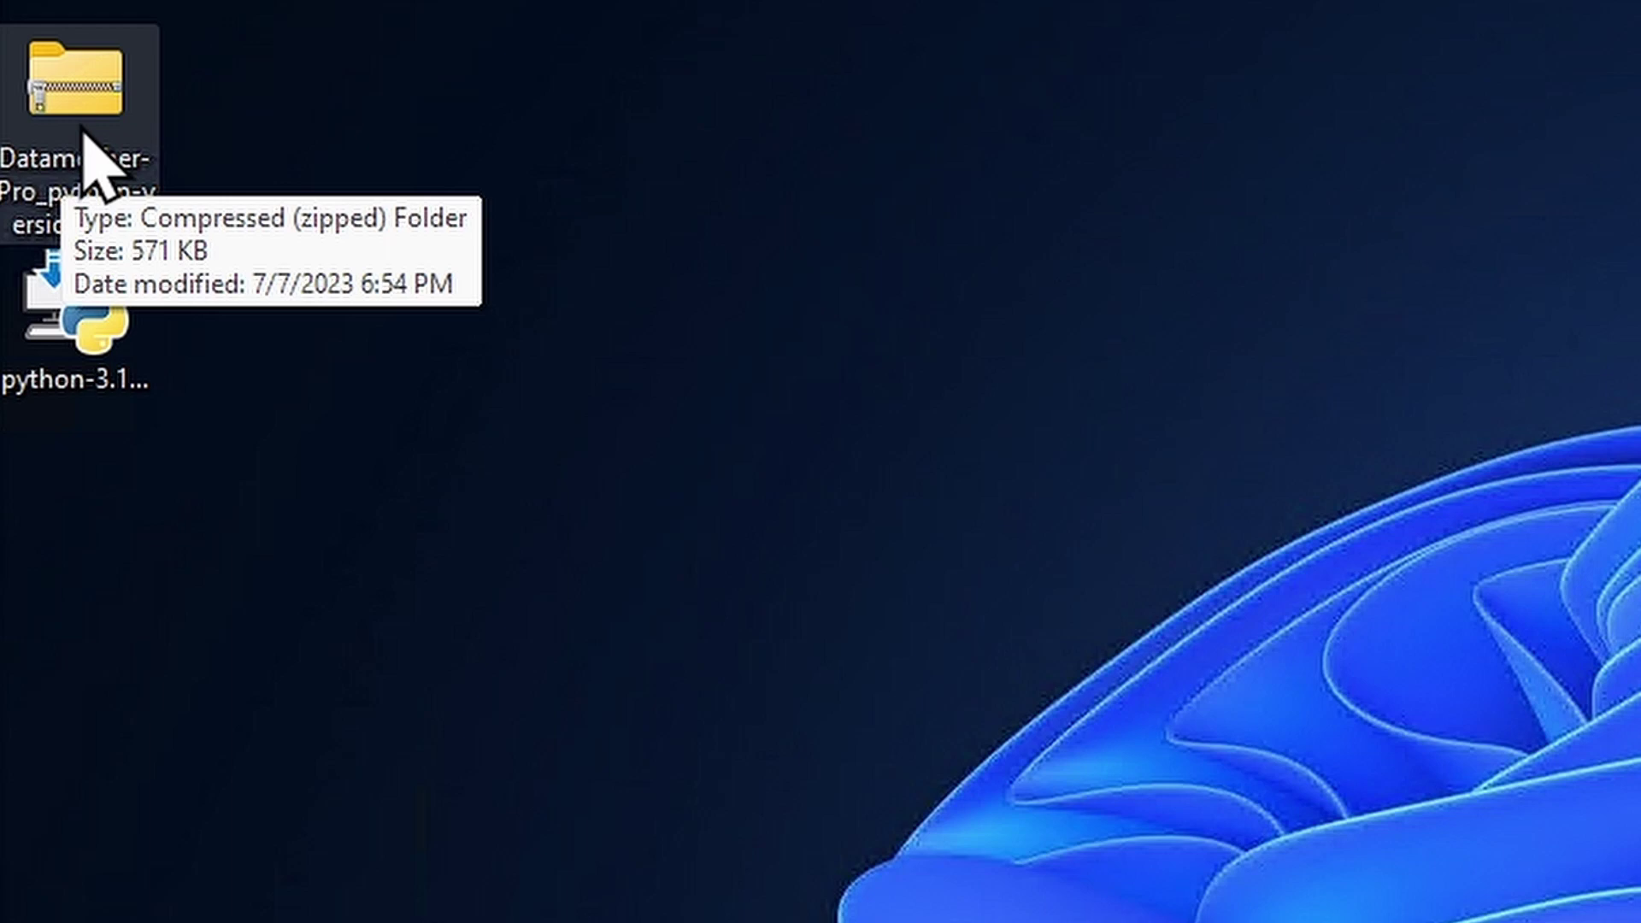
Step: Extract the Datamosher-Pro zip to the suggested folder and open the Datamosher Pro folder
right_click(97, 131)
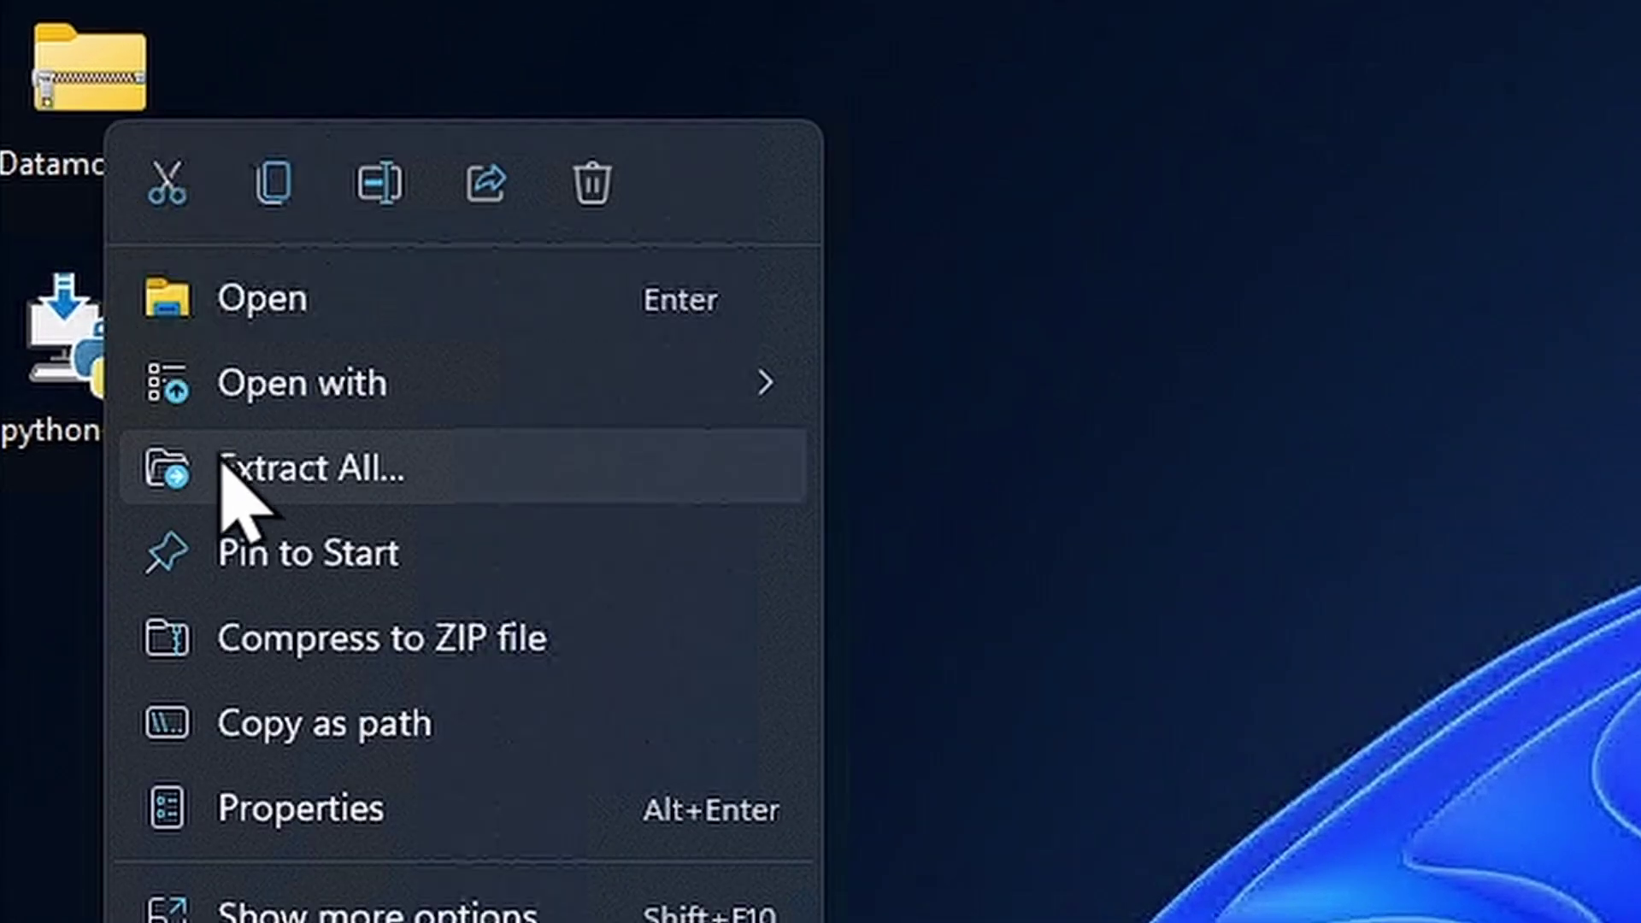
left_click(423, 484)
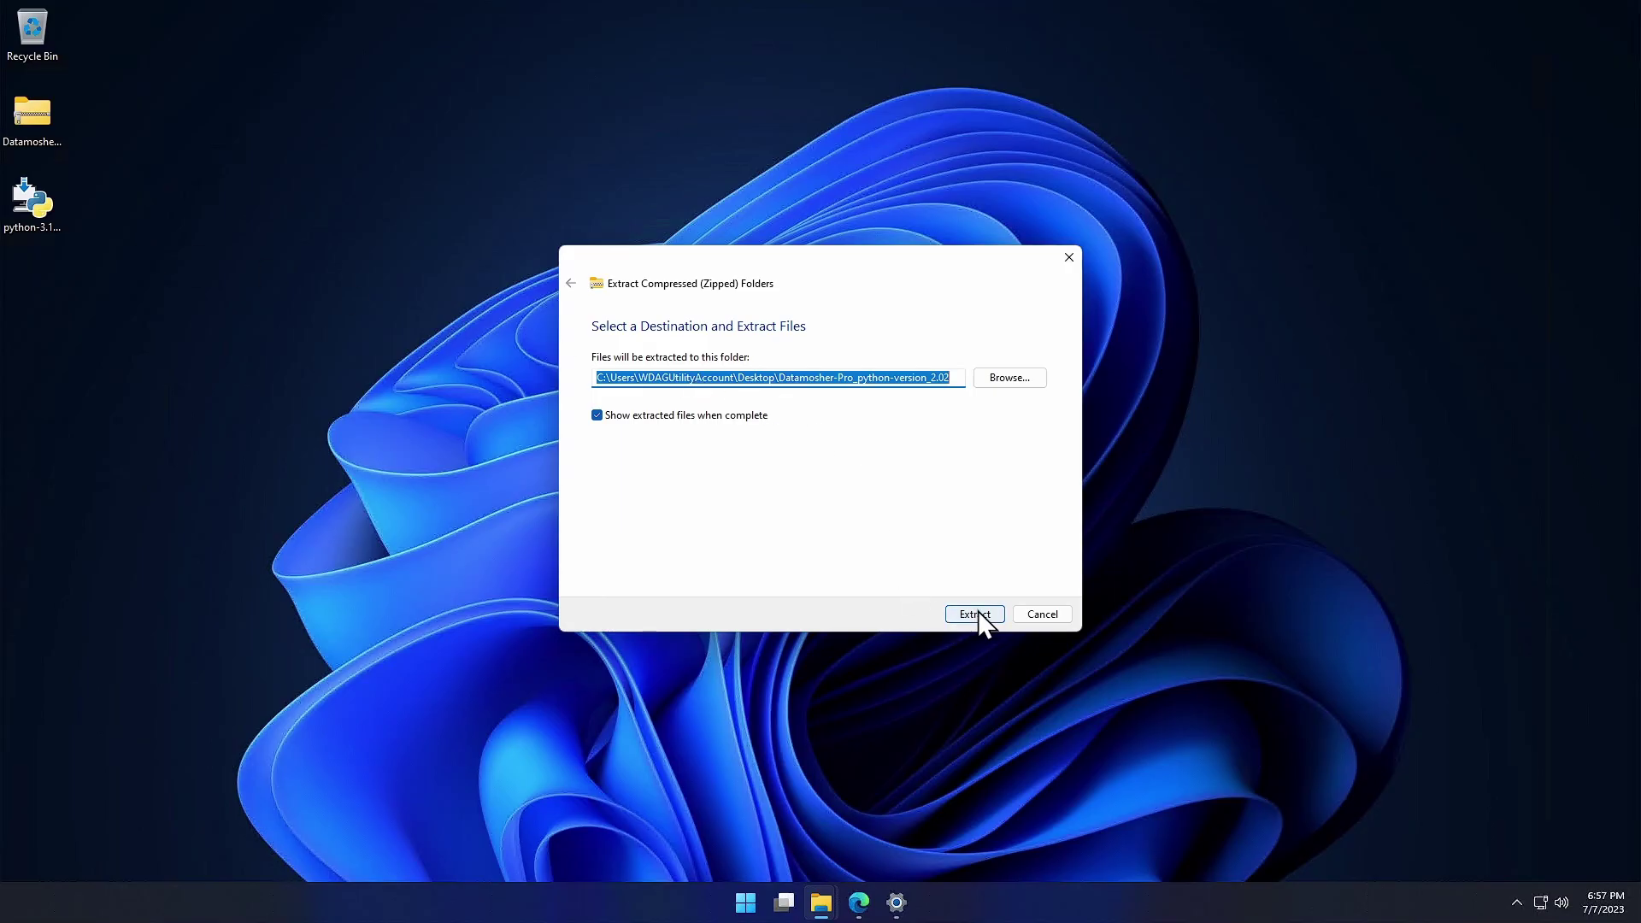
left_click(976, 614)
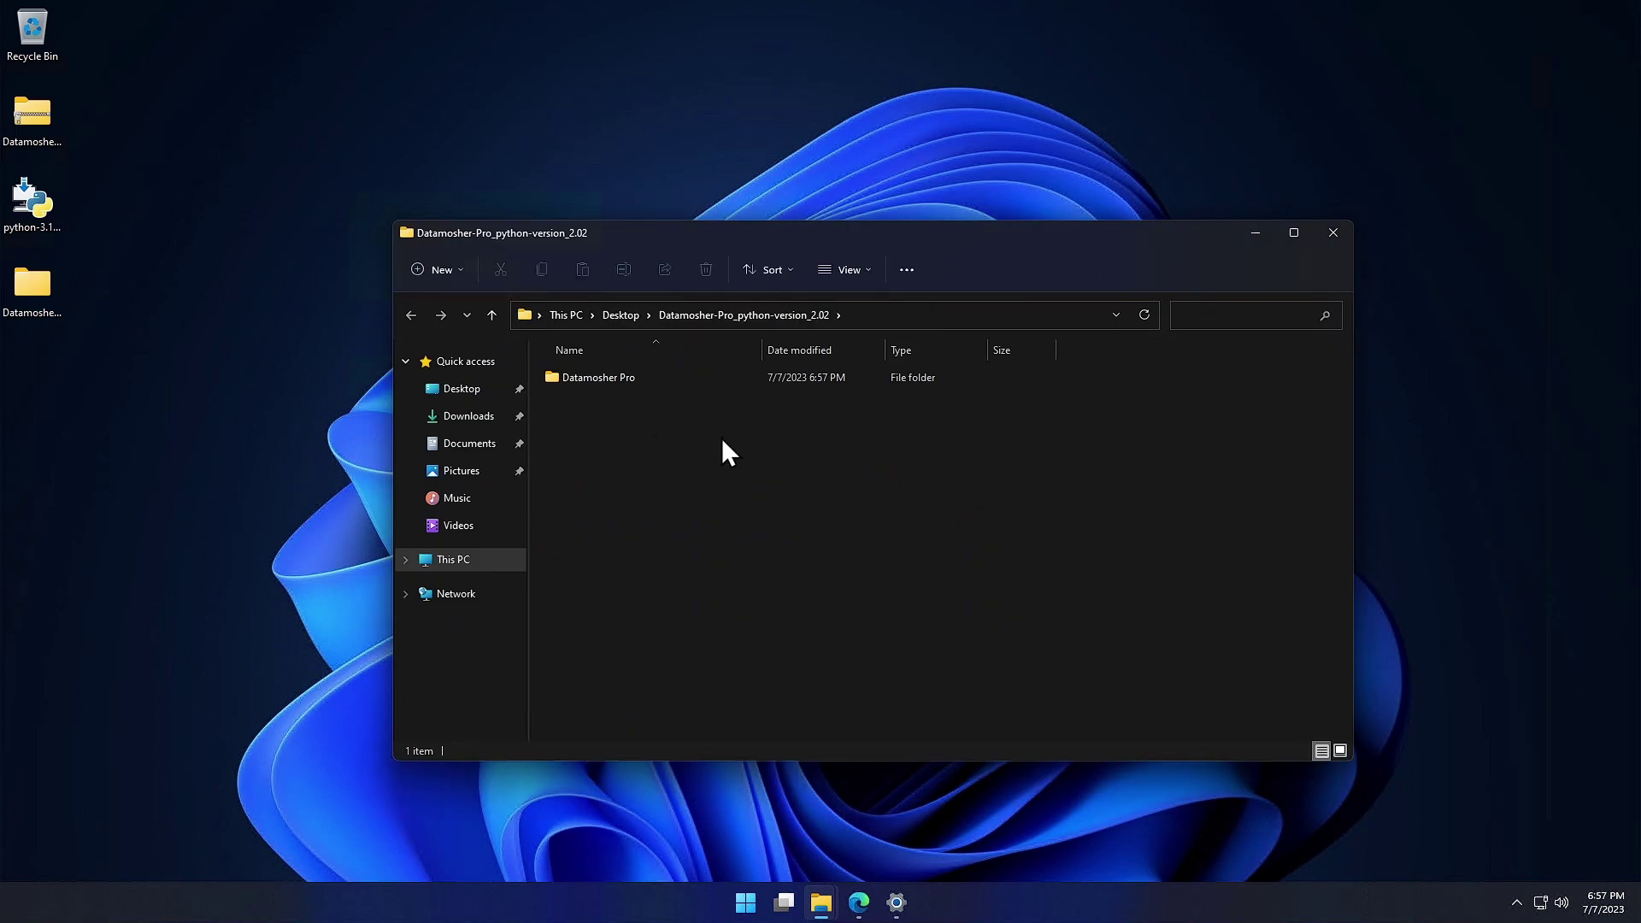
double_click(638, 385)
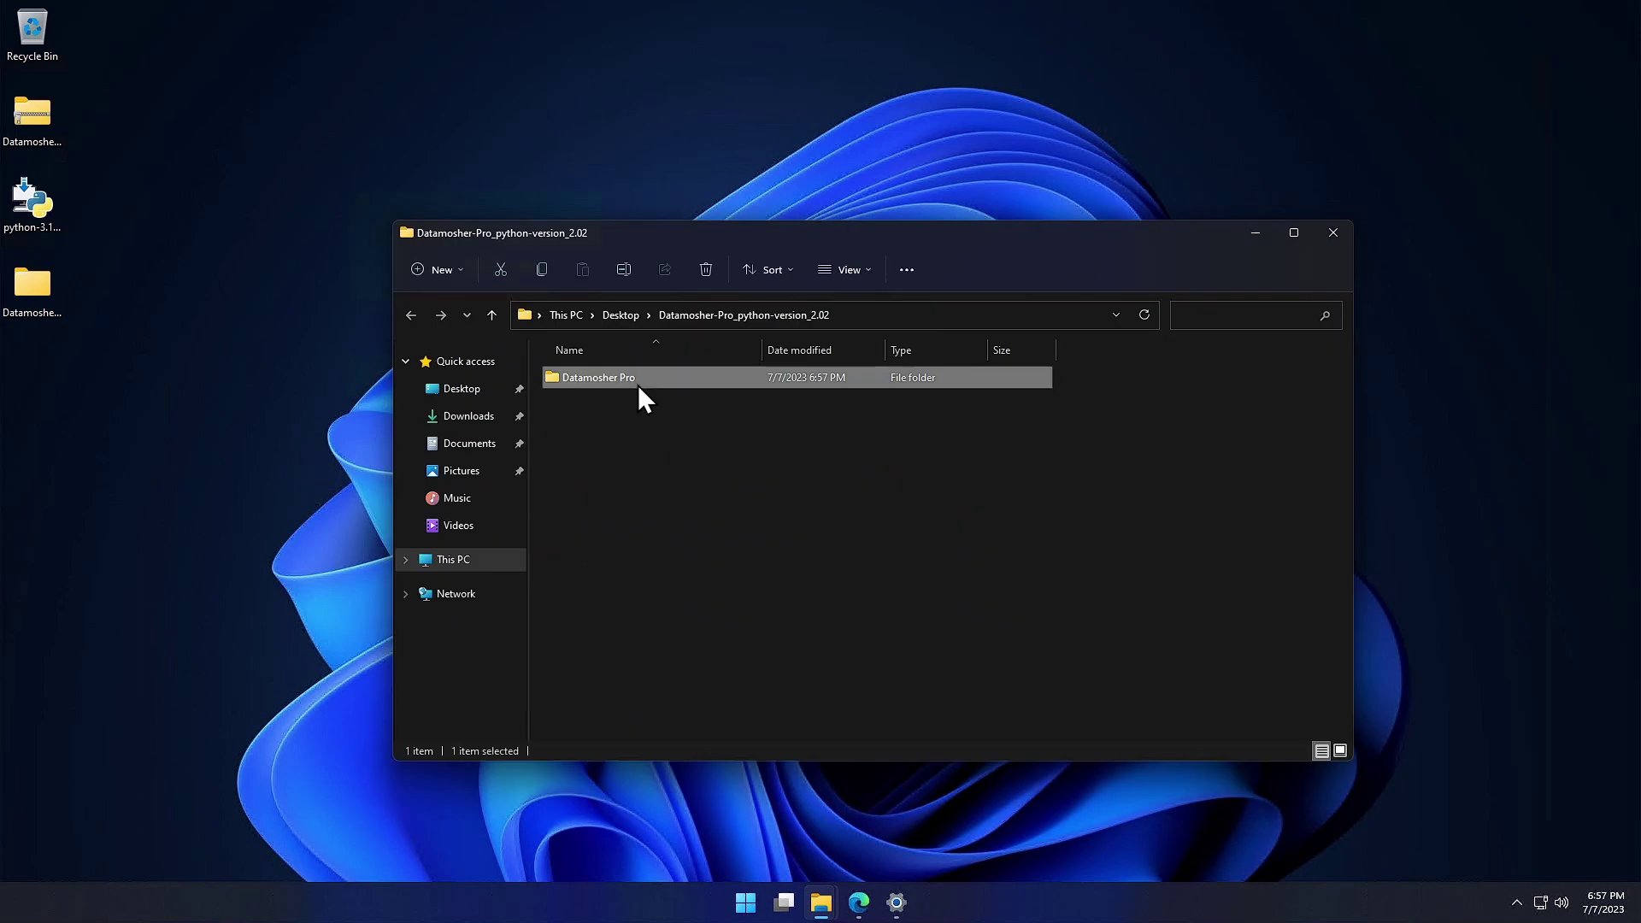
Step: Show the folder's files as large icons and select the Setup script
right_click(1154, 420)
mouse_move(1341, 440)
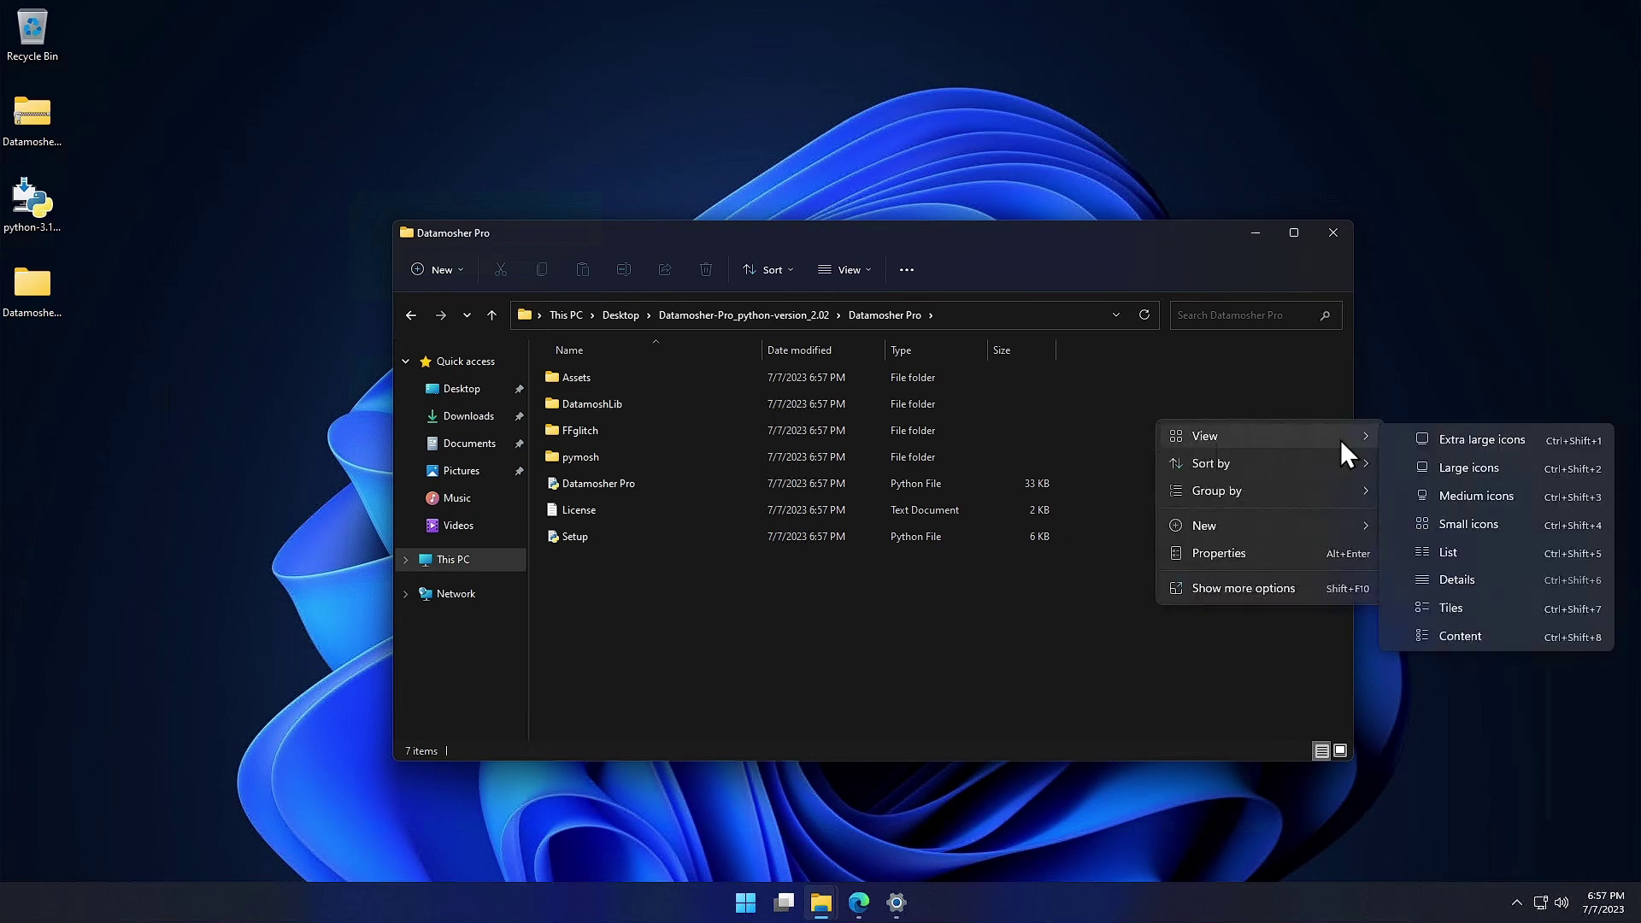
left_click(1426, 463)
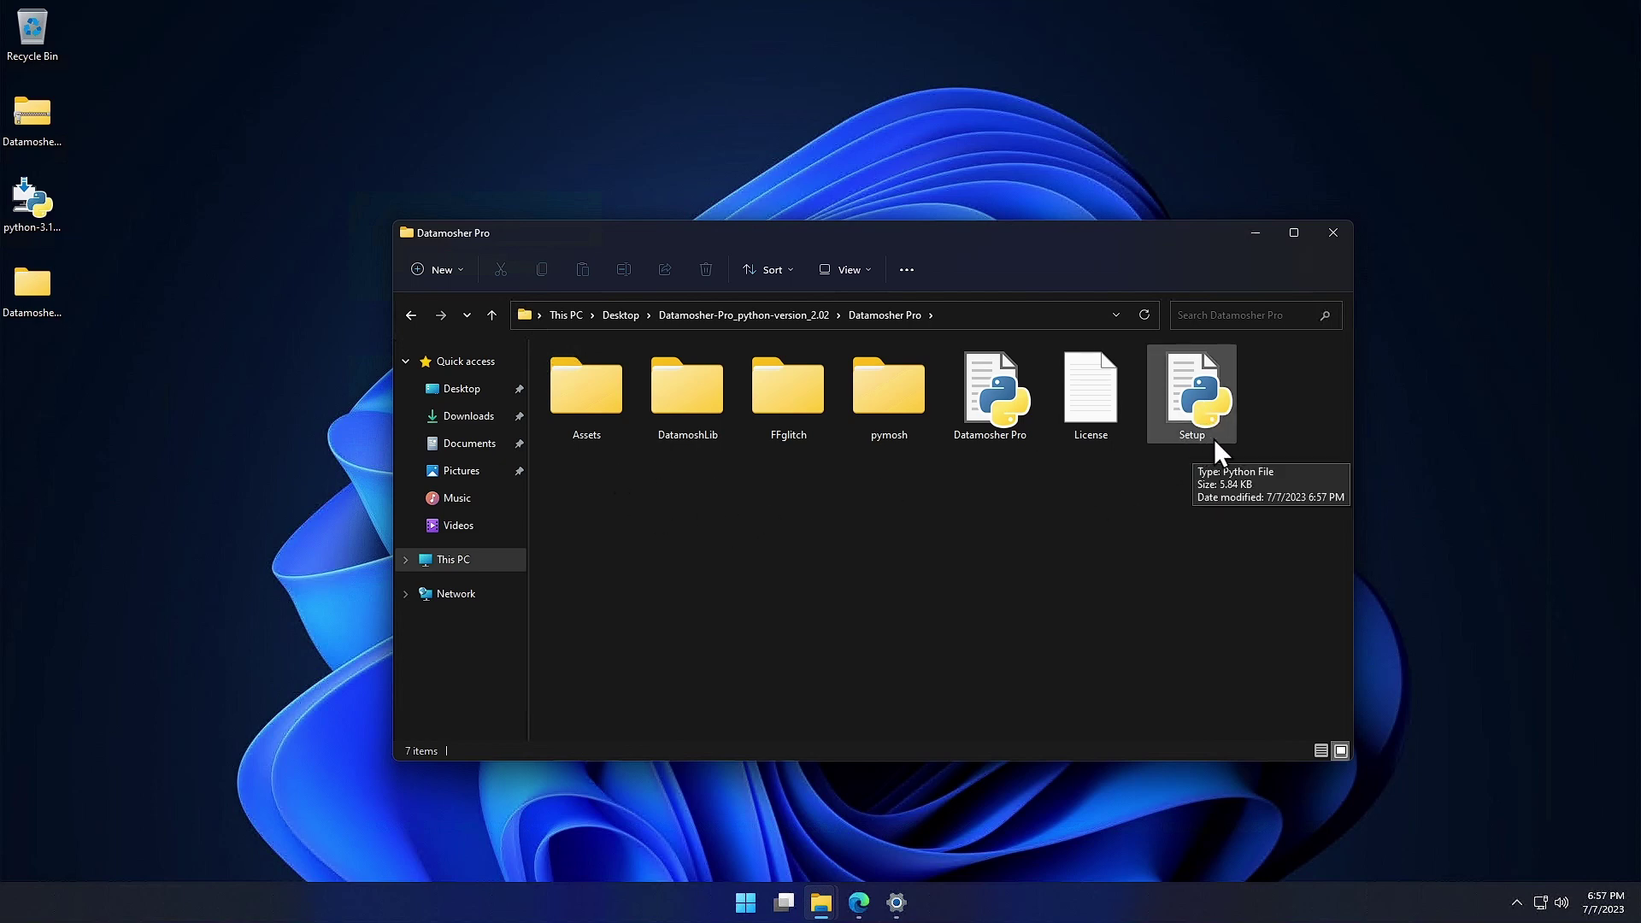
left_click(1209, 412)
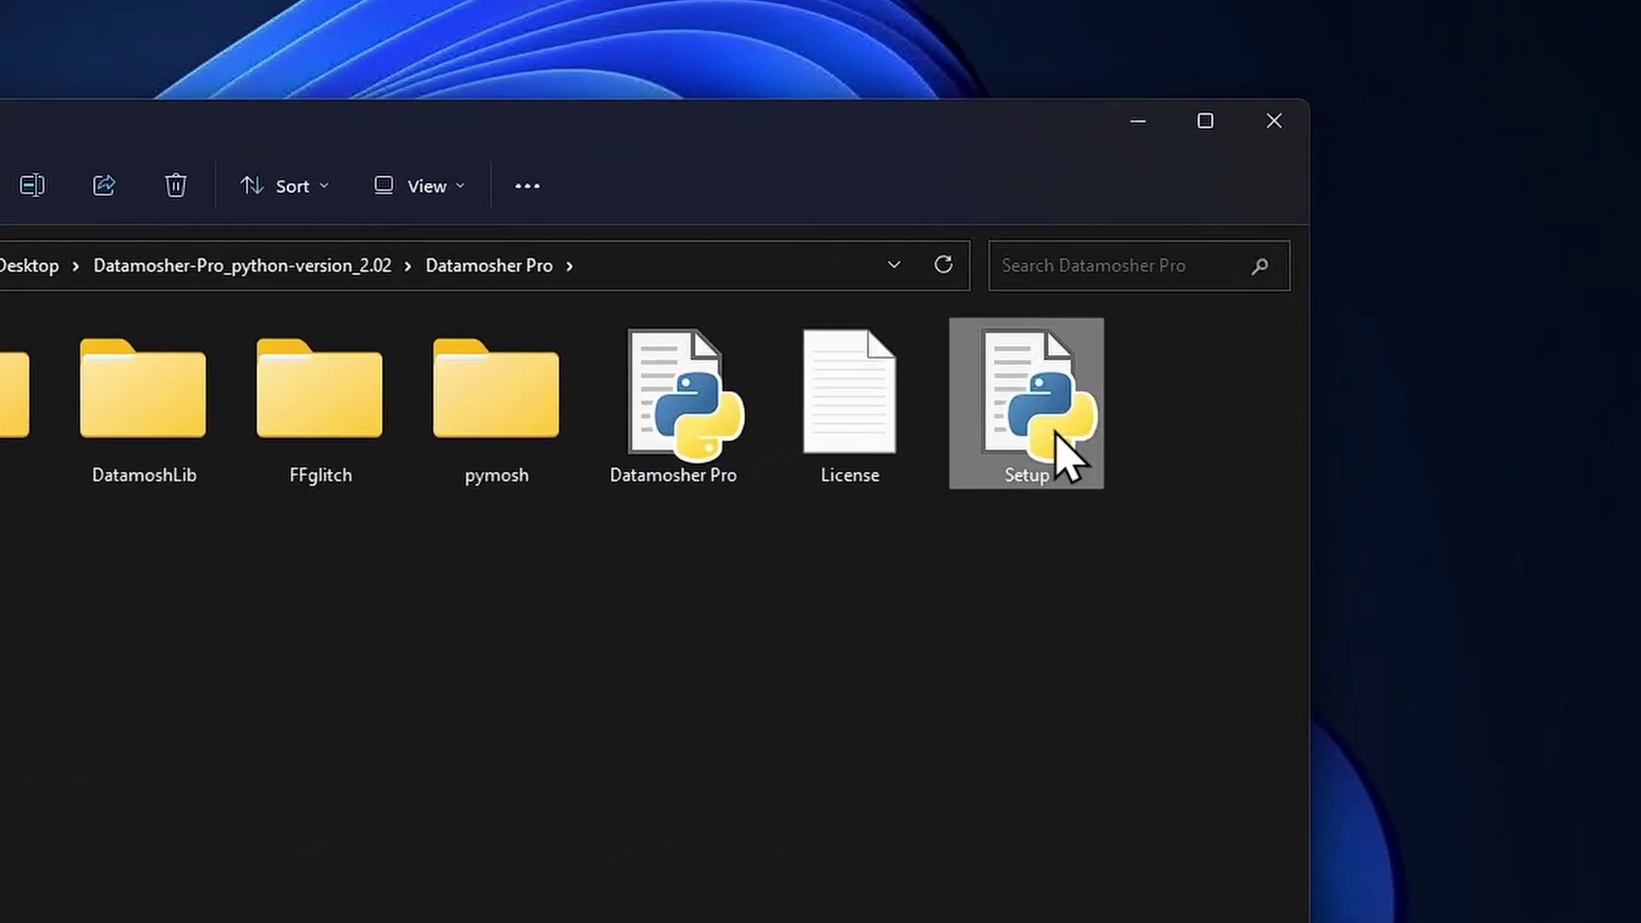
right_click(1210, 410)
Step: Run Setup, answering y to install missing modules and download FFglitch until Setup Complete
left_click(1088, 569)
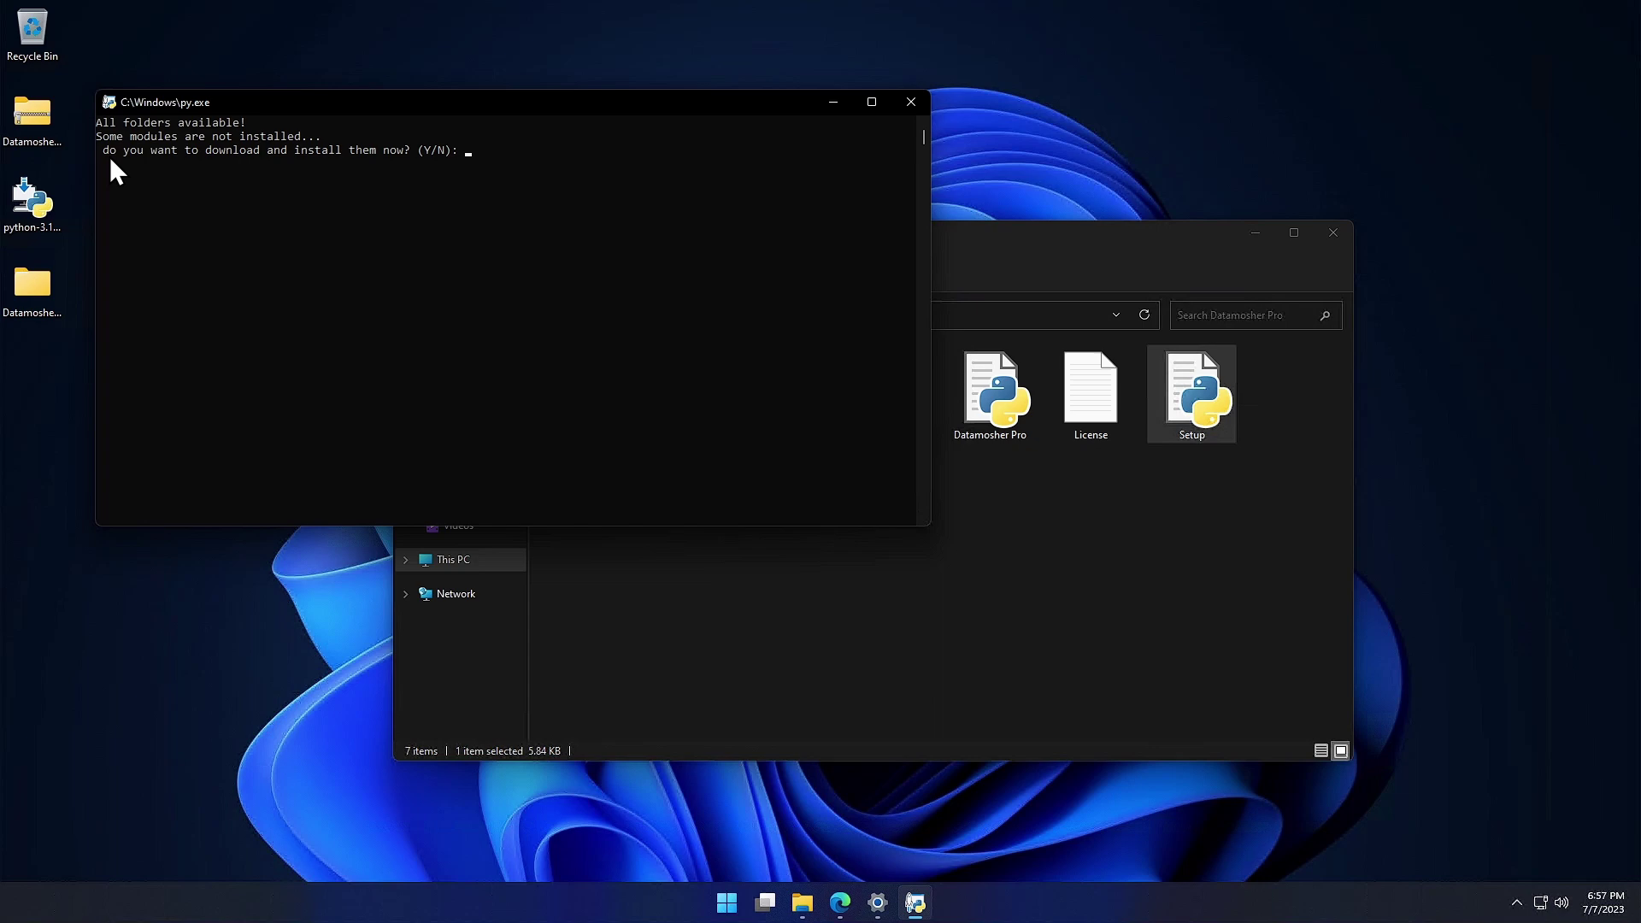
left_click_drag(428, 104, 483, 109)
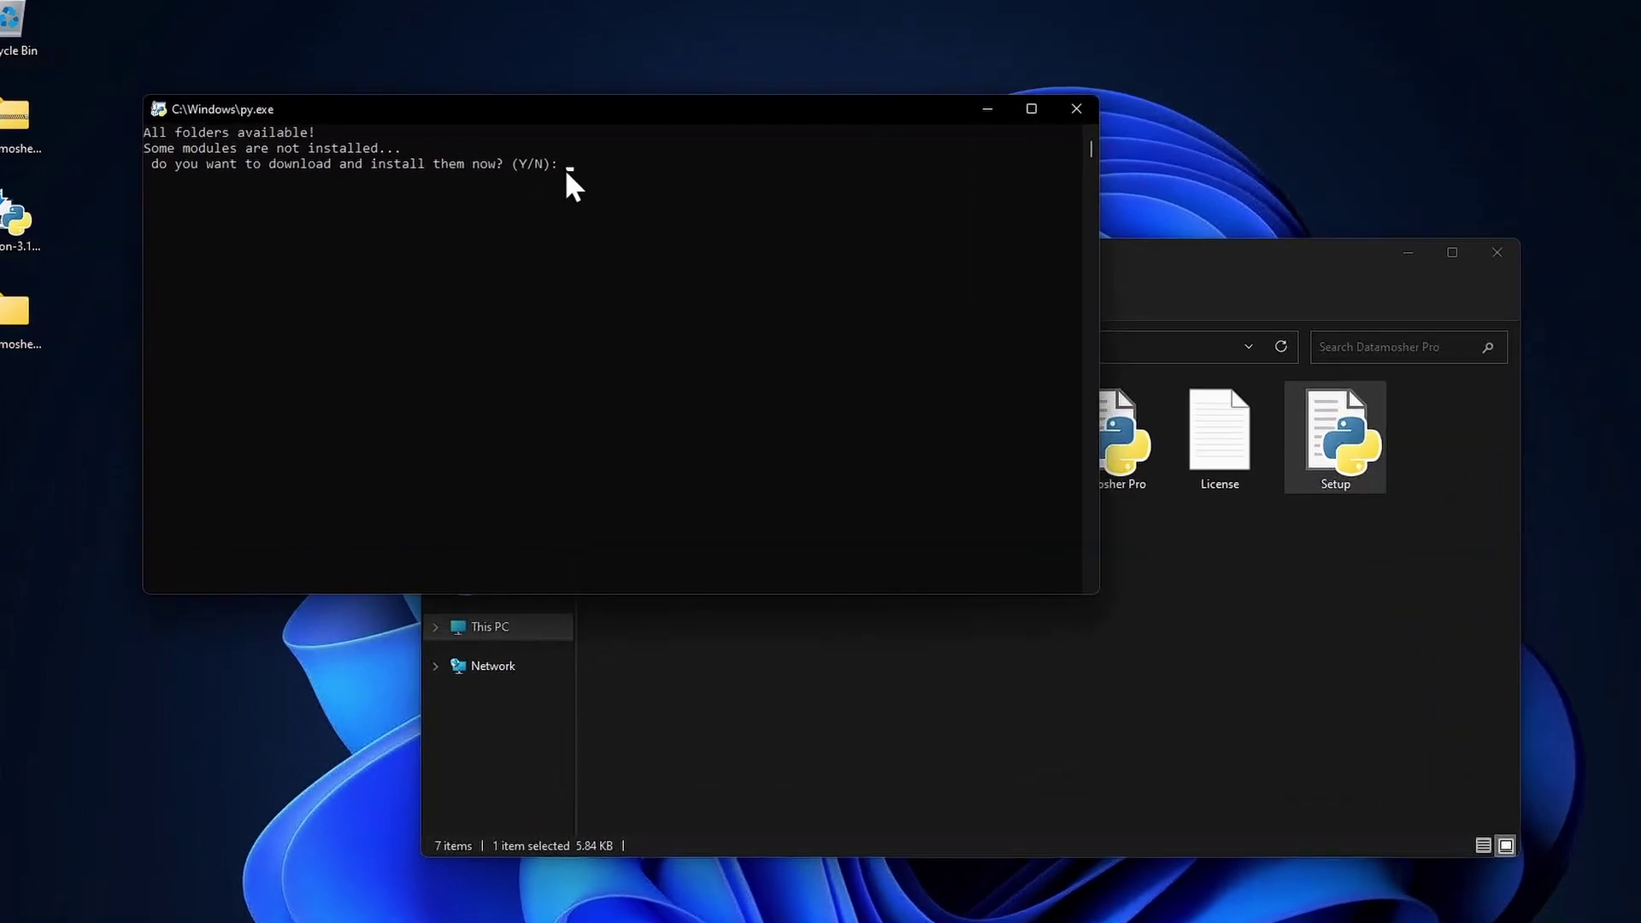
type("y")
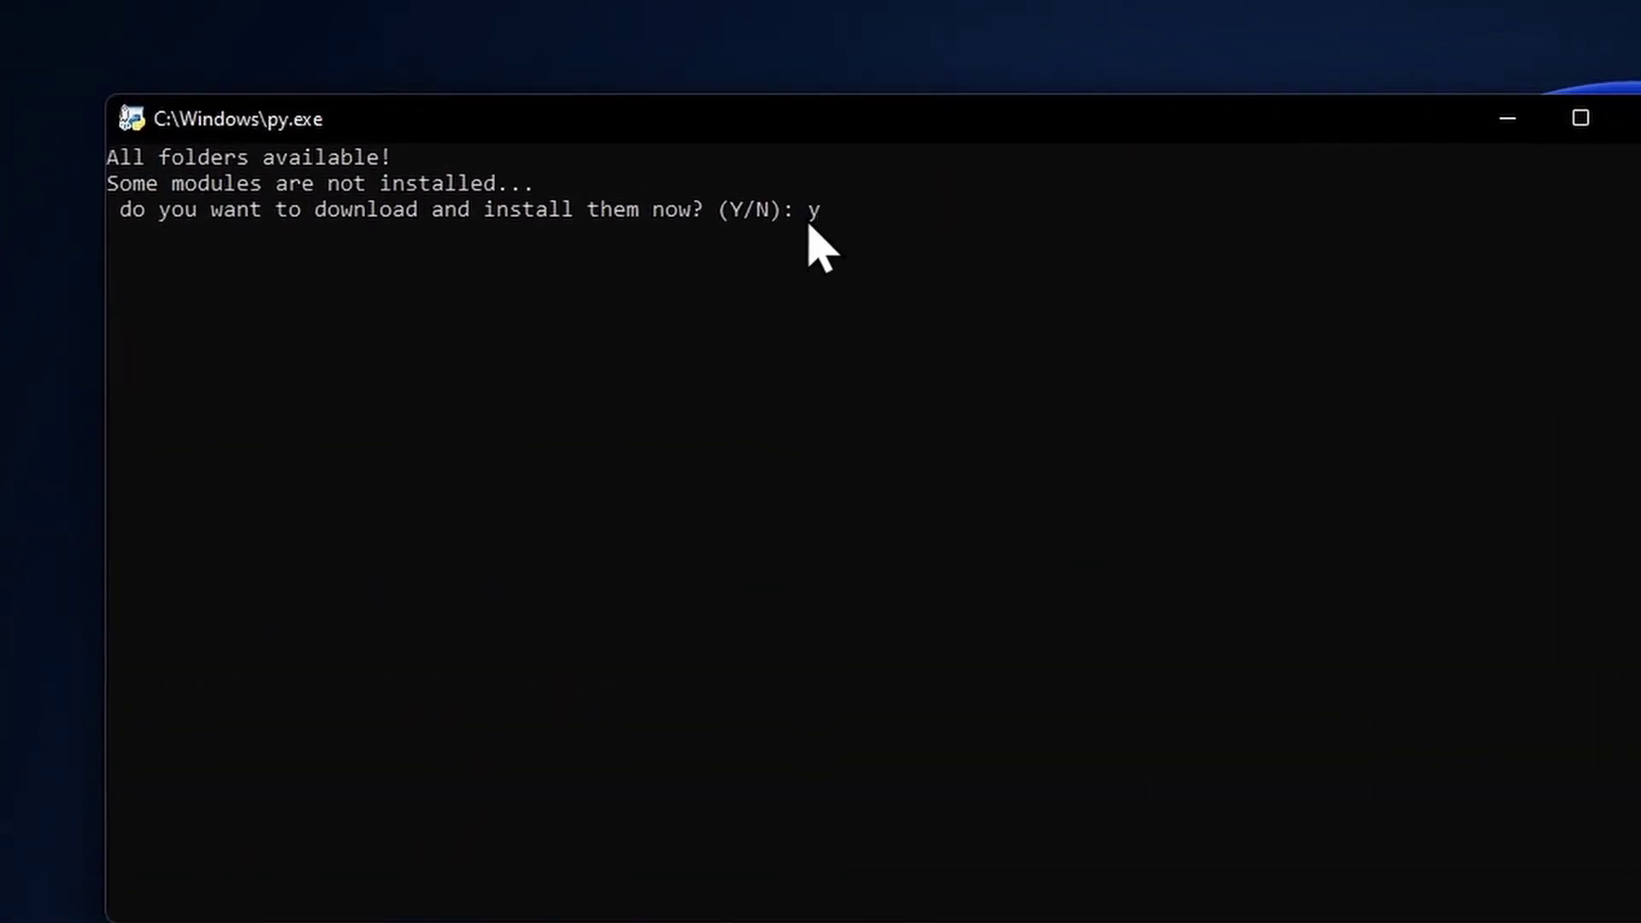
key("Return")
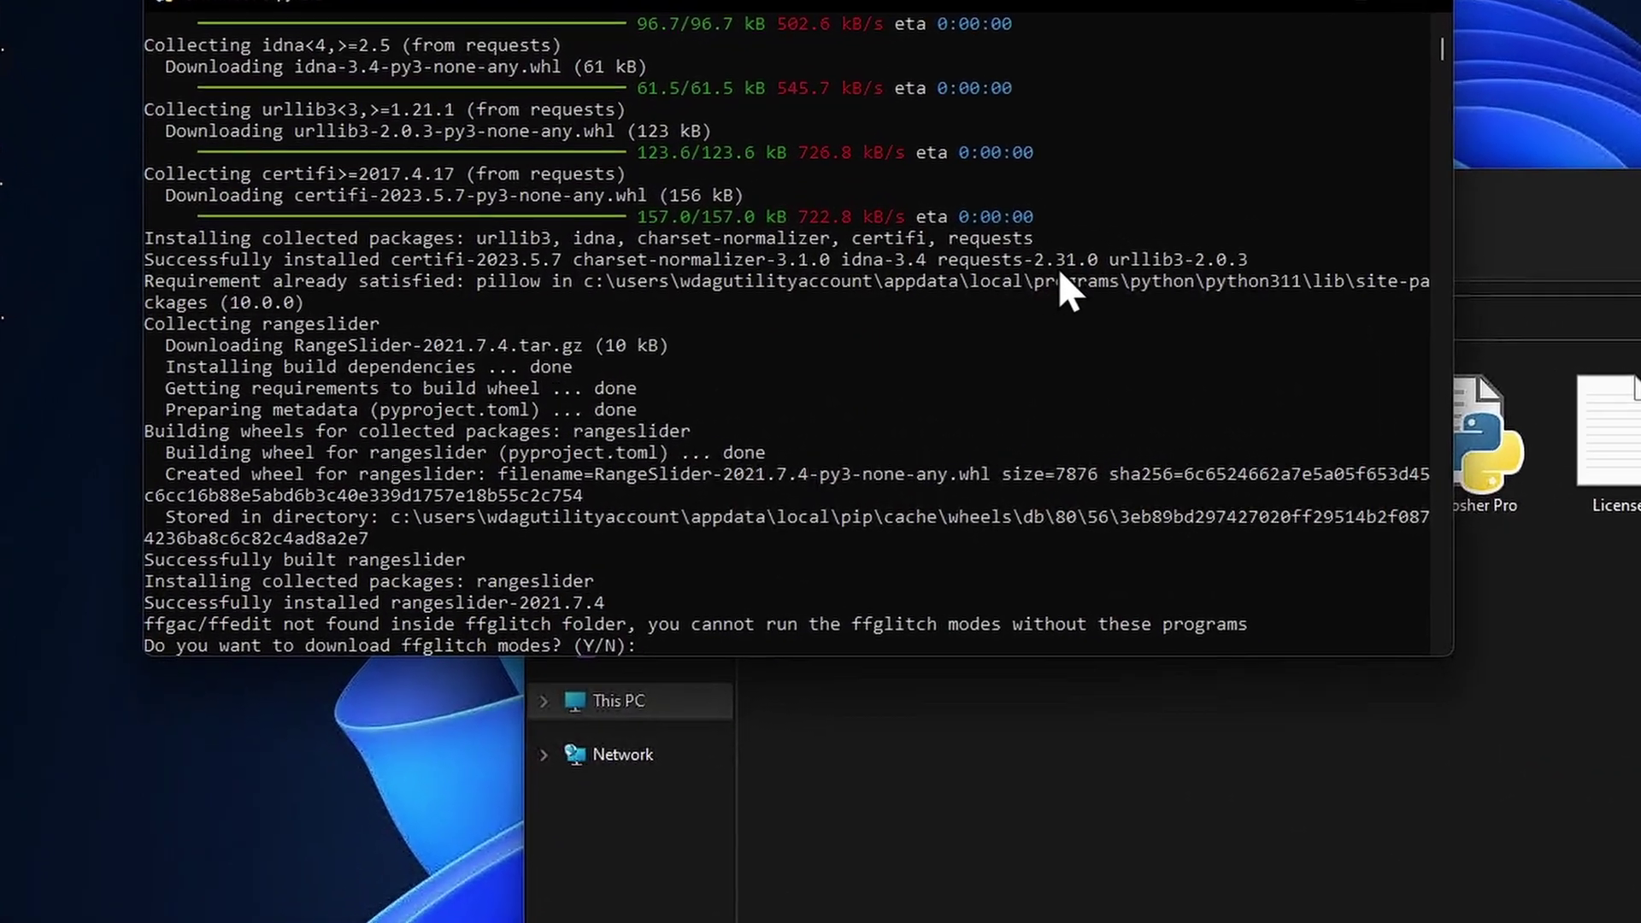
scroll(812, 483, "down", 8)
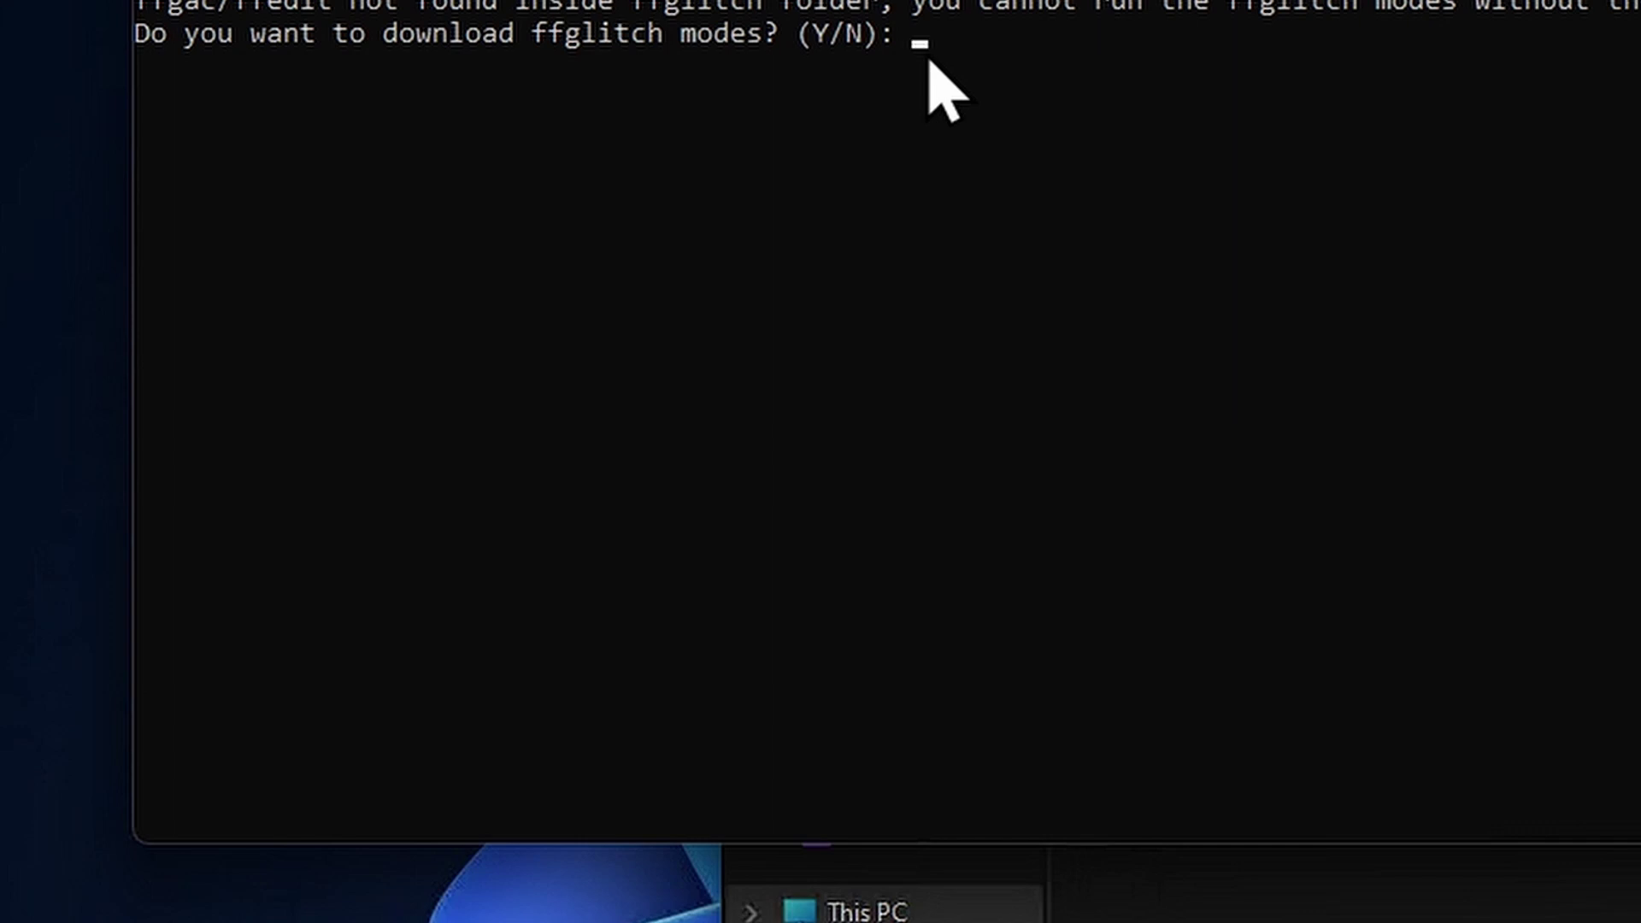
key("Return")
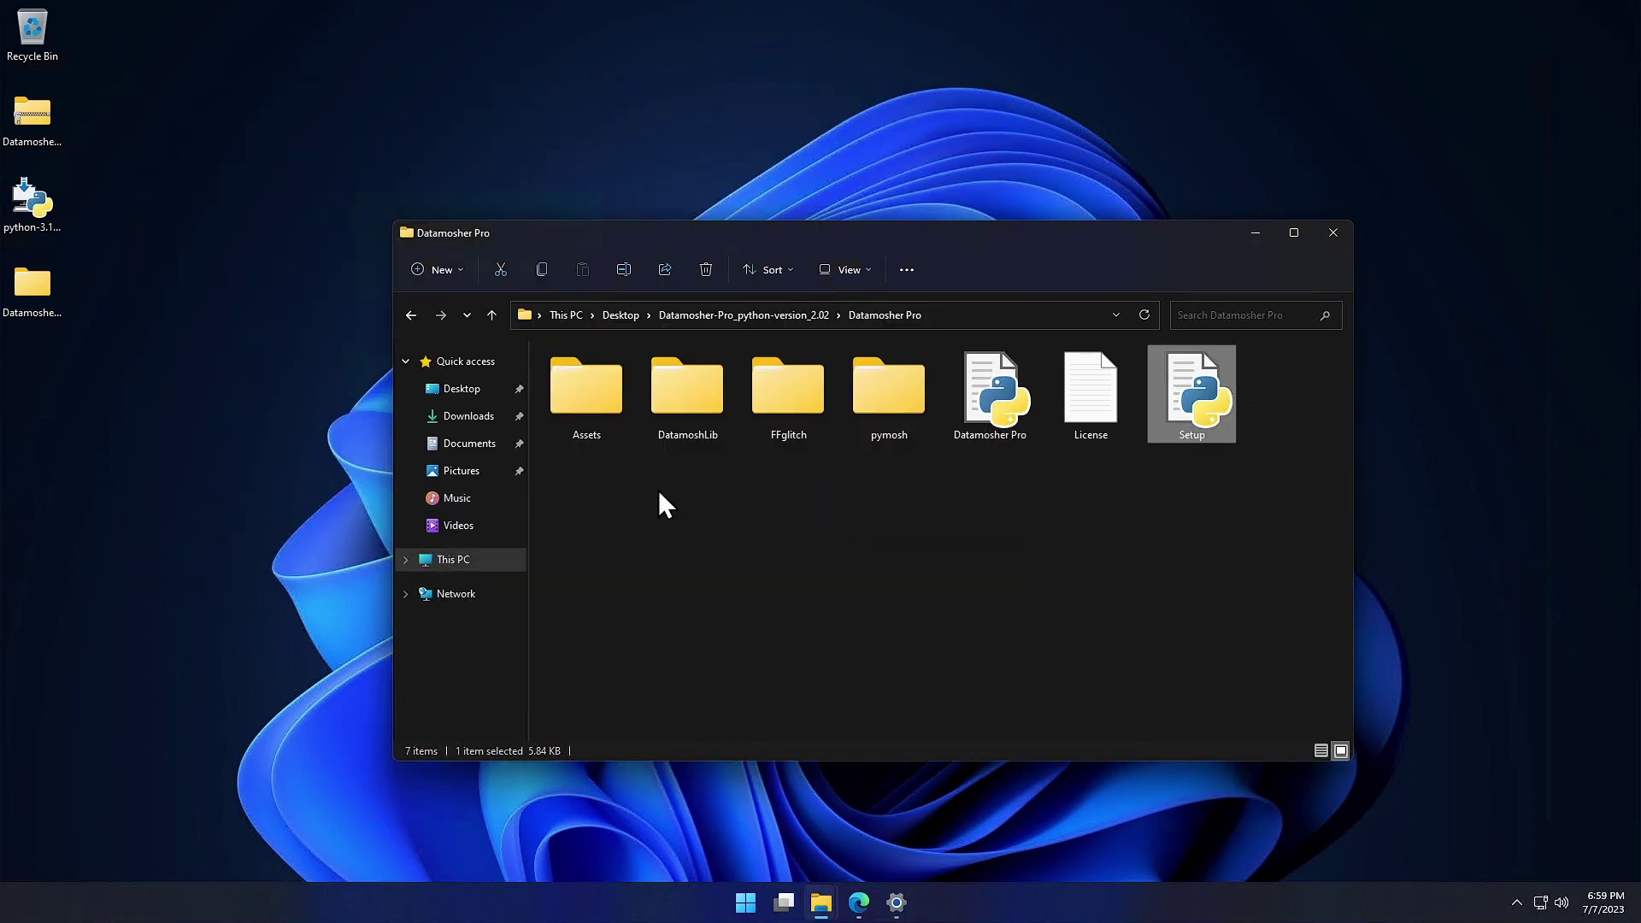
Step: Launch the Datamosher Pro script and minimize Explorer and the console to bring its window forward
left_click(971, 500)
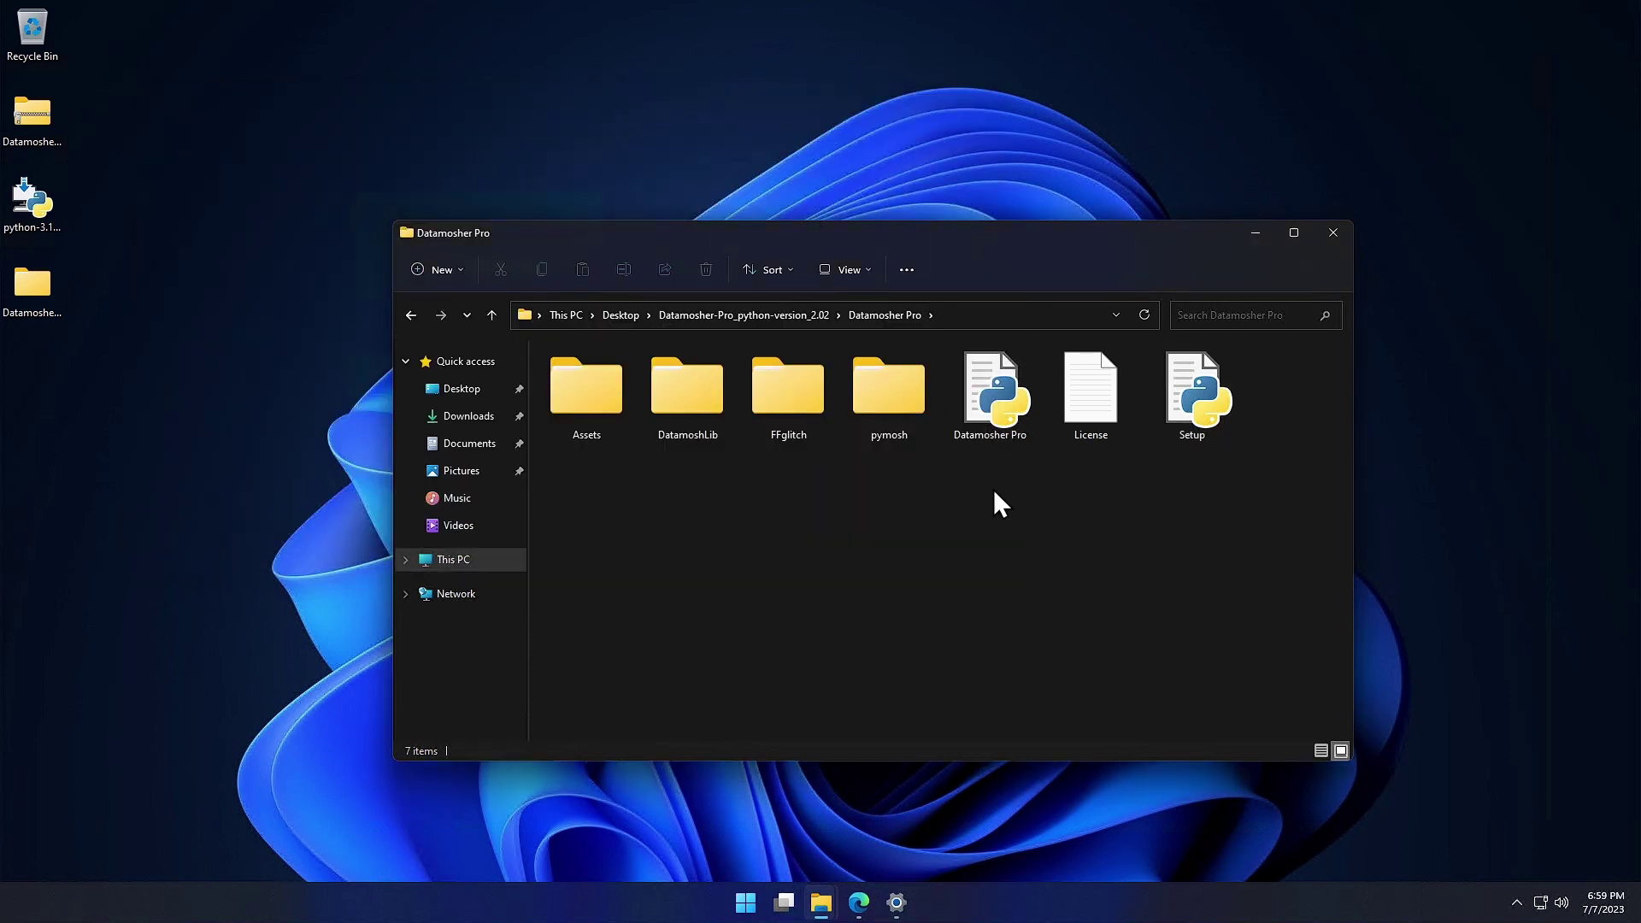
left_click(996, 430)
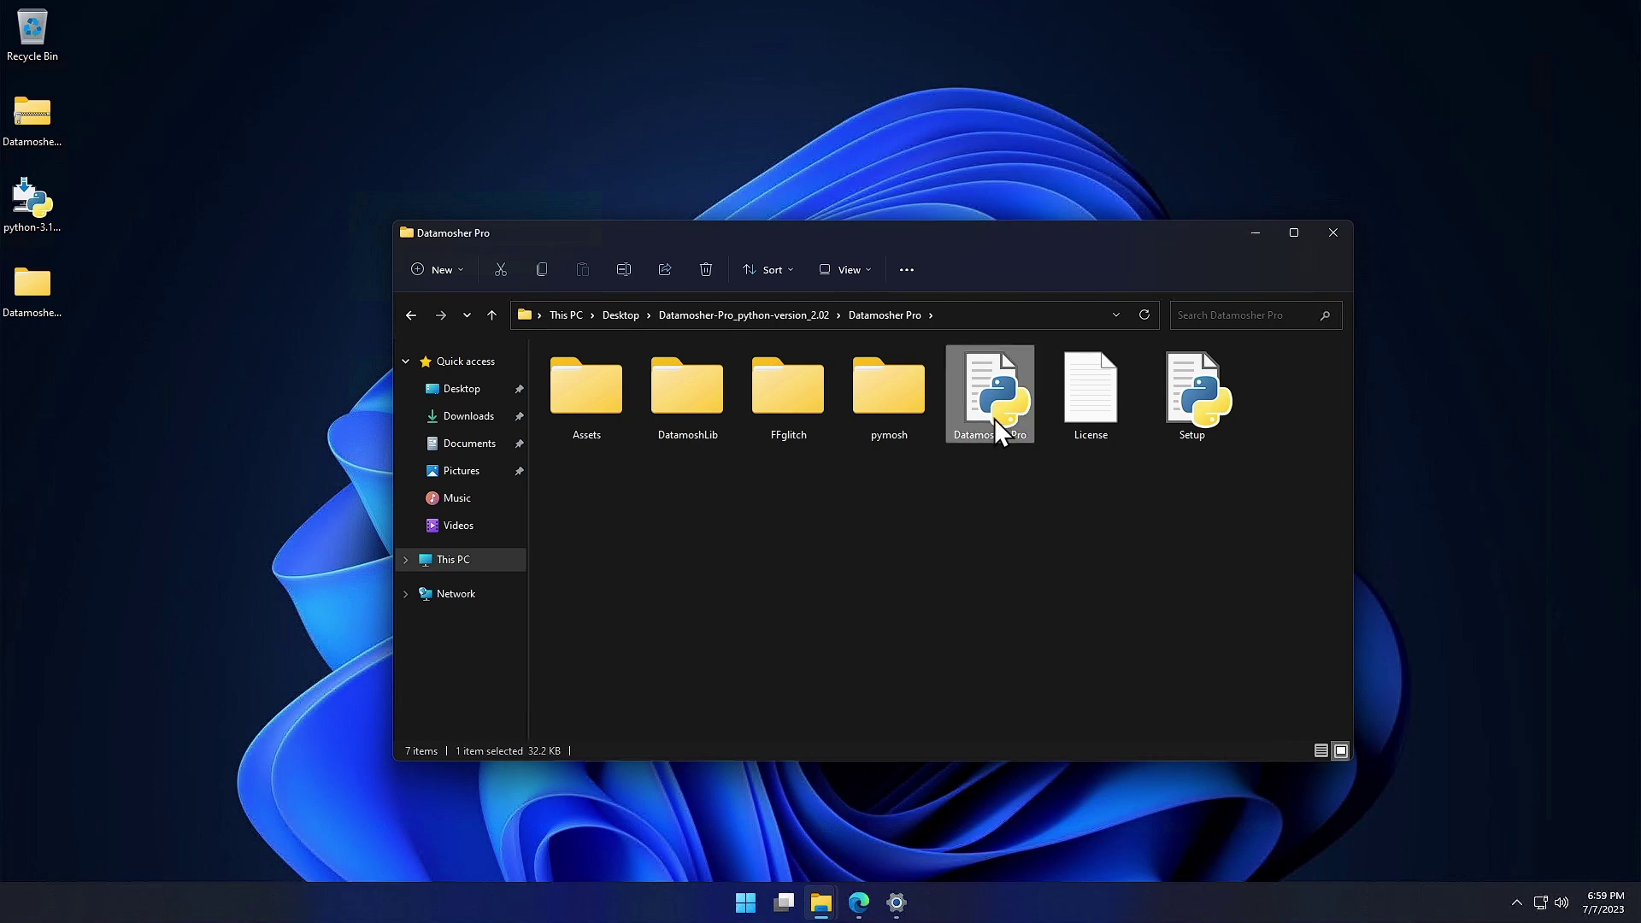
right_click(996, 395)
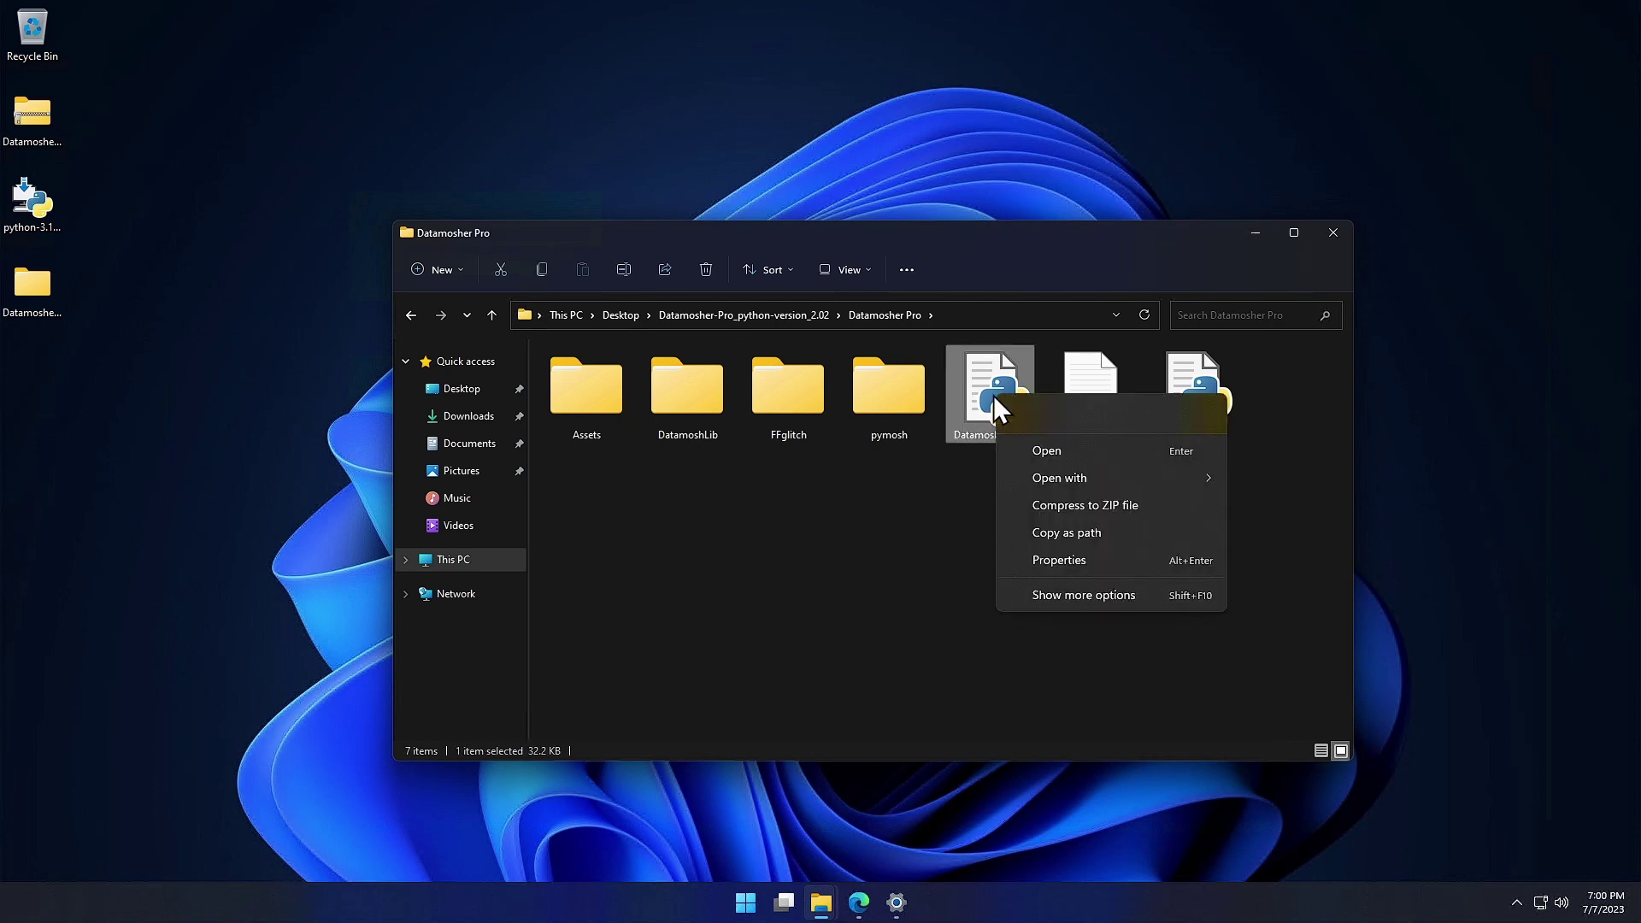
left_click(1023, 450)
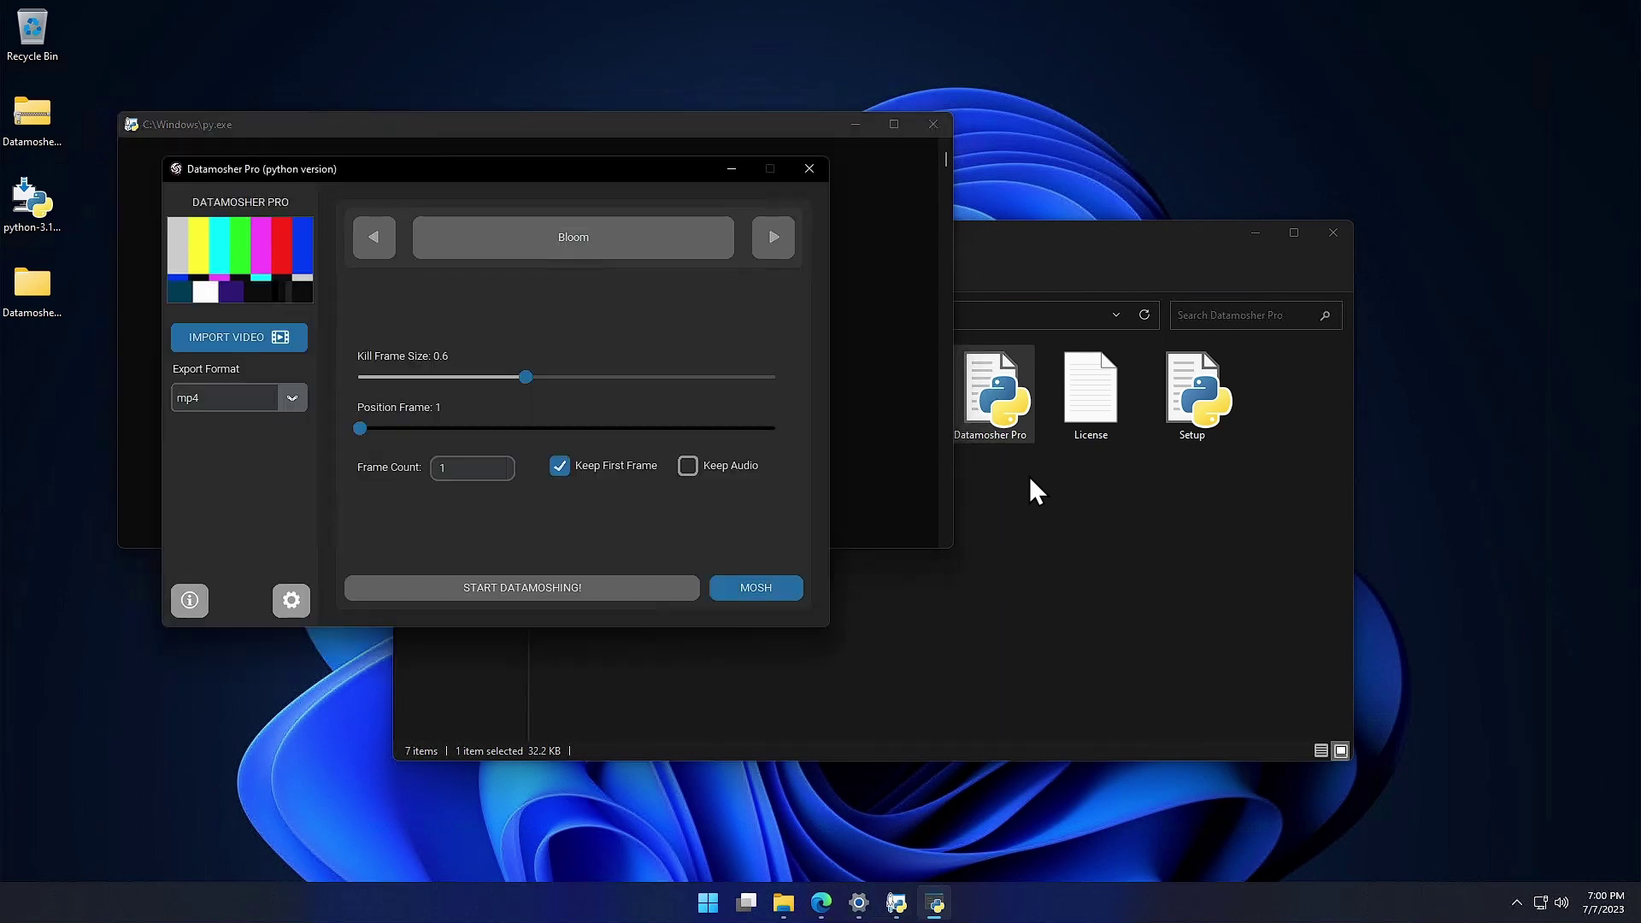
left_click(1255, 234)
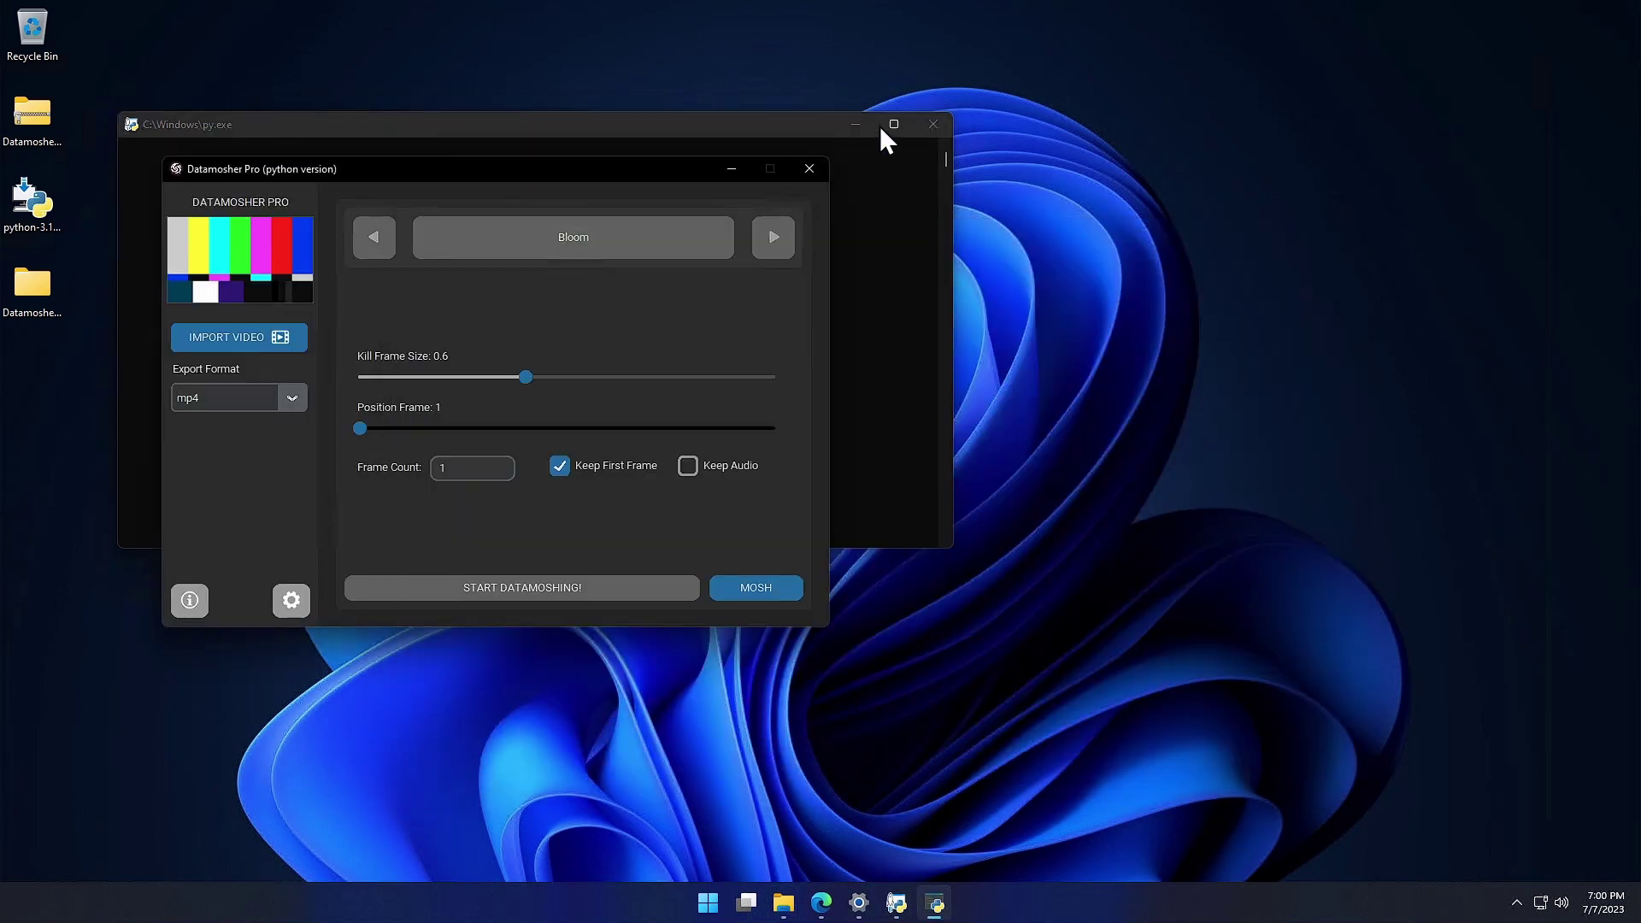
left_click(854, 124)
left_click_drag(542, 171, 780, 149)
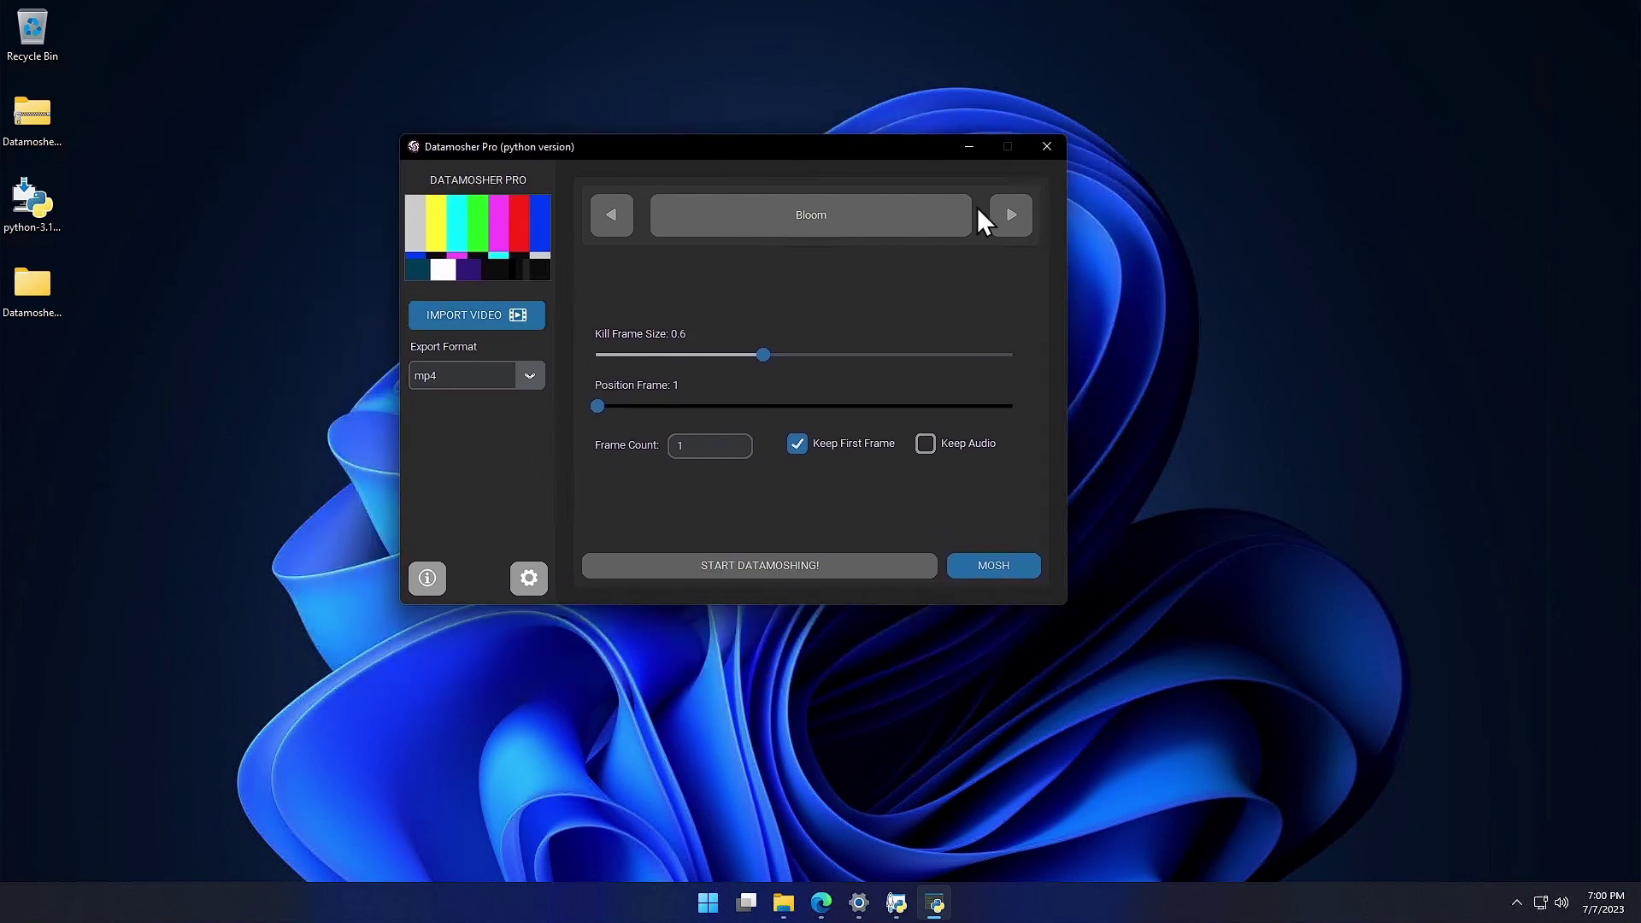
Step: Cycle through the effects from Delay onward to Buffer
left_click(1013, 215)
left_click(1013, 215)
left_click(1013, 214)
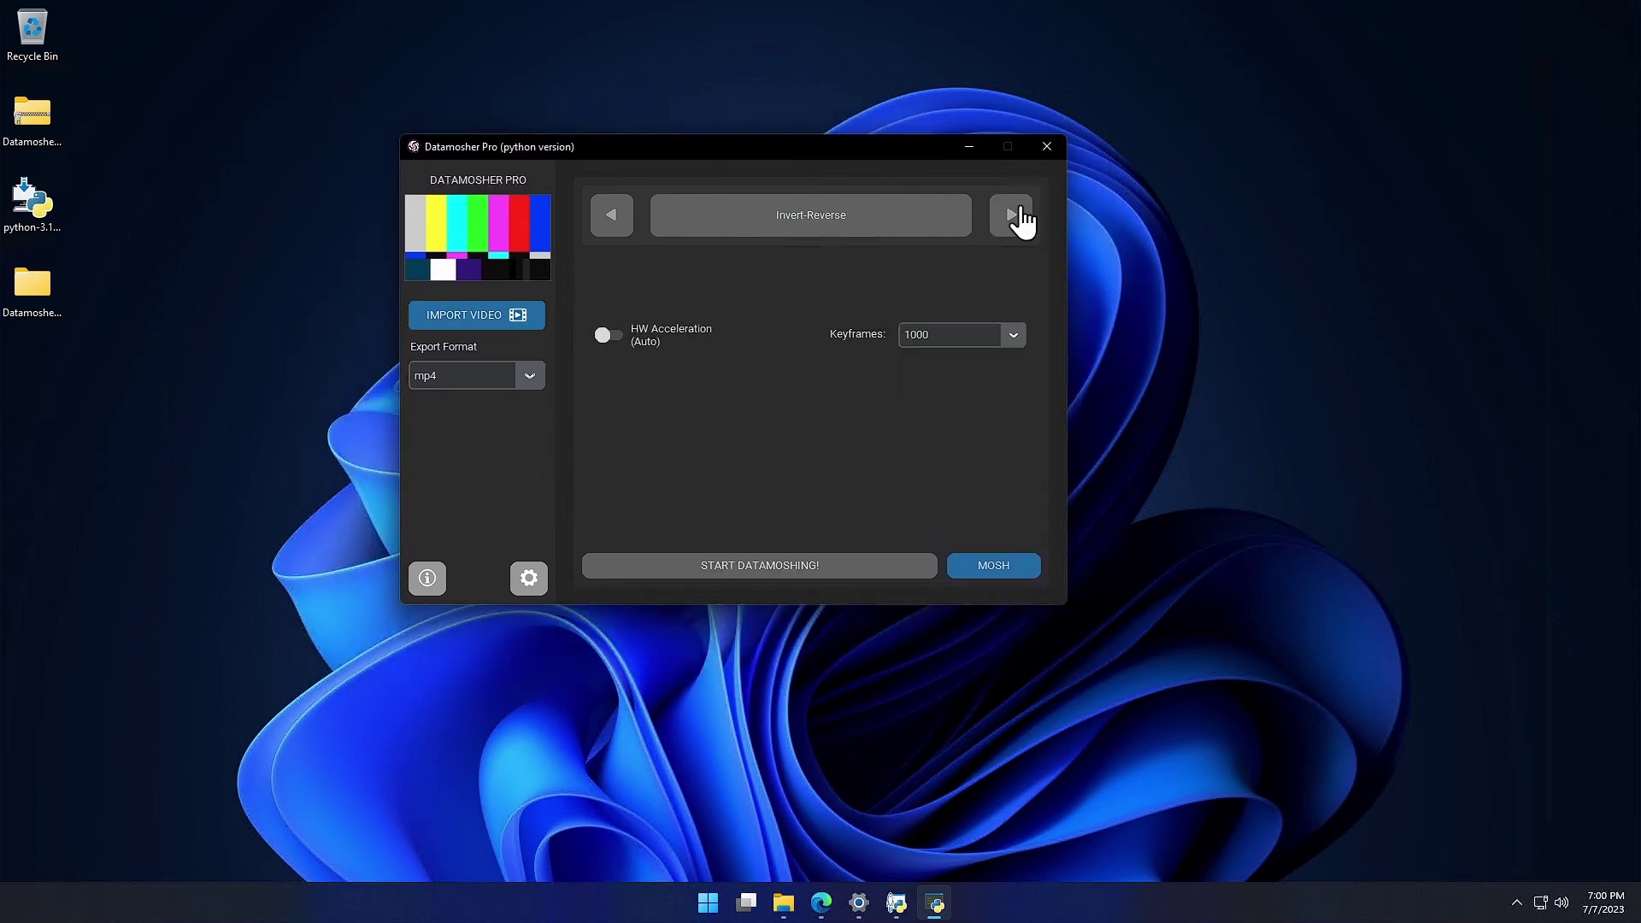
left_click(1013, 214)
left_click(1013, 215)
left_click(1014, 215)
left_click(1013, 214)
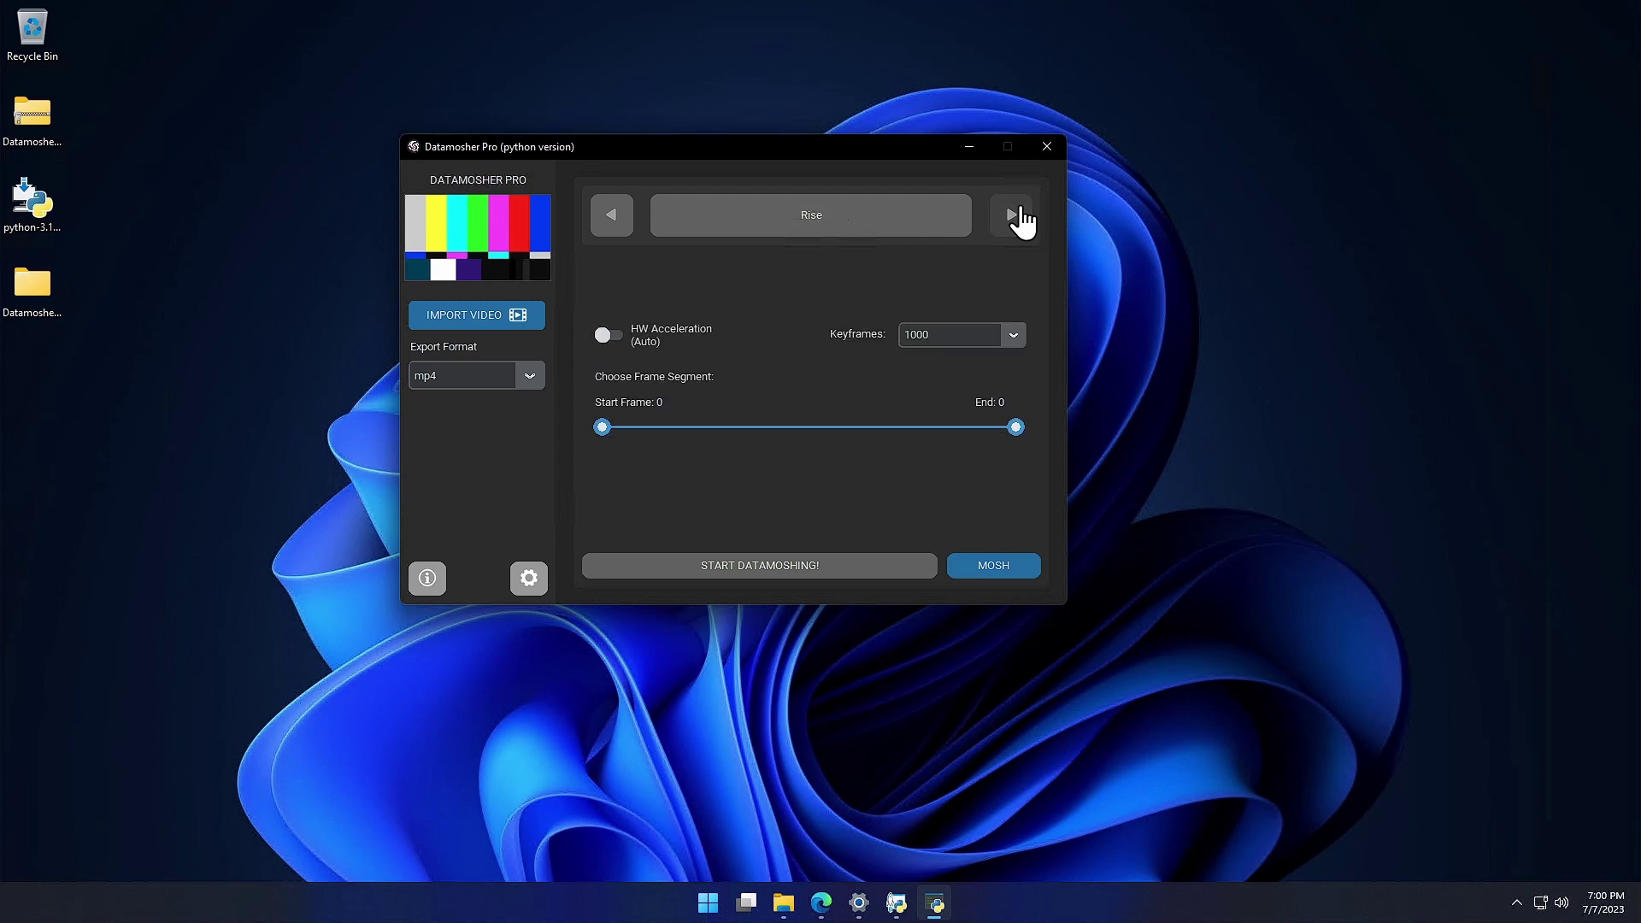
left_click(1013, 215)
left_click(1013, 214)
left_click(1013, 214)
left_click(1013, 215)
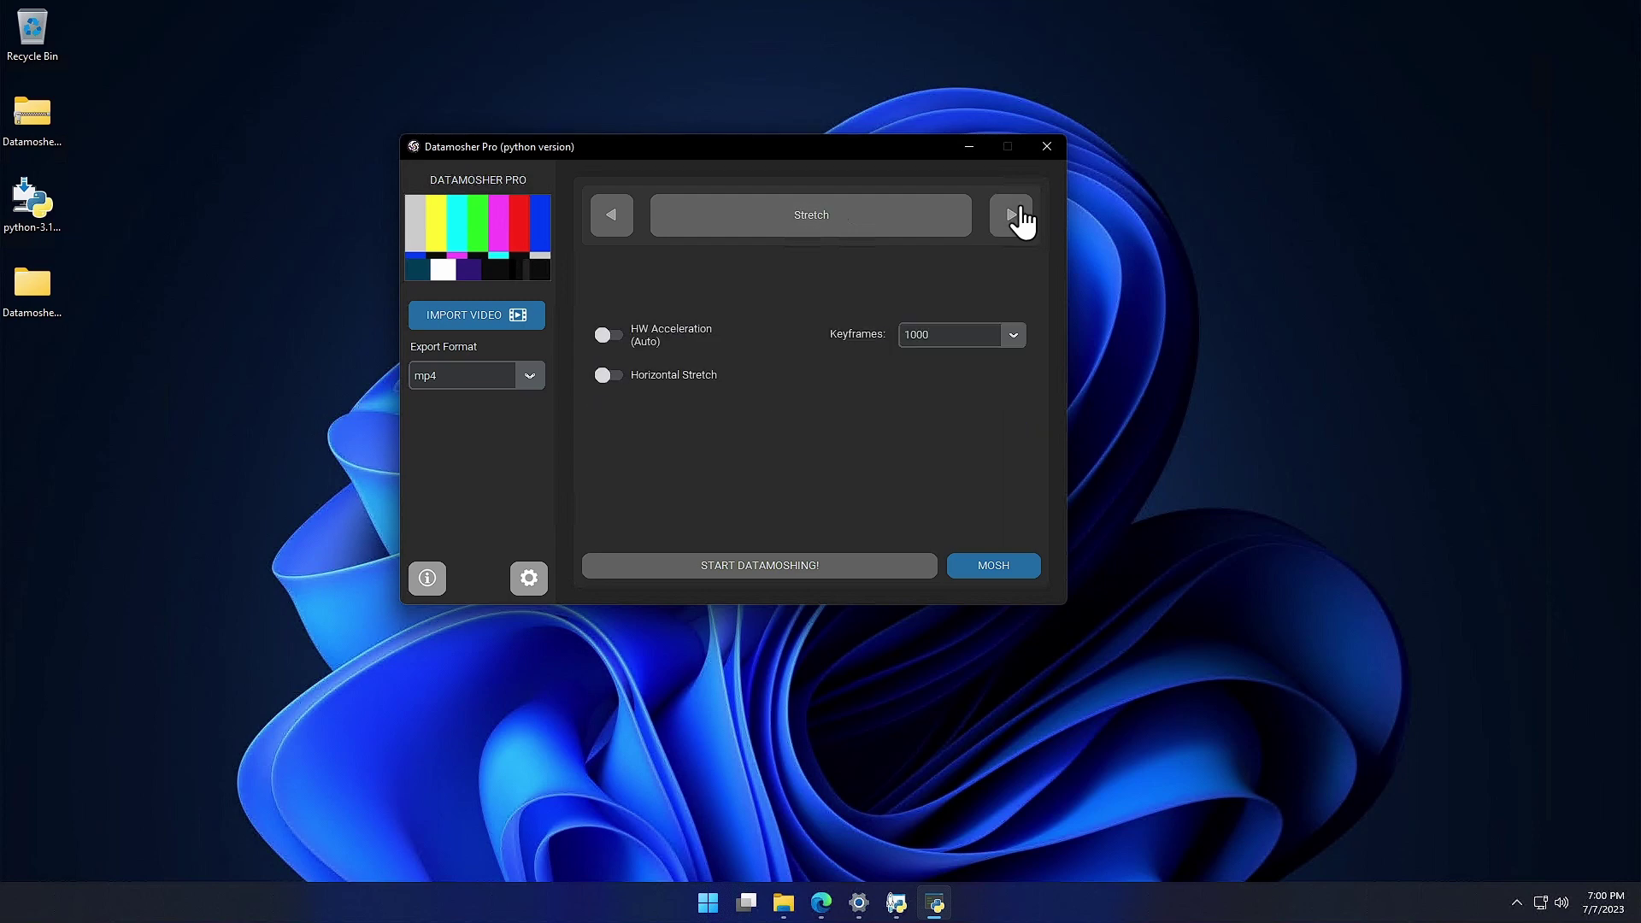
left_click(1013, 215)
left_click(1013, 215)
left_click(1013, 214)
left_click(1013, 214)
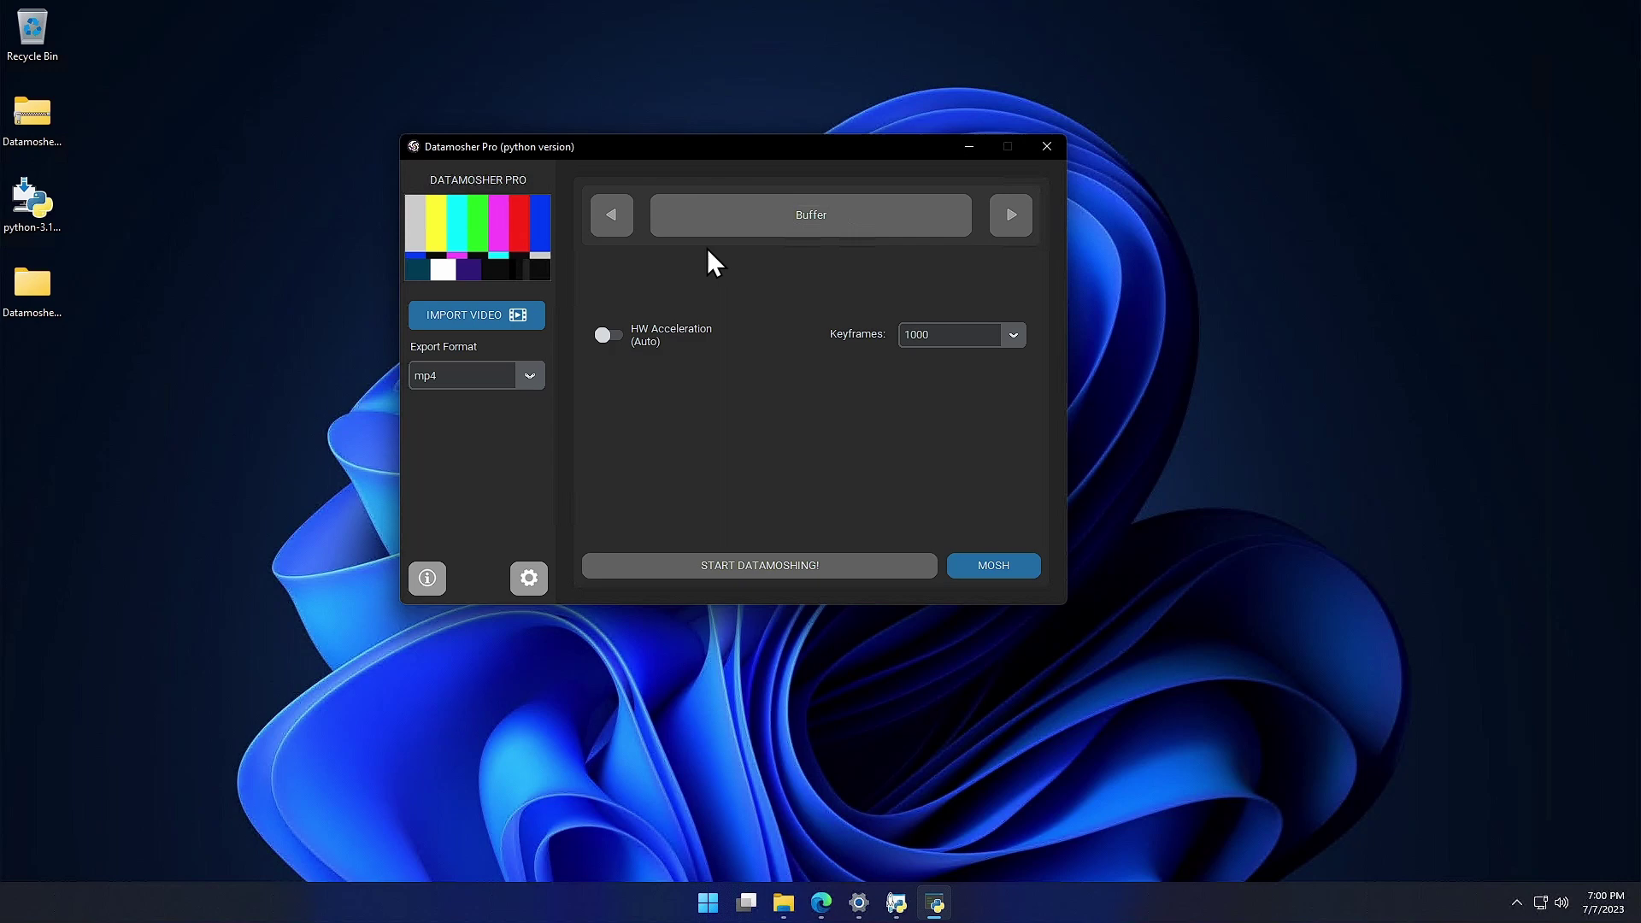
Step: Return to Bloom, set Kill Frame Size to 0.37, and view the FFmpeg parameters and about dialogs
left_click(608, 218)
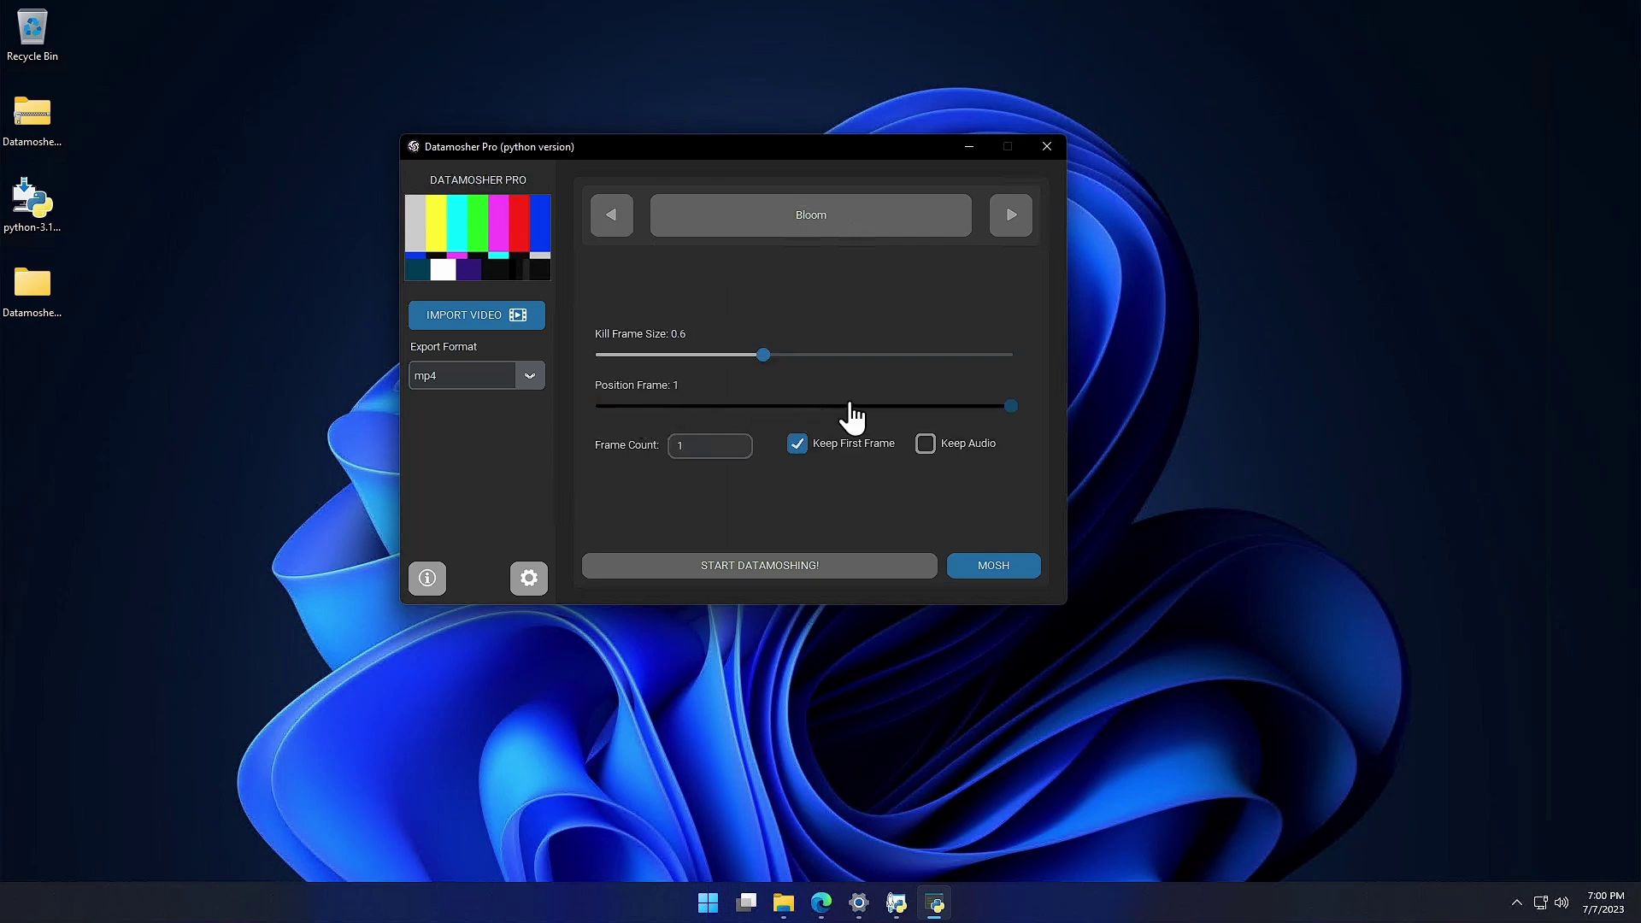
left_click_drag(764, 355, 853, 382)
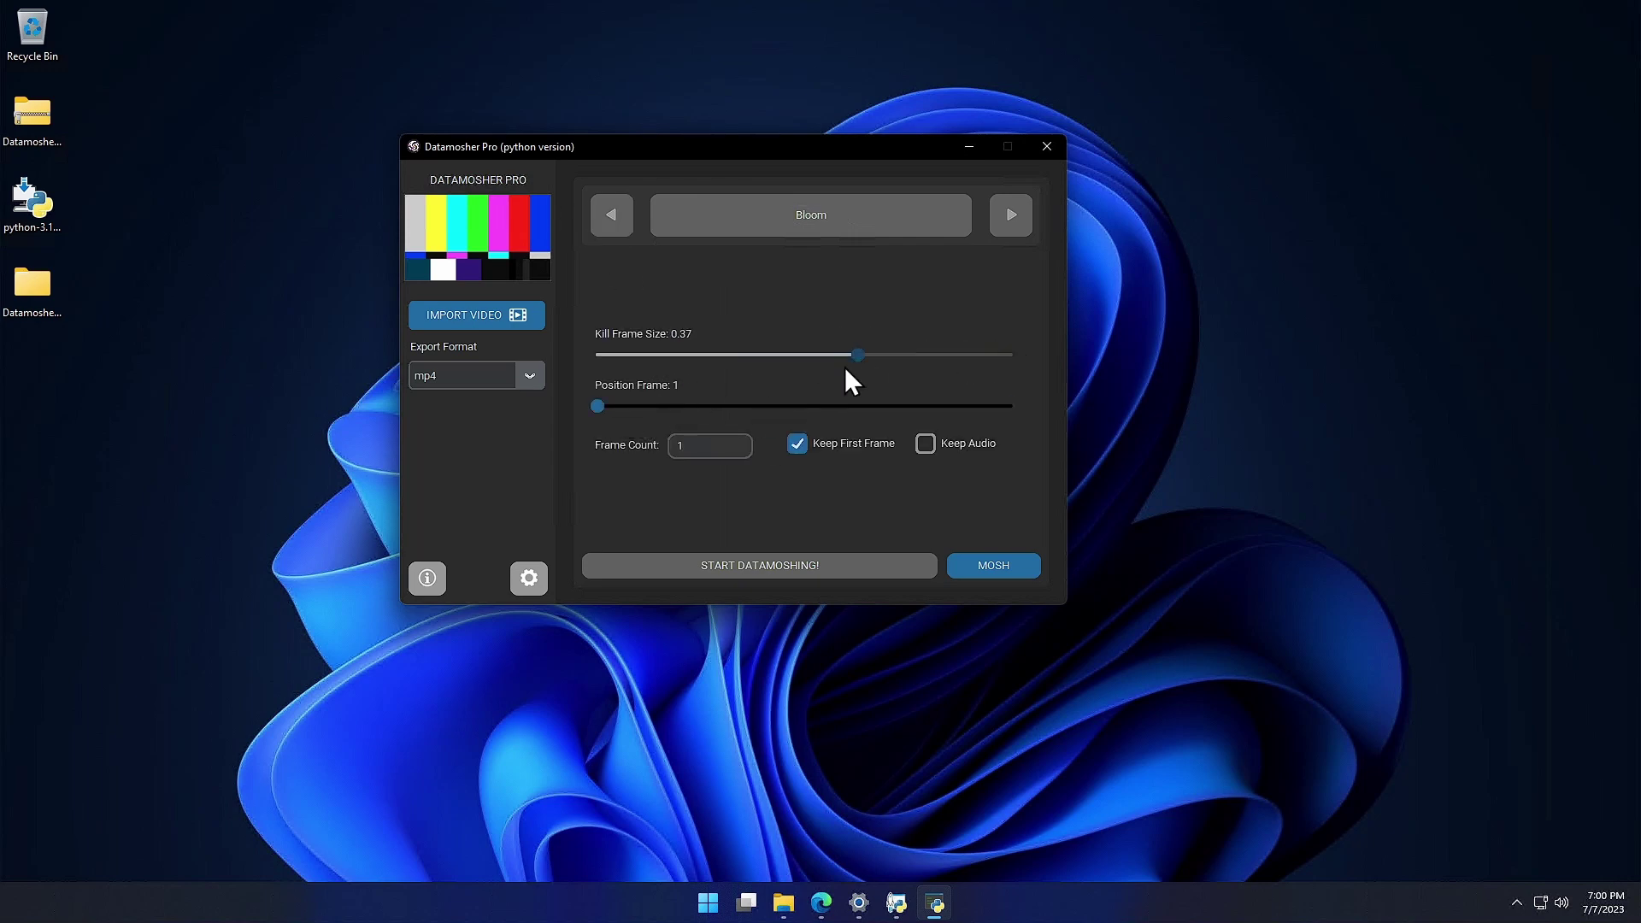
left_click(529, 579)
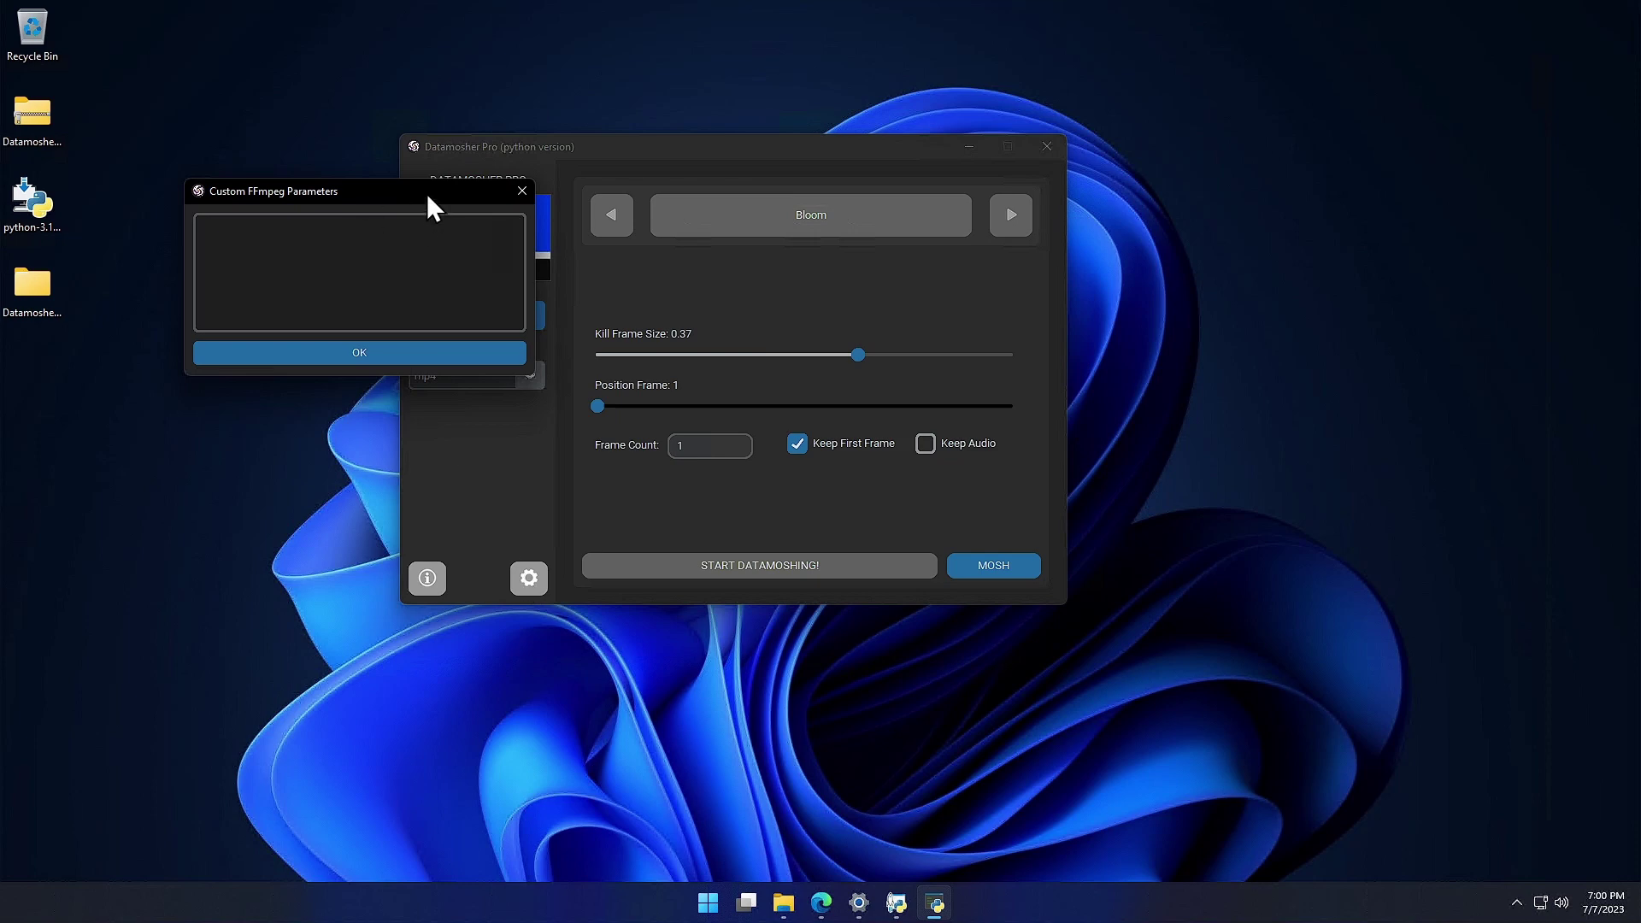
left_click_drag(444, 188, 511, 189)
left_click(575, 187)
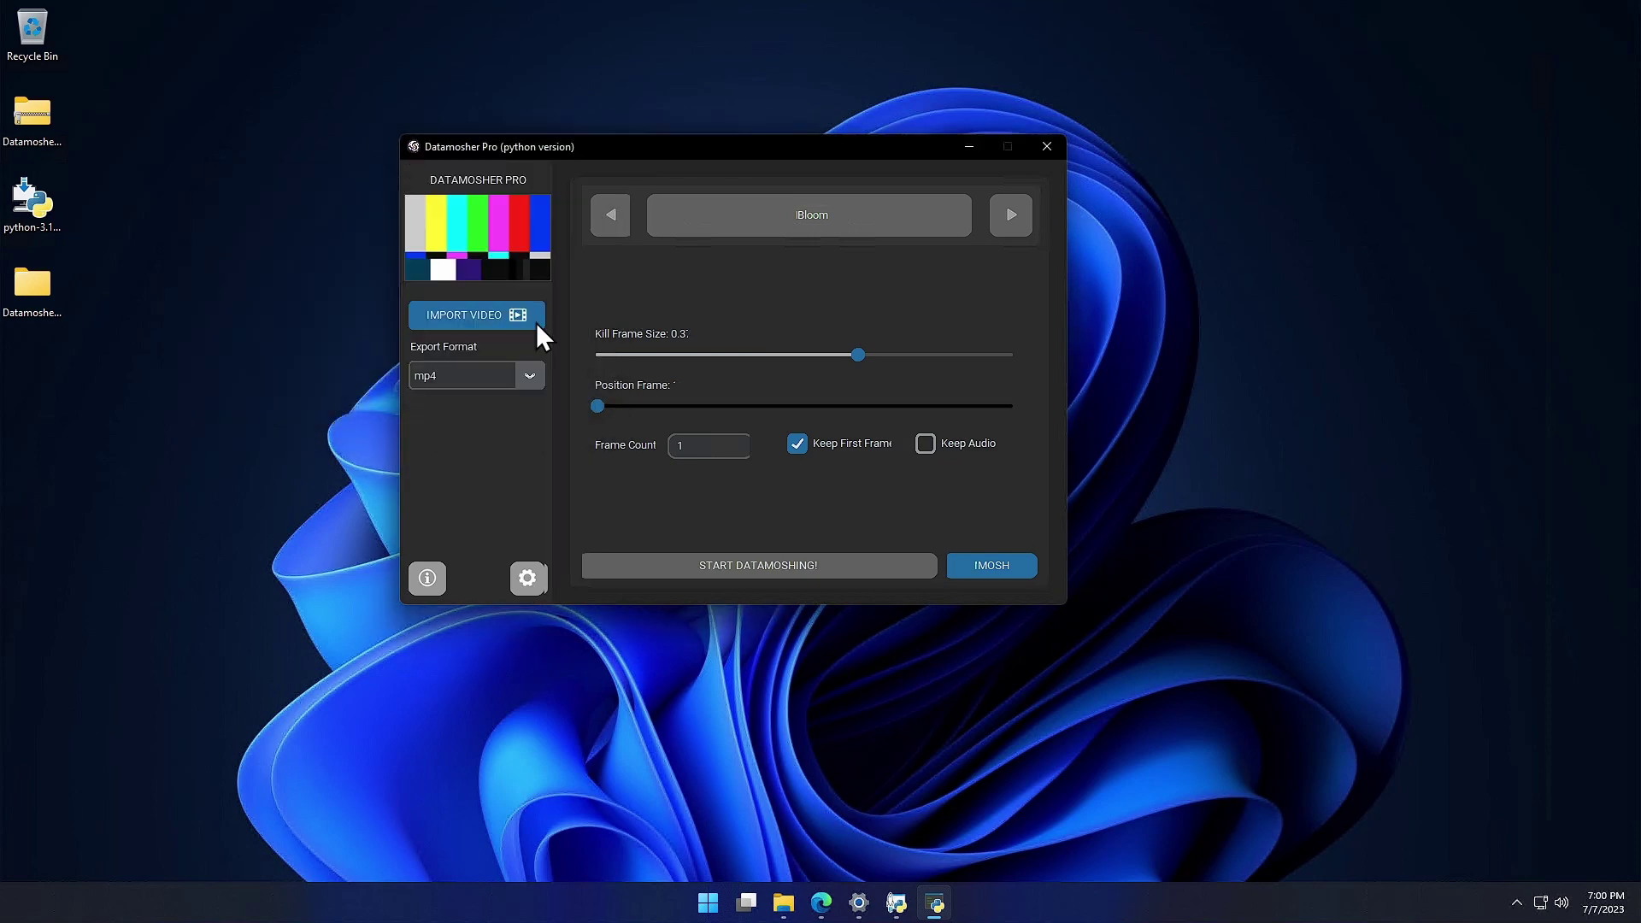
left_click(427, 578)
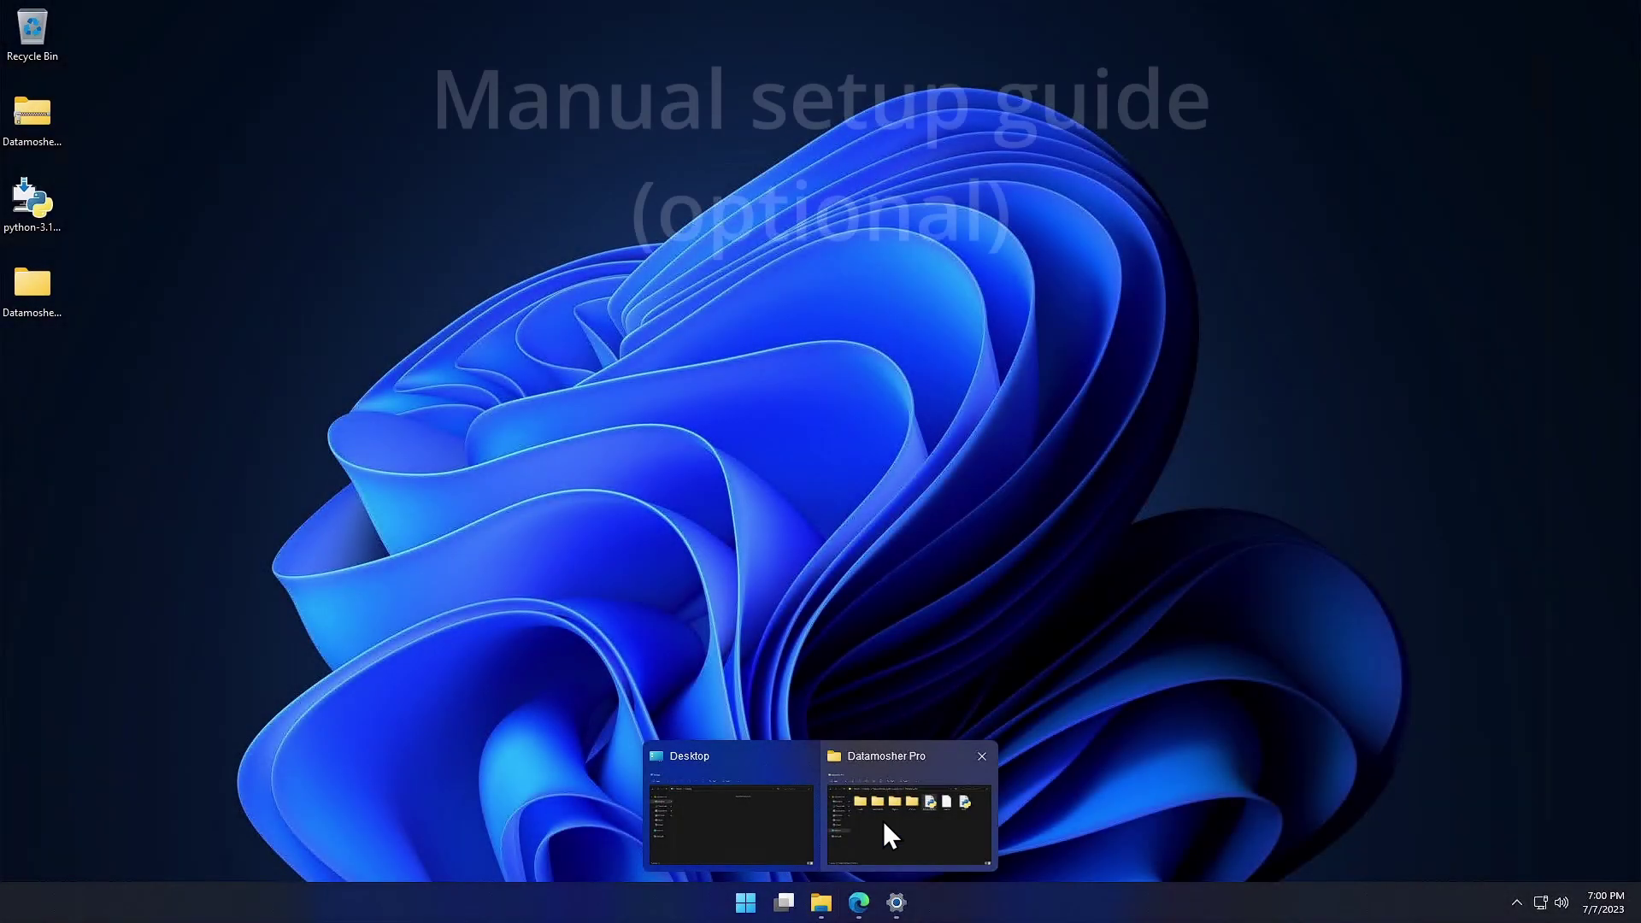
Step: Restore the Datamosher Pro folder window and search Start for 'cmd'
left_click(884, 821)
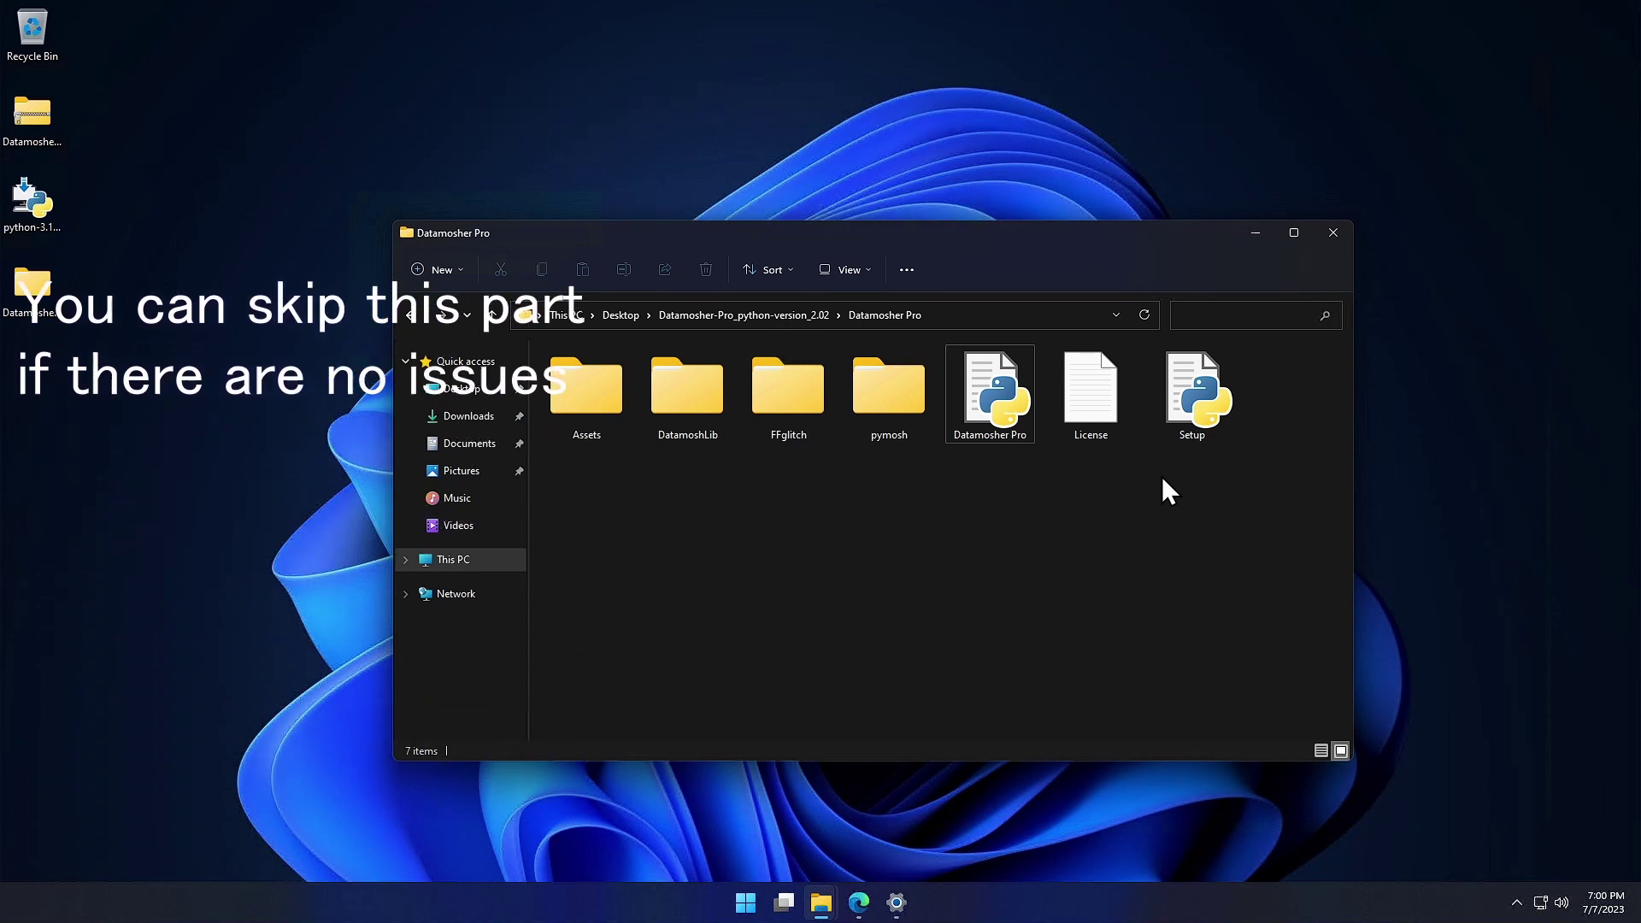
left_click(745, 902)
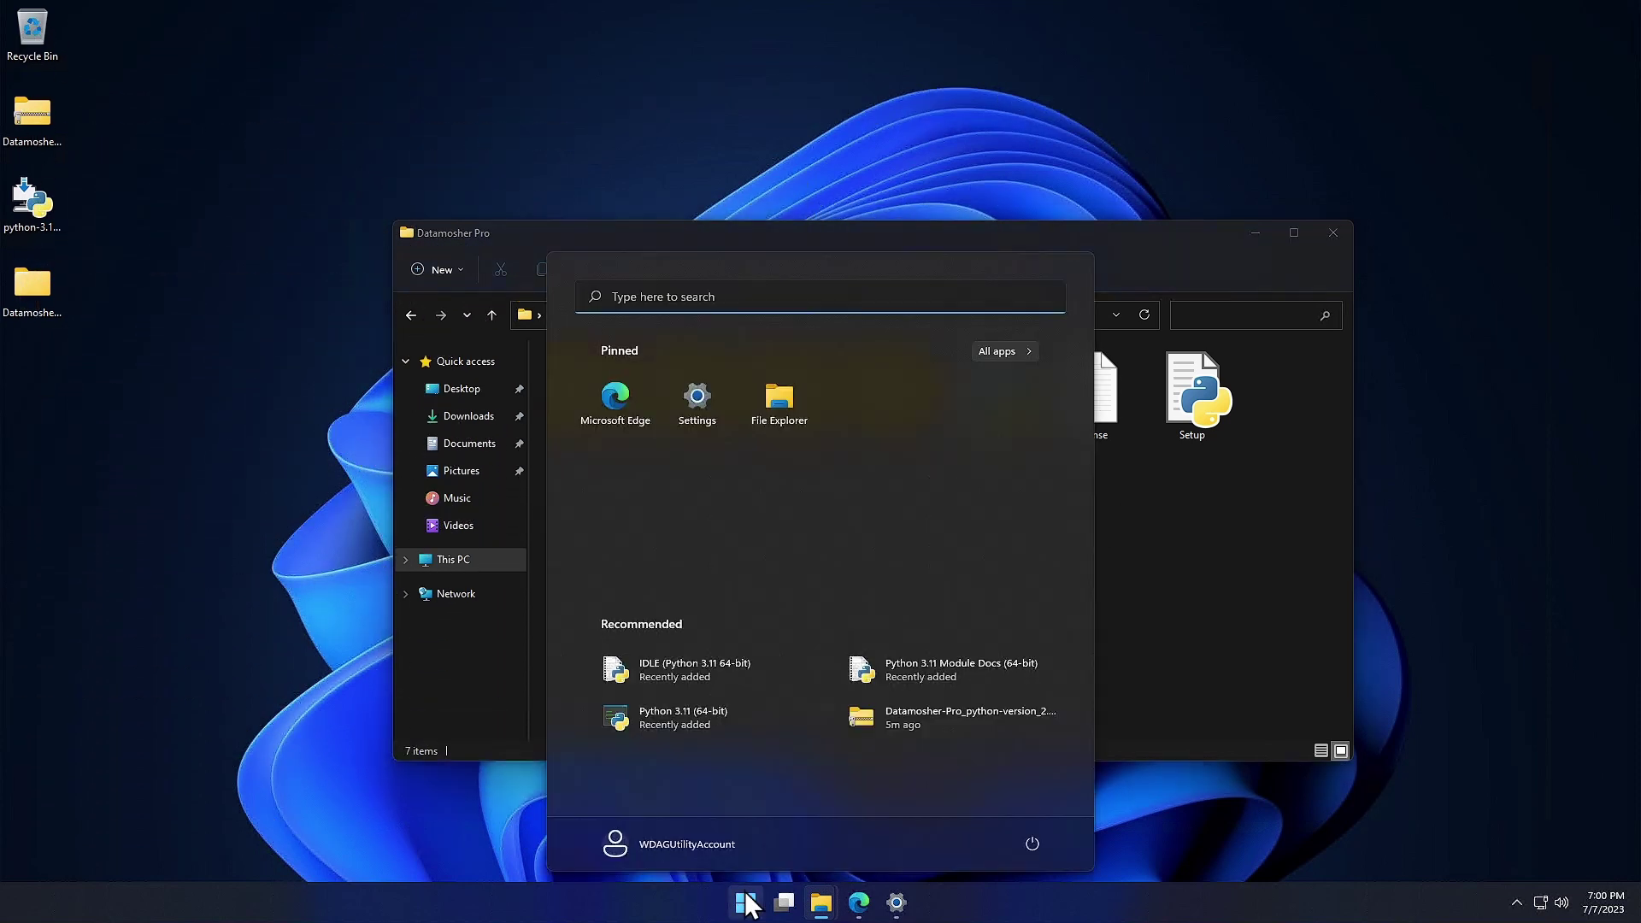
left_click(706, 298)
type("cmd")
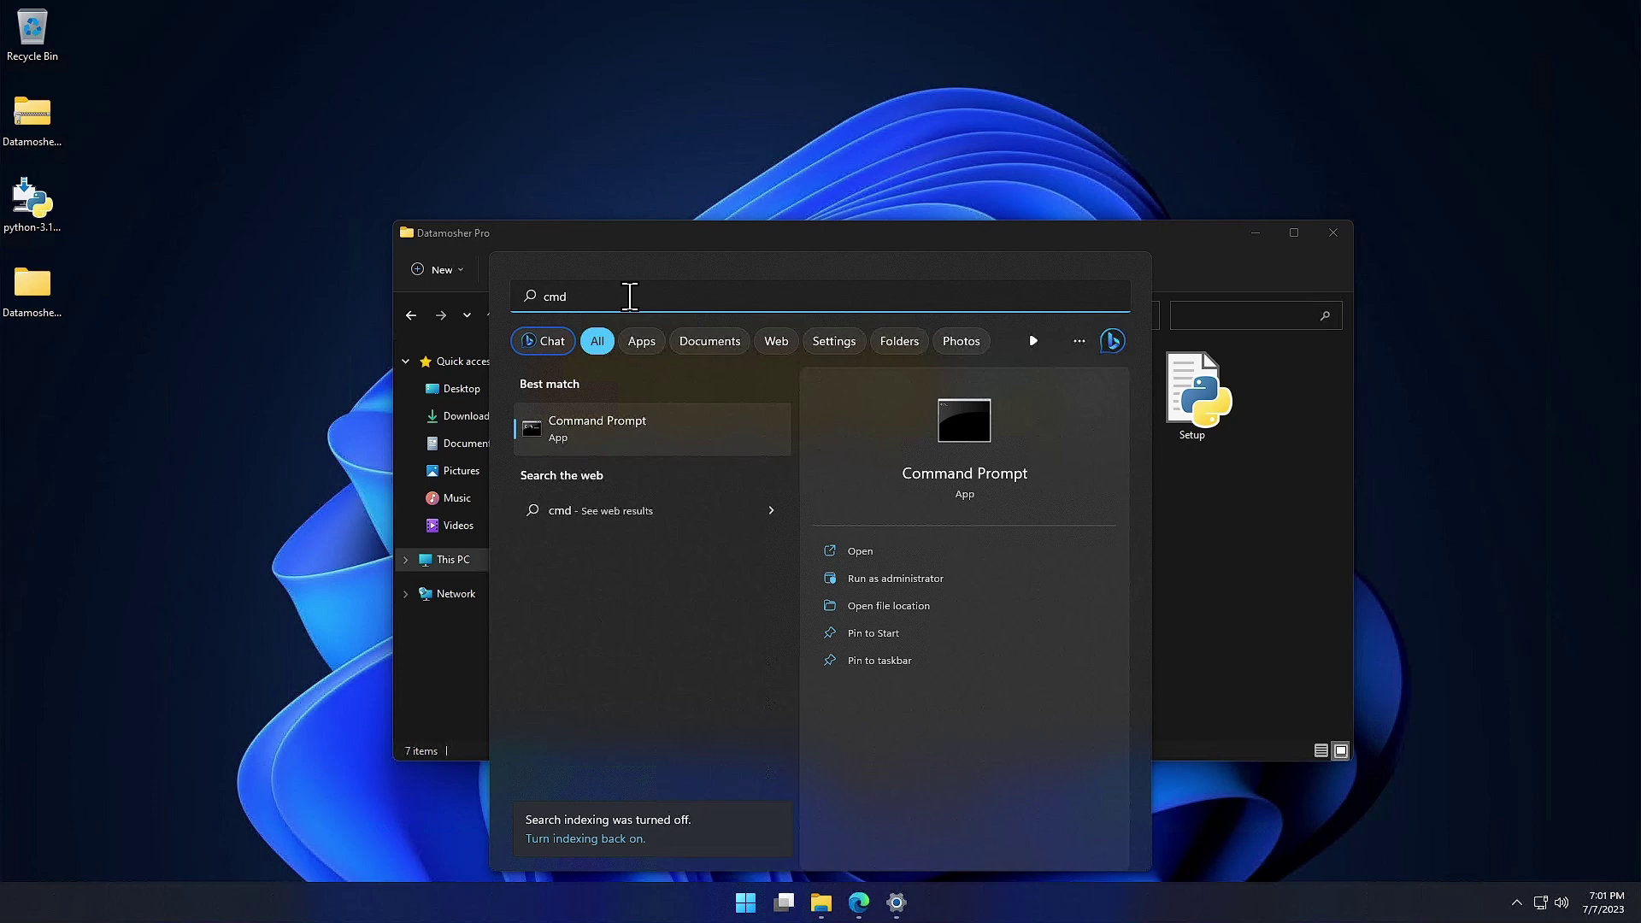
Step: In Command Prompt, run pip install customtkinter and pip install imageio, then close the window
left_click(859, 554)
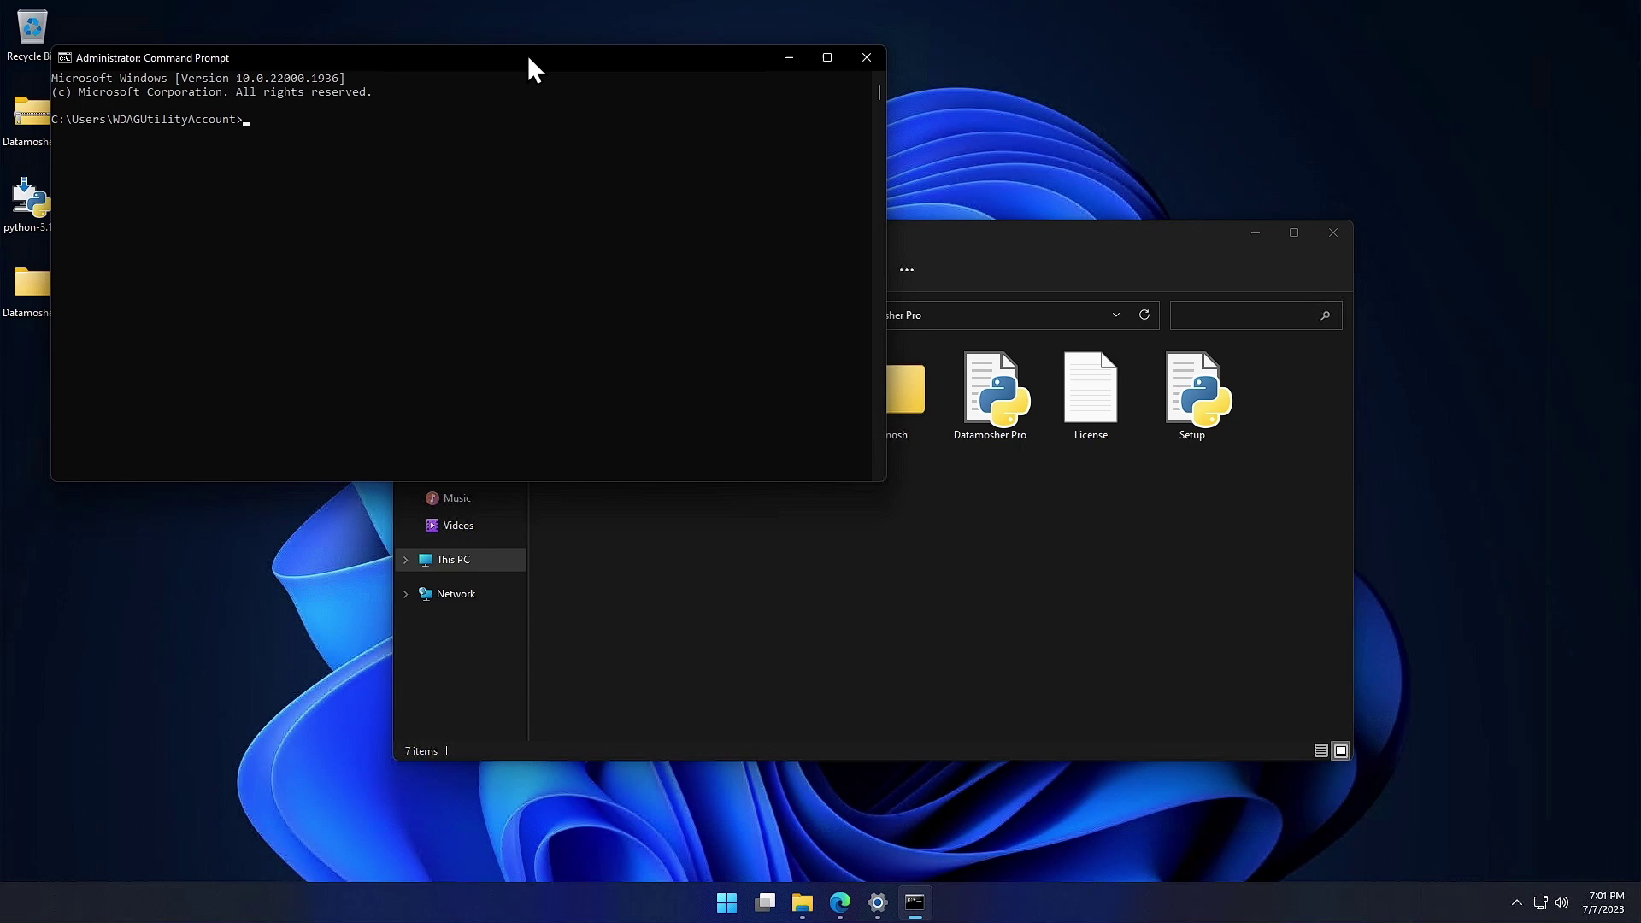
left_click_drag(540, 68, 654, 115)
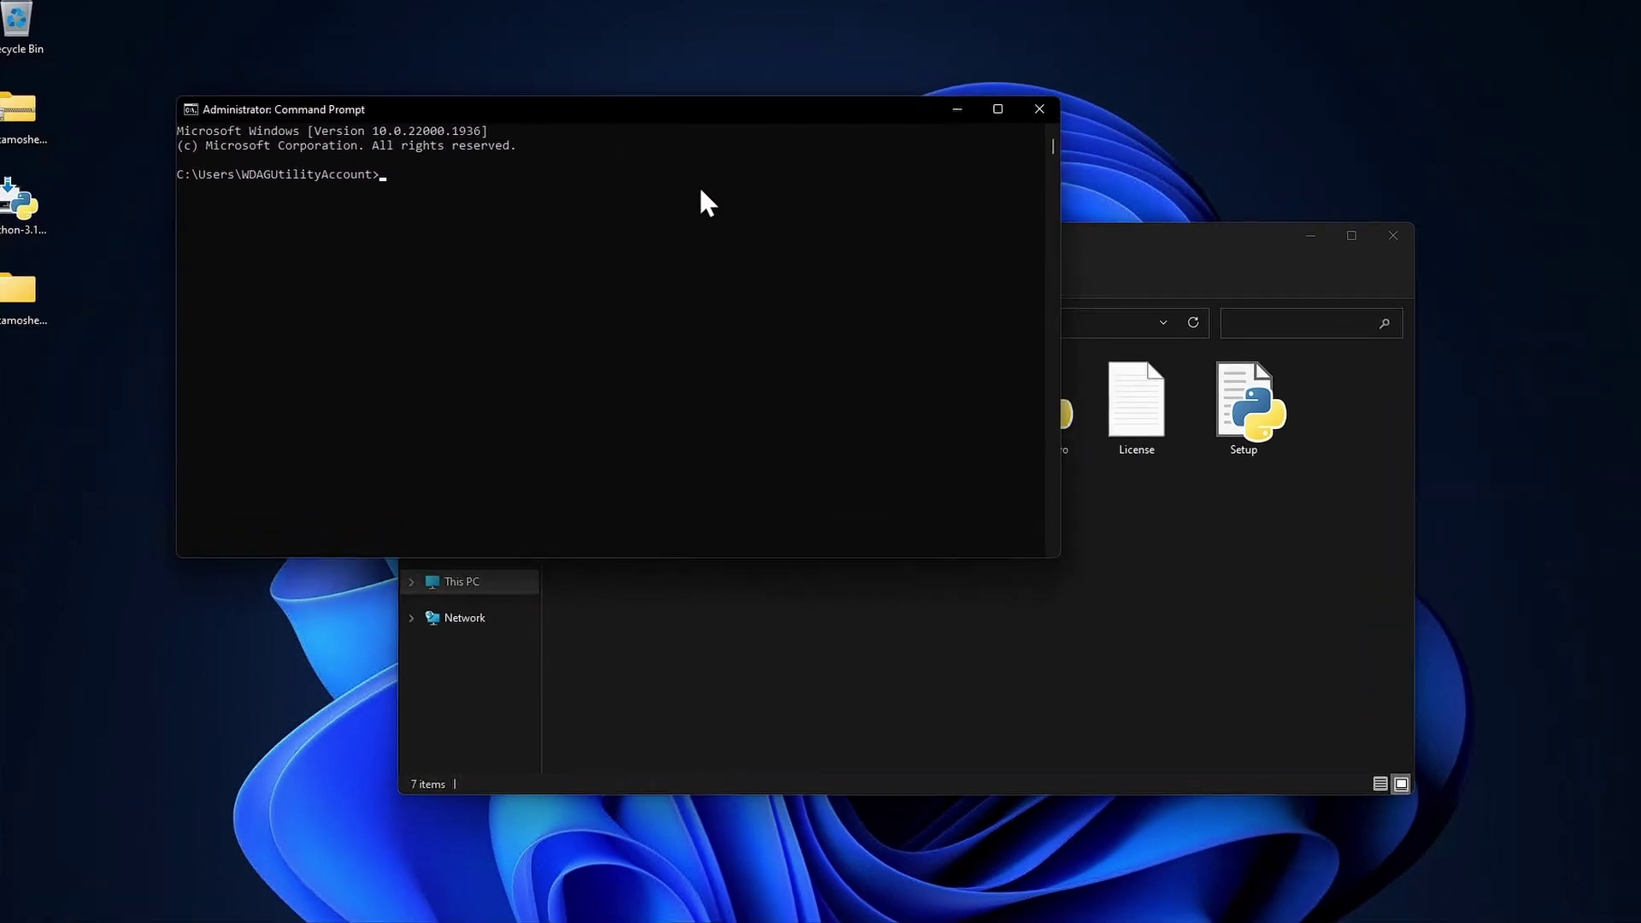
type("pip")
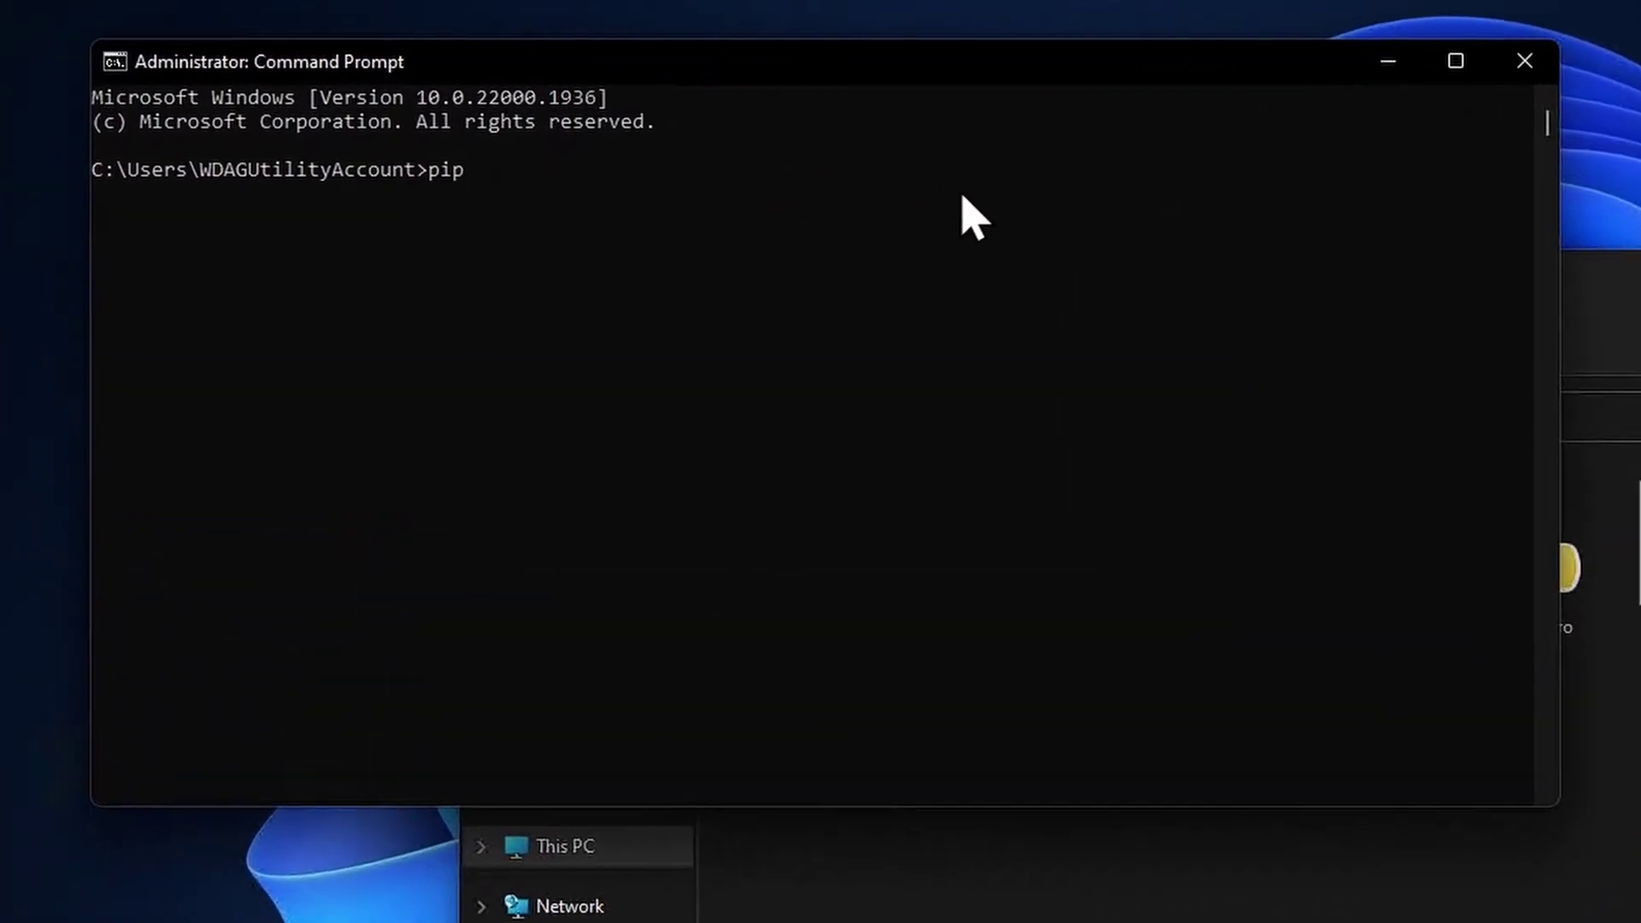
type(" install customtkinter")
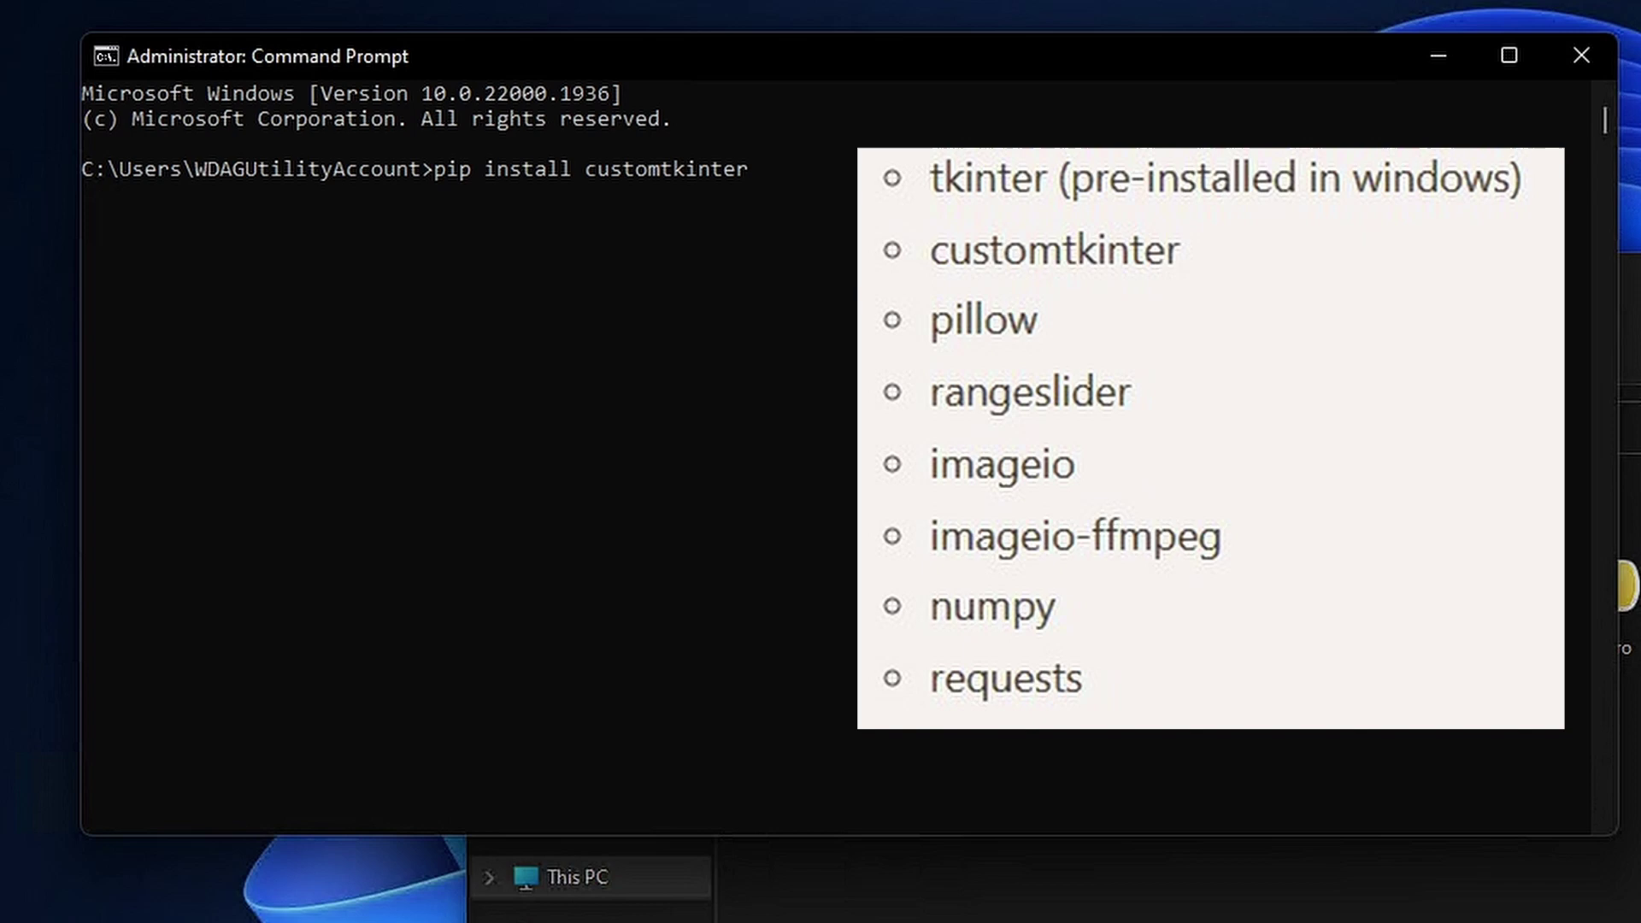
key("Return")
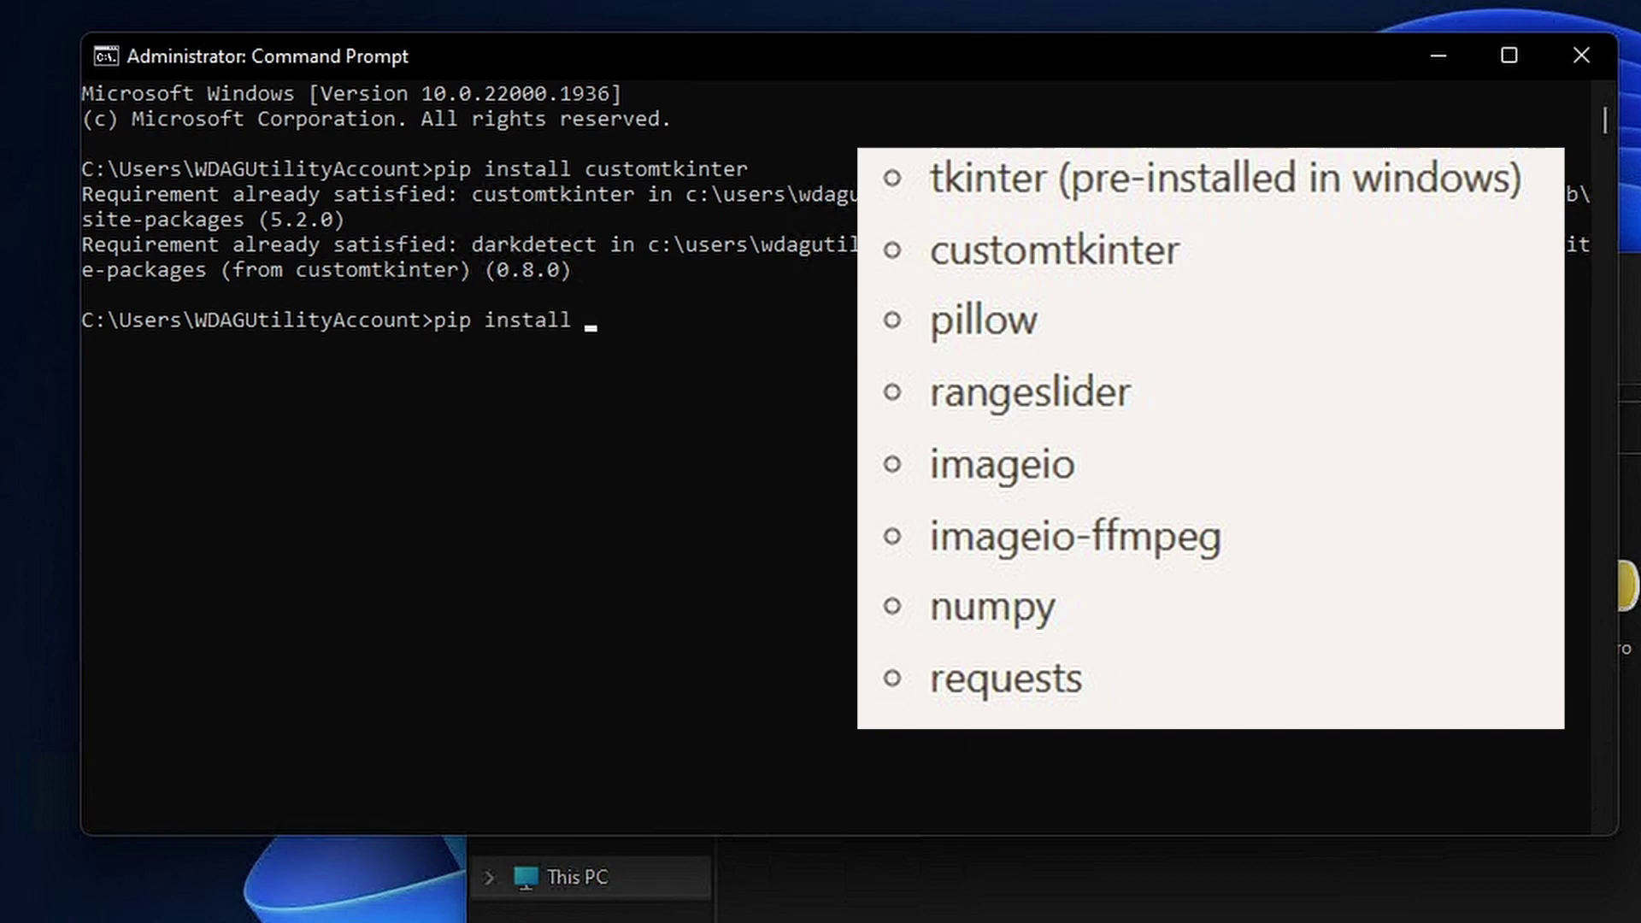
key("Return")
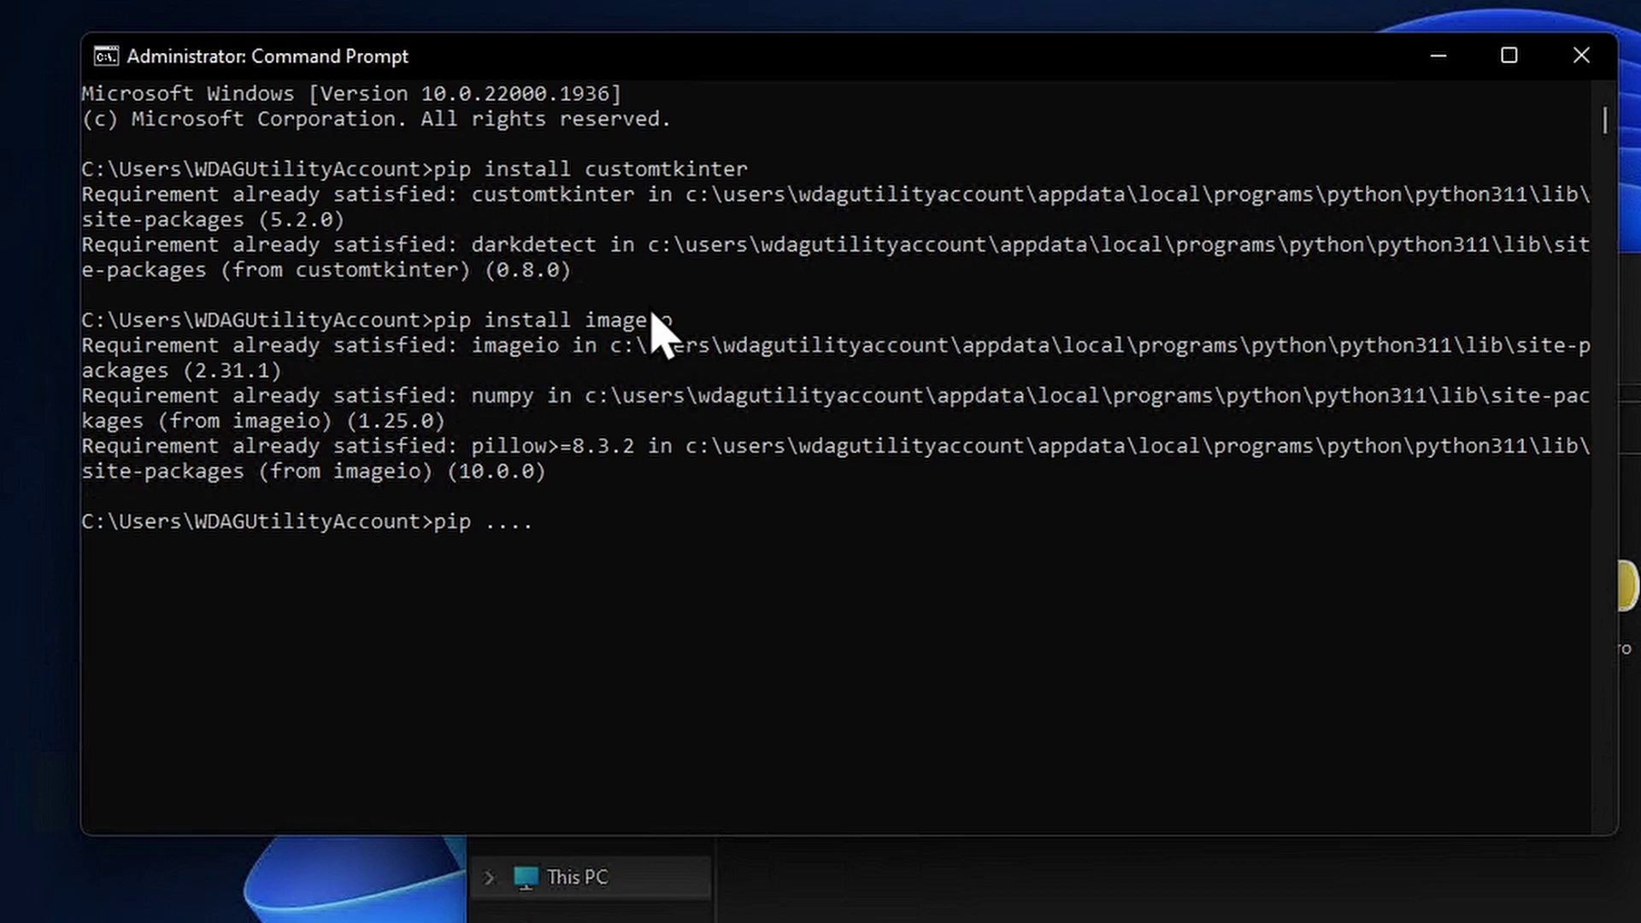
key("BackSpace")
key("BackSpace")
key("BackSpace")
key("BackSpace")
key("BackSpace")
key("BackSpace")
key("BackSpace")
key("BackSpace")
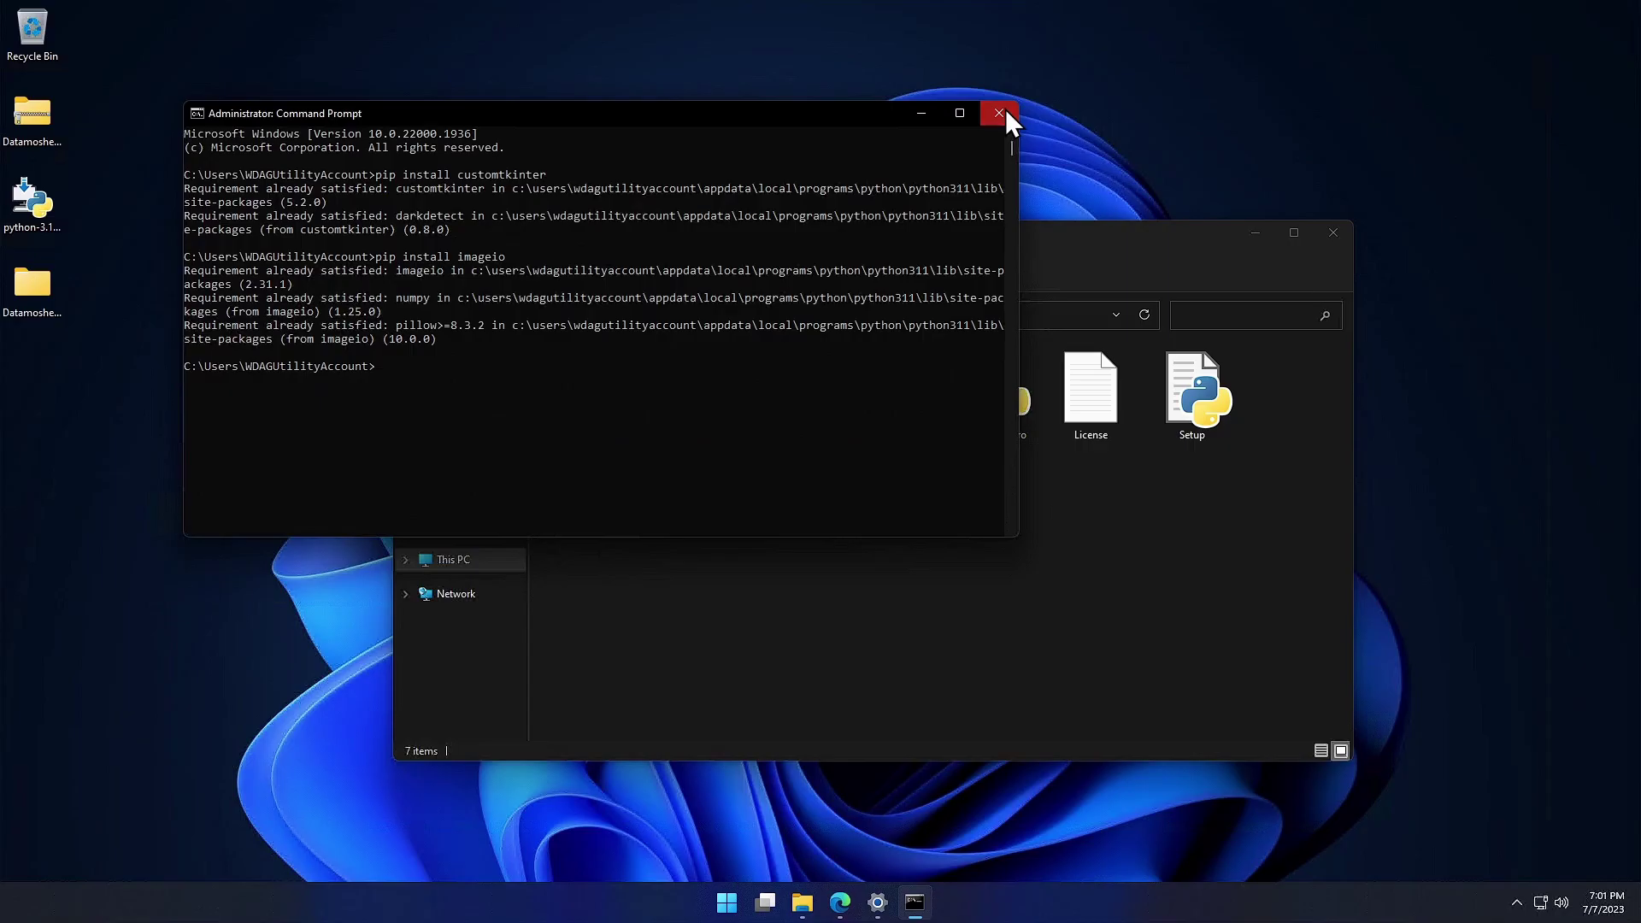
left_click(1583, 57)
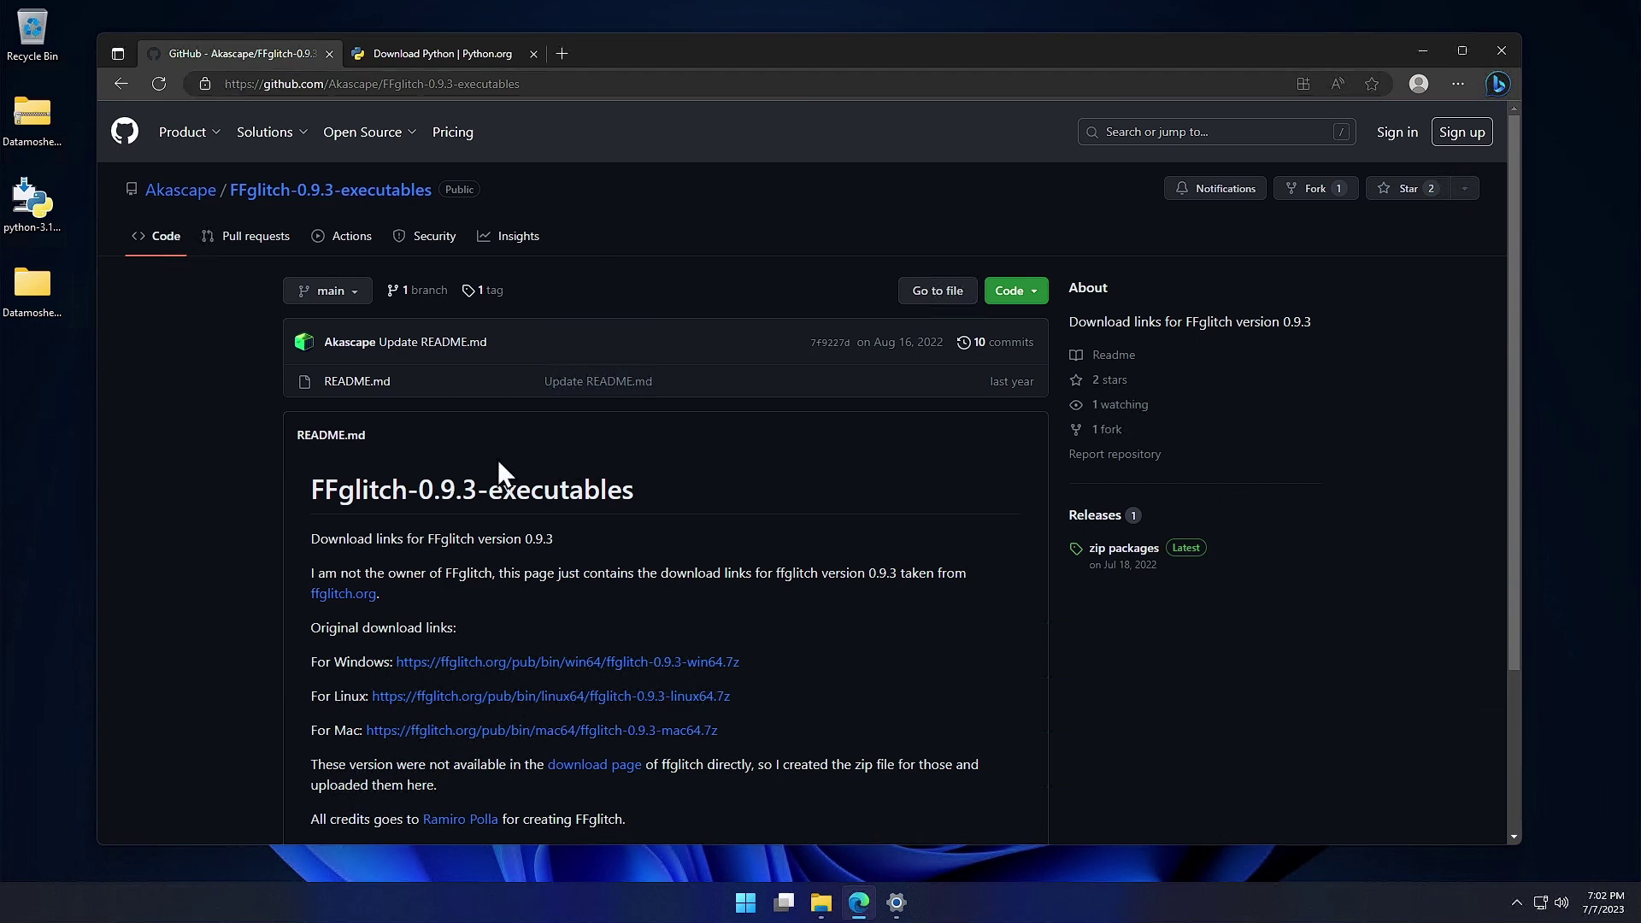
Step: Start the ffglitch-0.9.3-win64.7z download via the For Windows link, then pause it
scroll(522, 505, "down", 3)
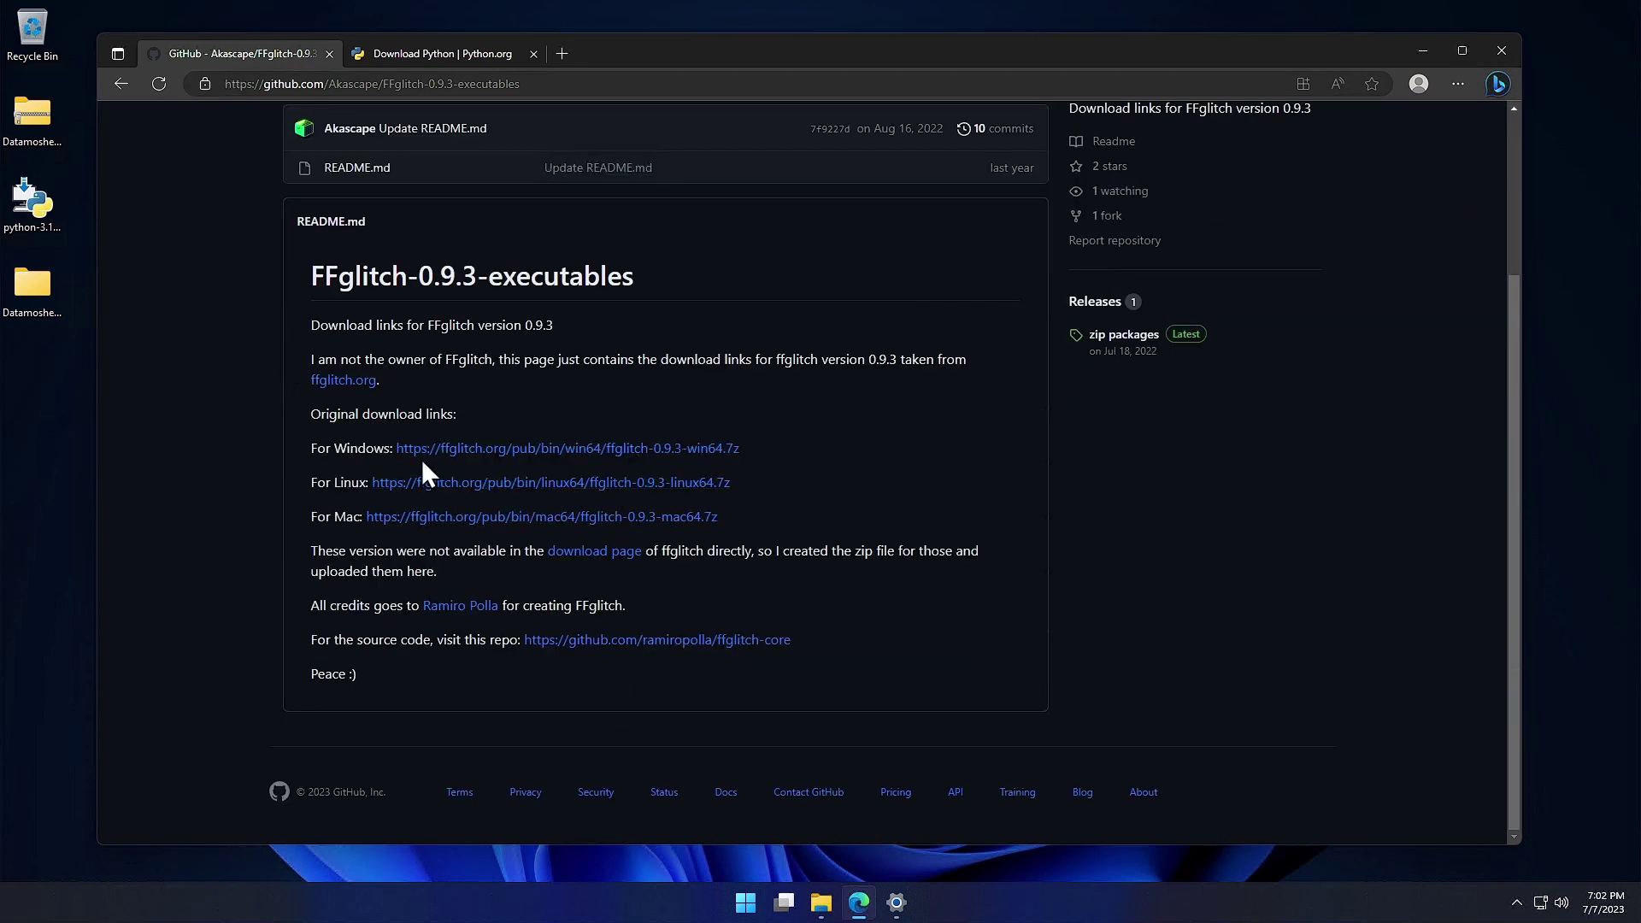
left_click(539, 466)
left_click(1320, 157)
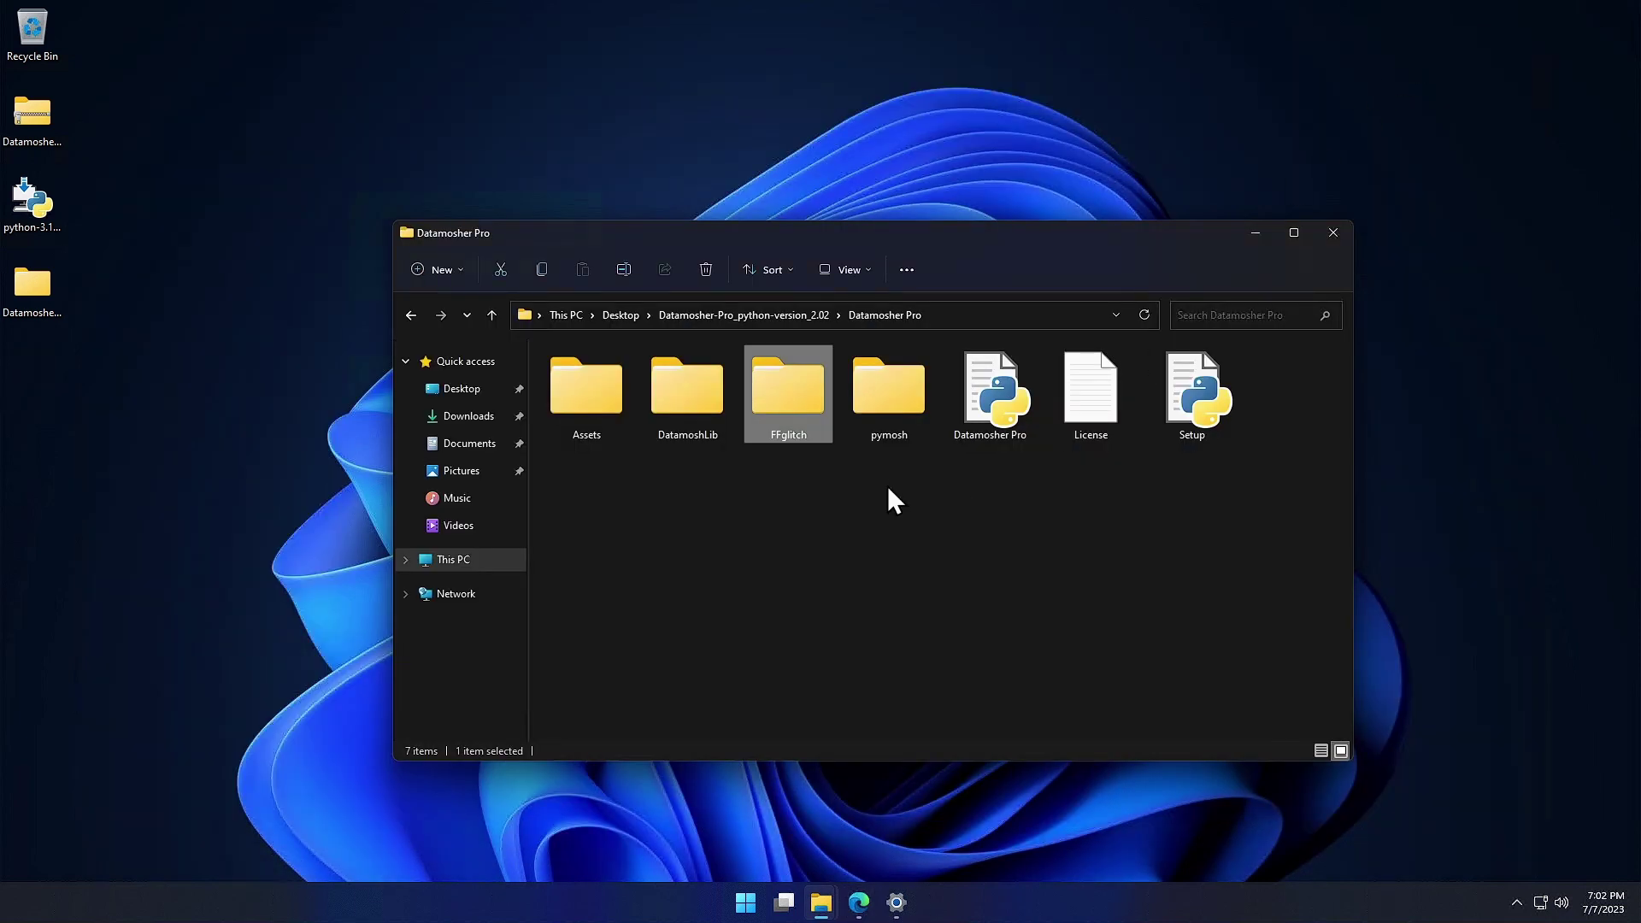
left_click(793, 489)
double_click(800, 425)
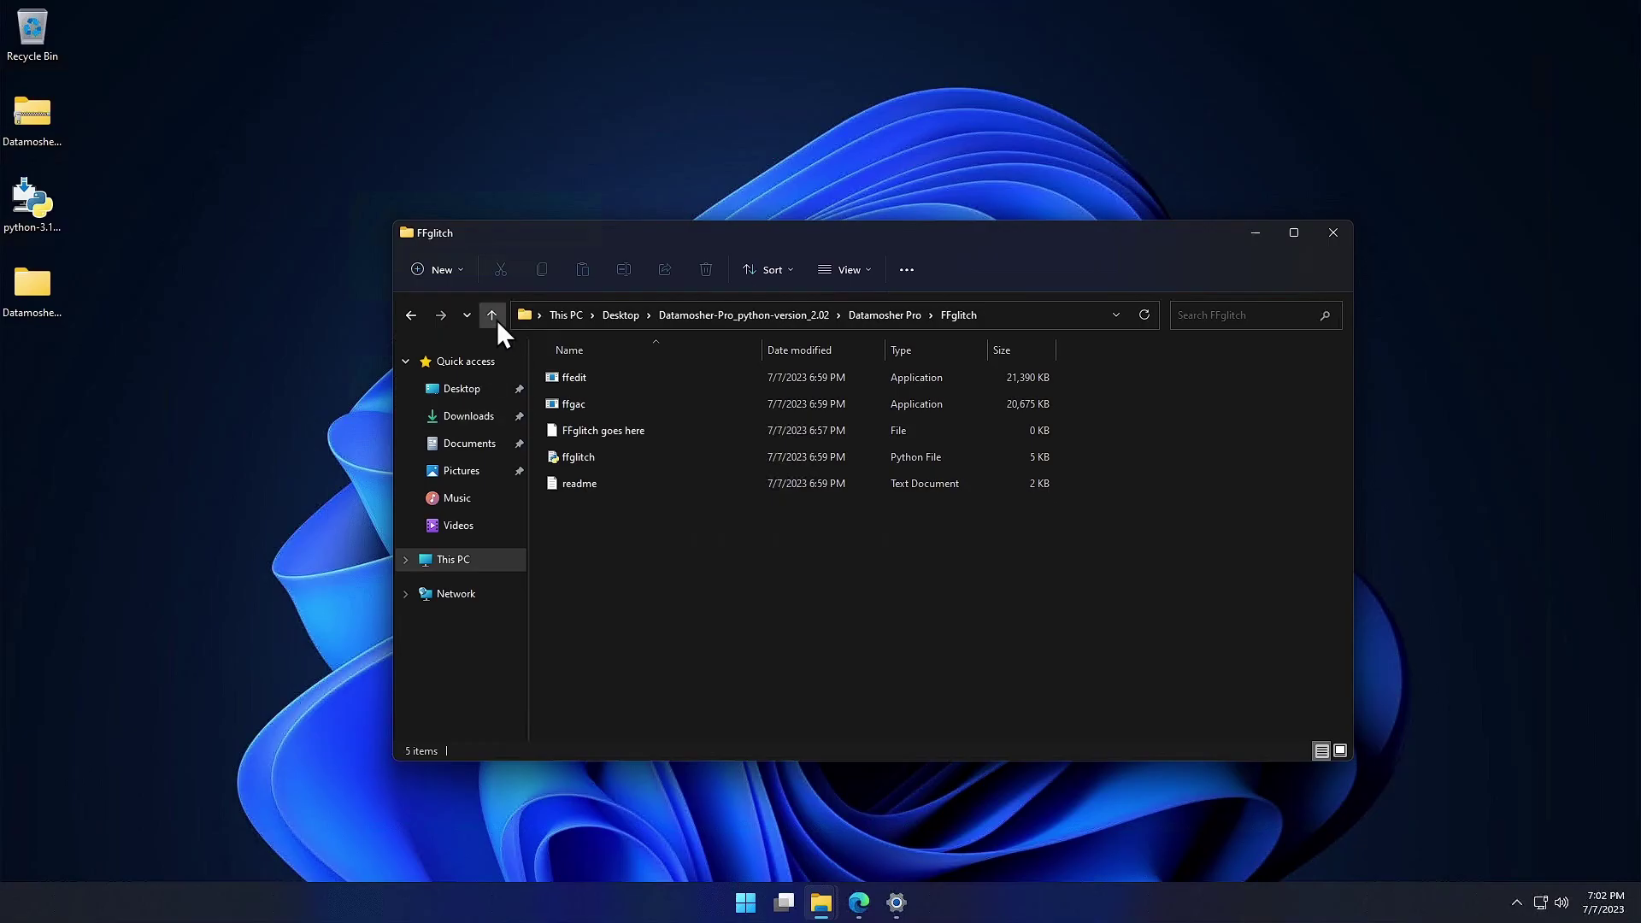
left_click(494, 316)
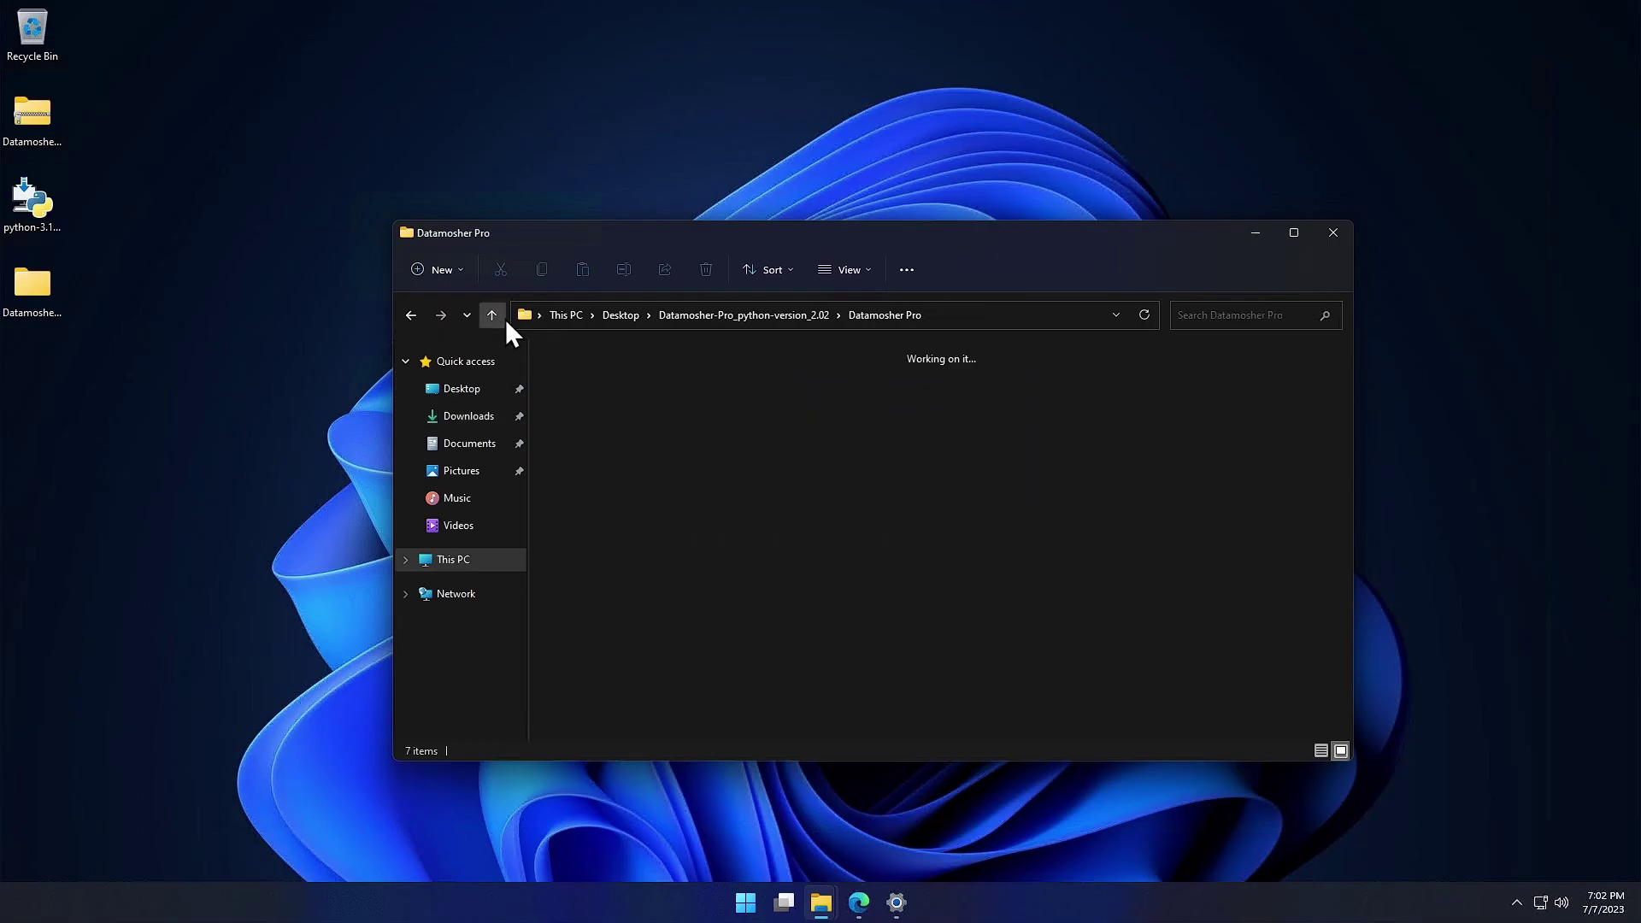
left_click(1044, 486)
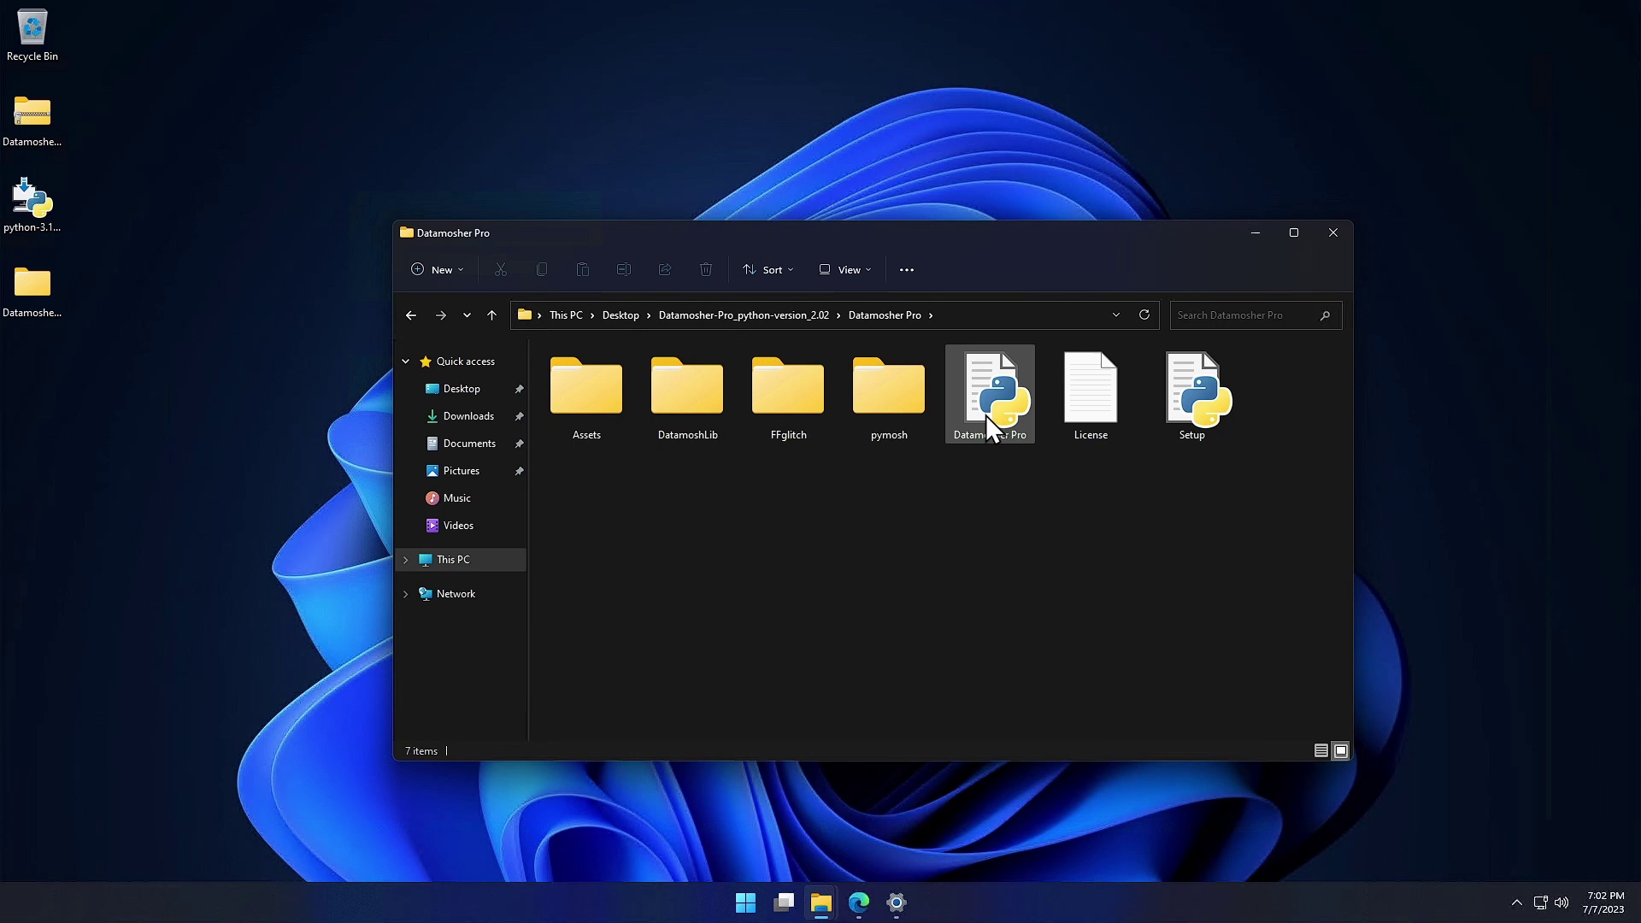
double_click(986, 414)
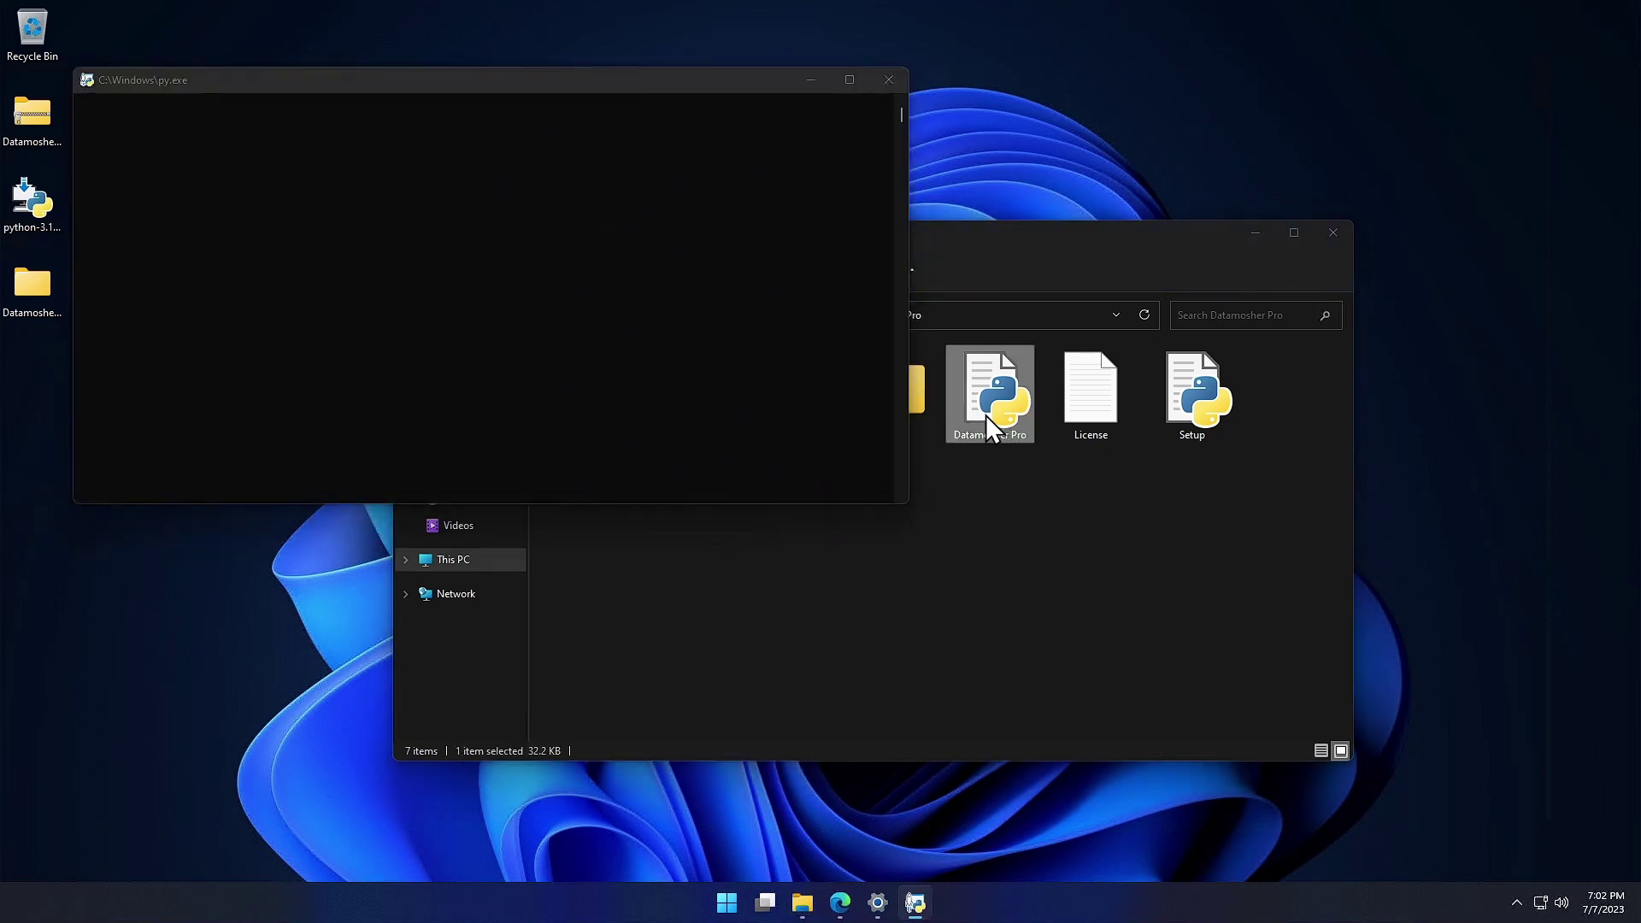
left_click_drag(668, 164, 763, 163)
left_click(1255, 232)
left_click(825, 107)
left_click(811, 86)
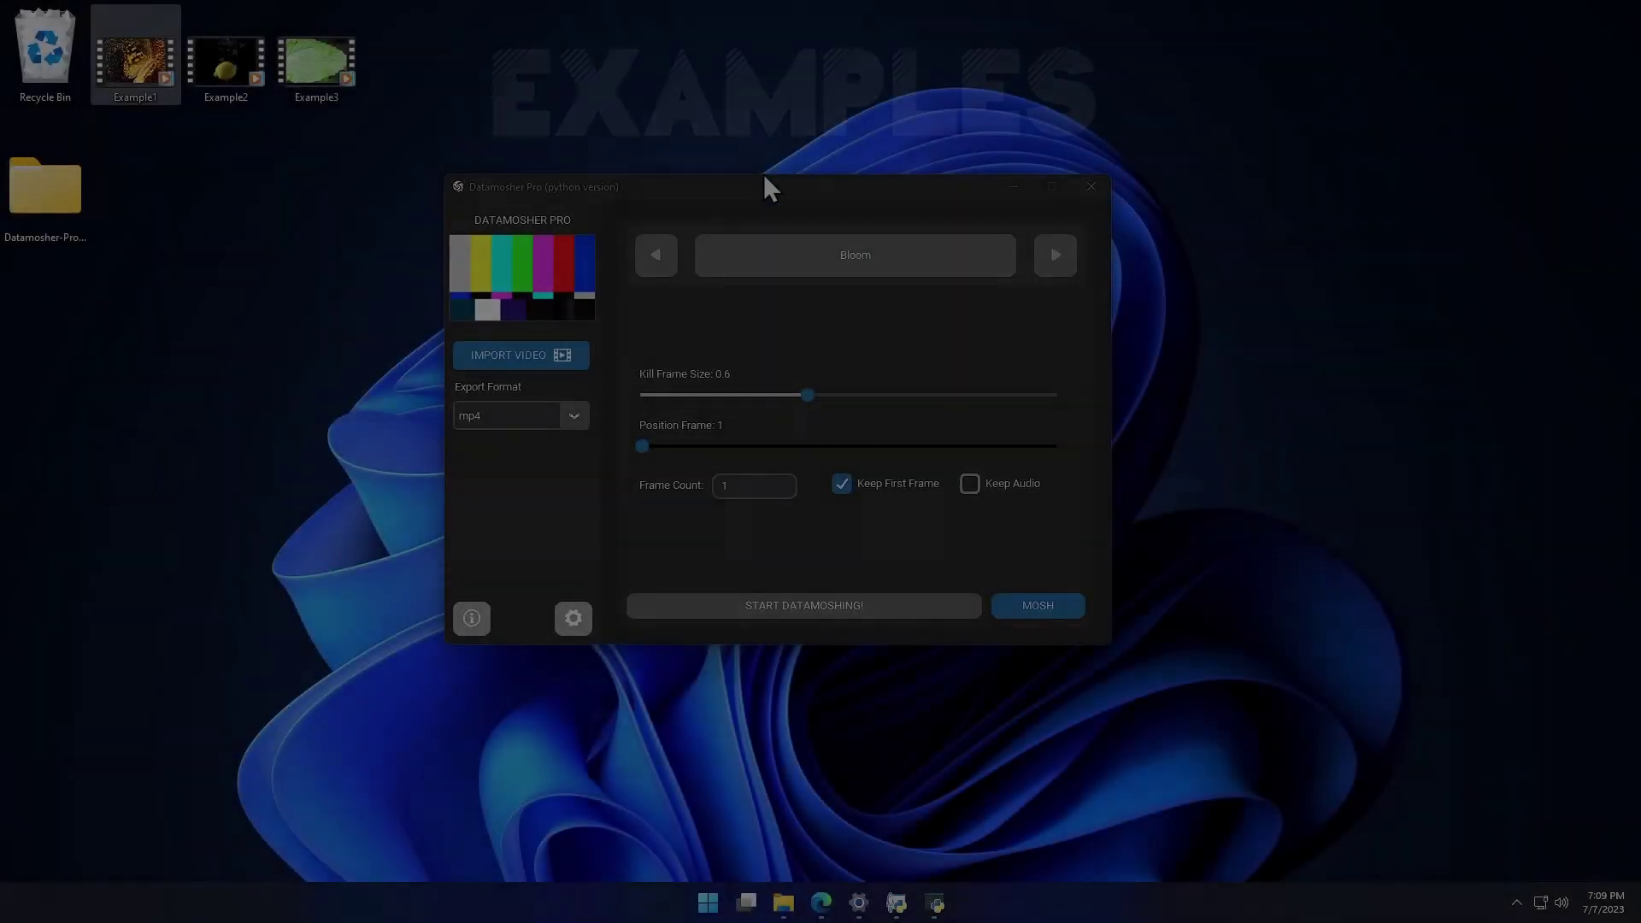
left_click_drag(765, 184, 774, 201)
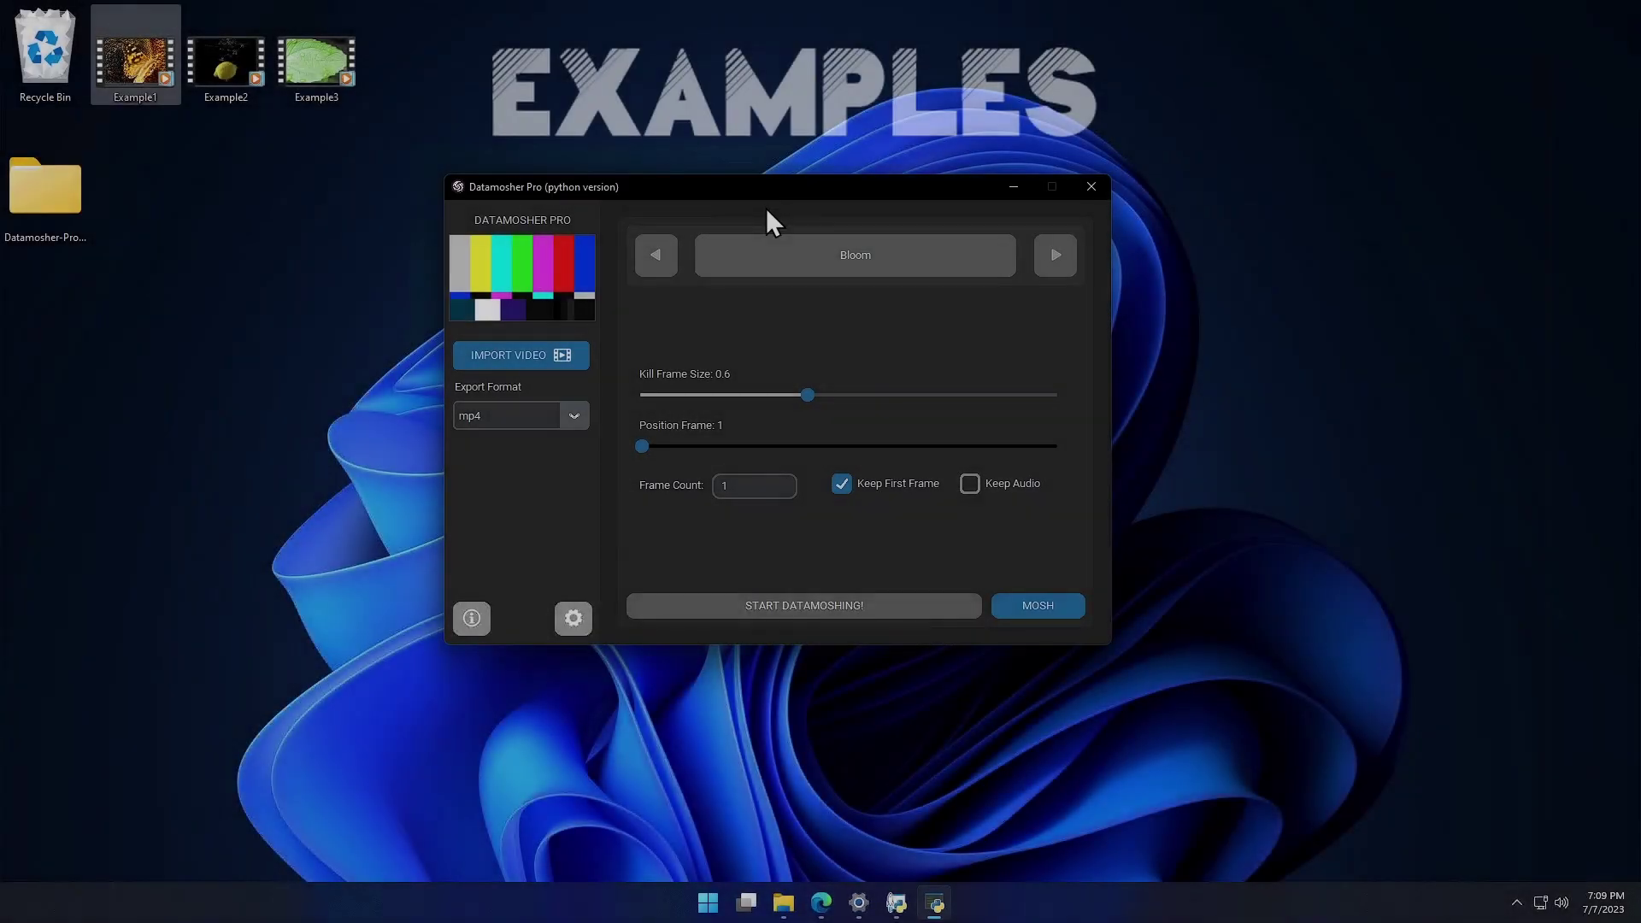
left_click(709, 139)
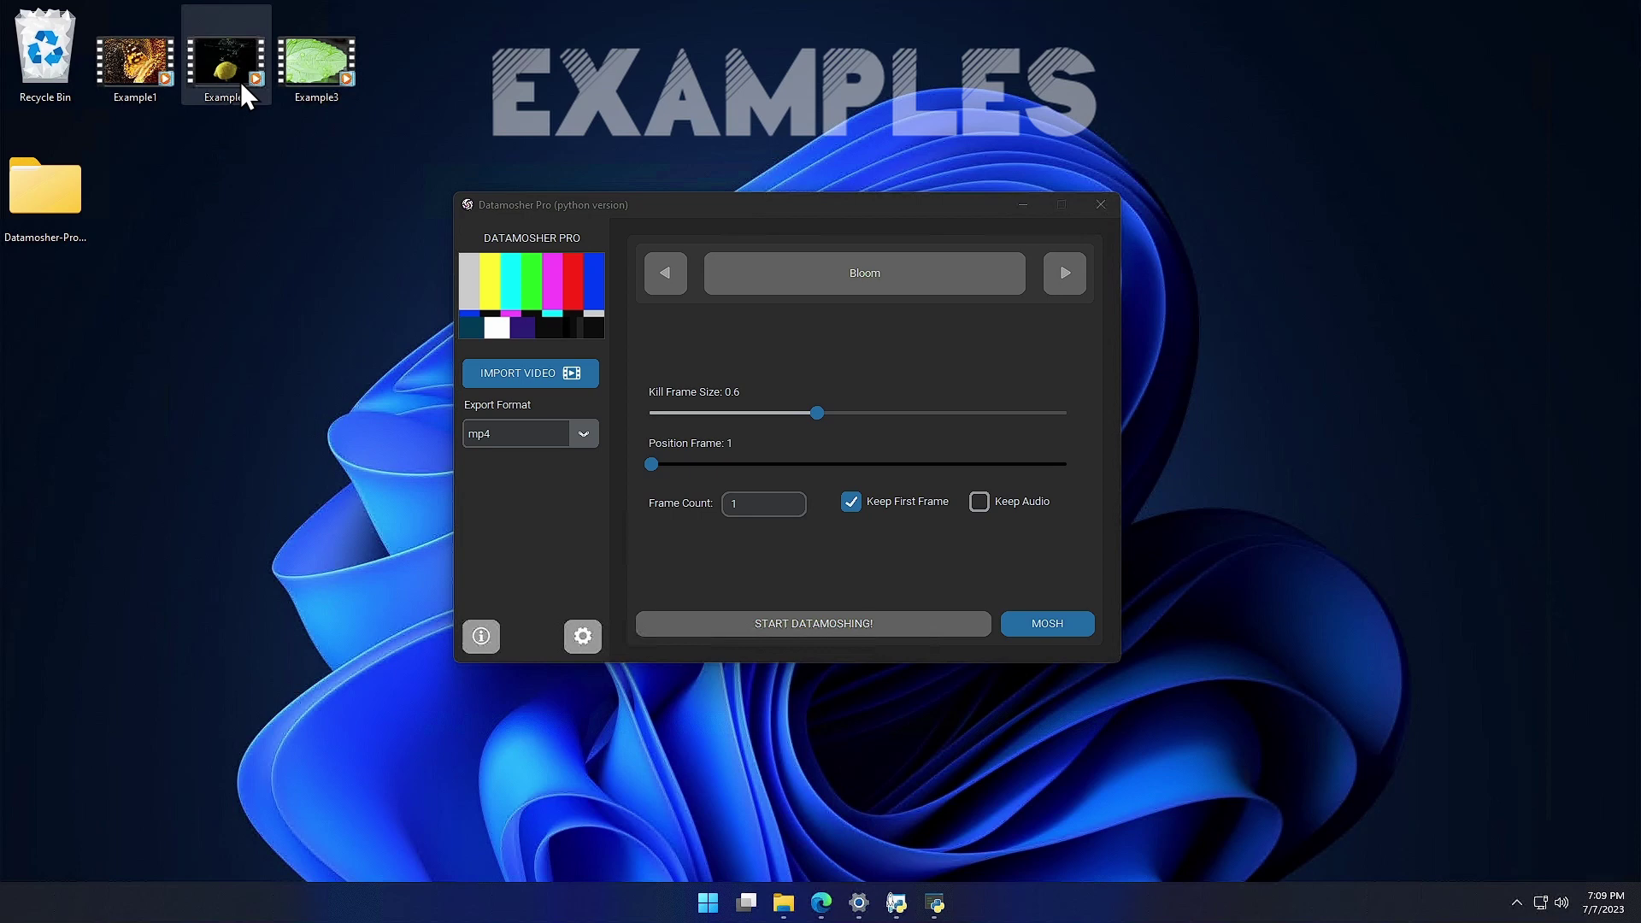
double_click(127, 84)
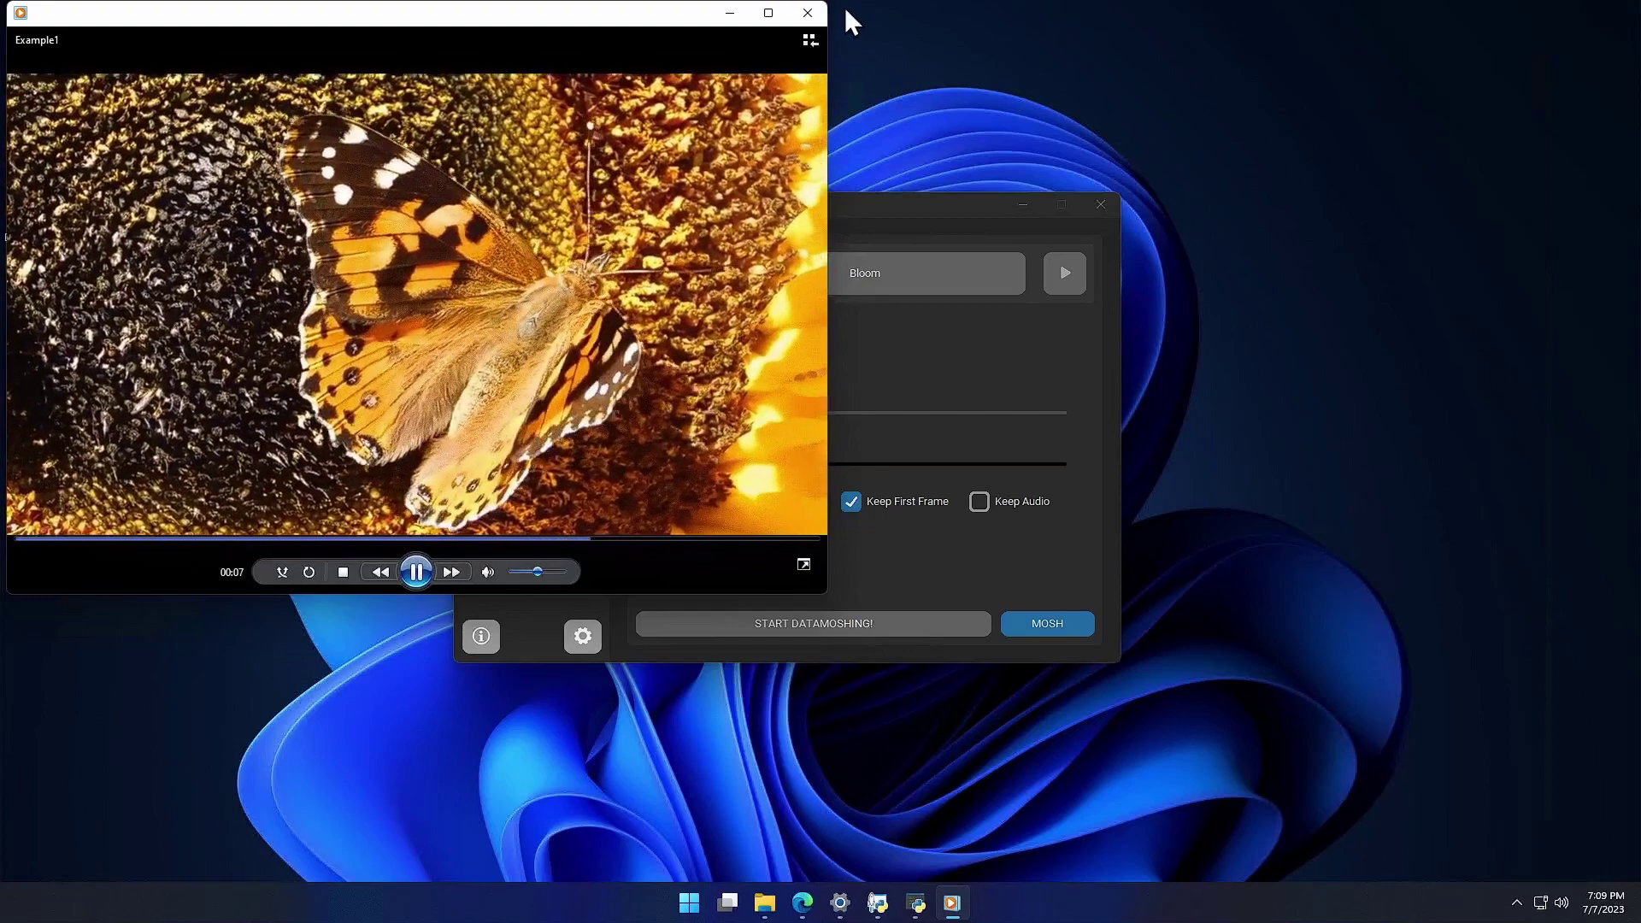
left_click(808, 13)
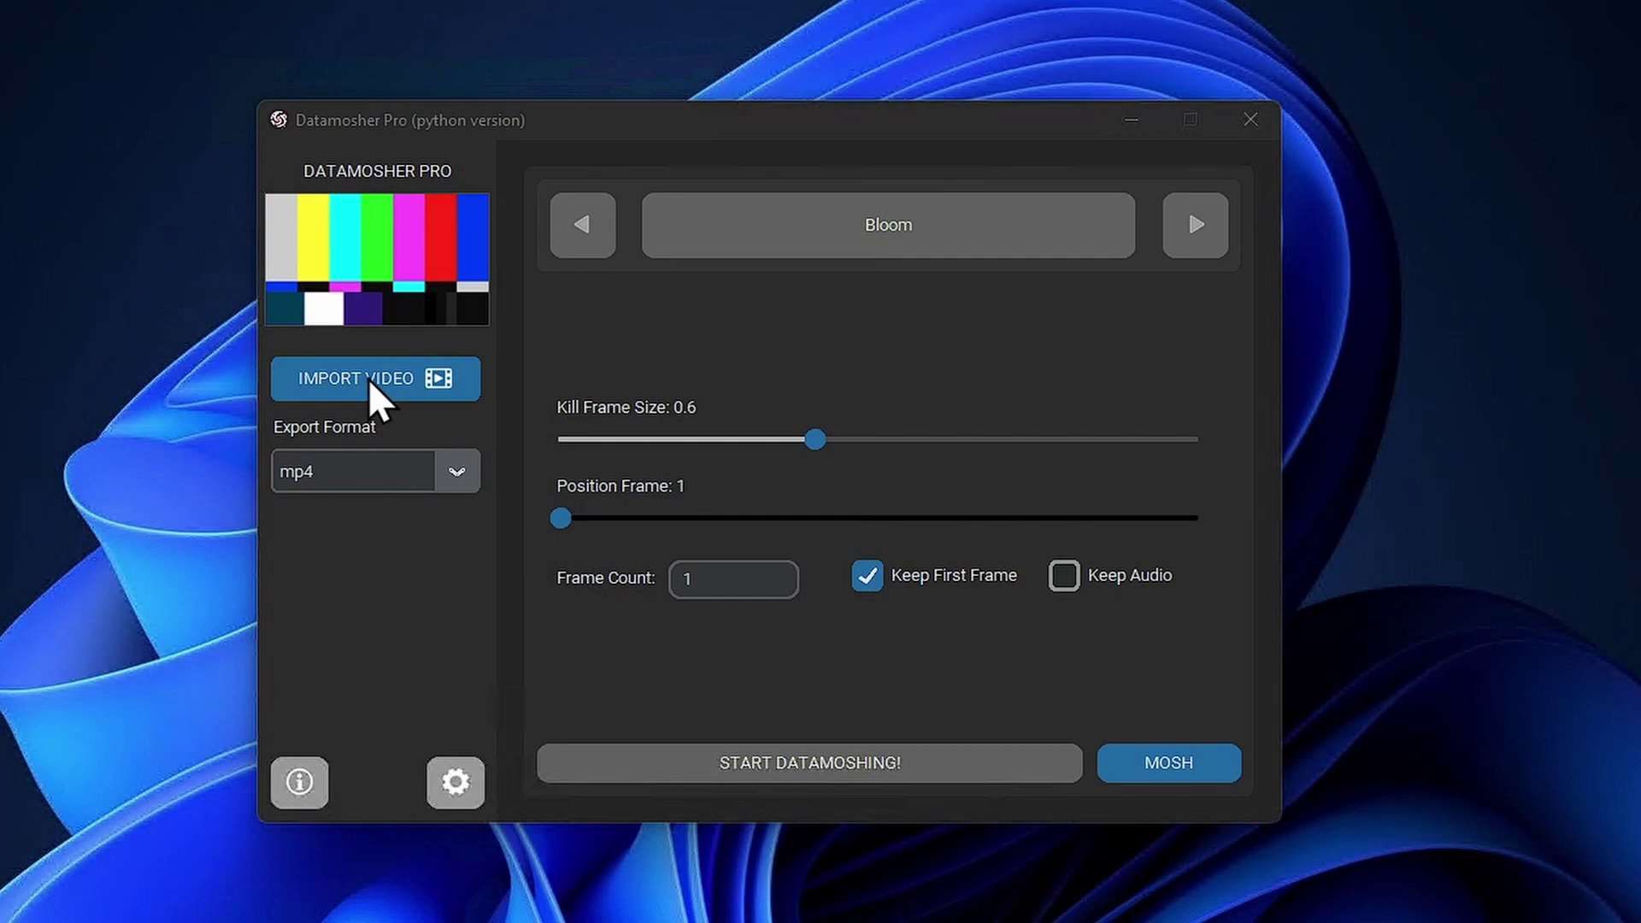
Step: Import Example1.mp4 from the Desktop through IMPORT VIDEO
left_click(369, 380)
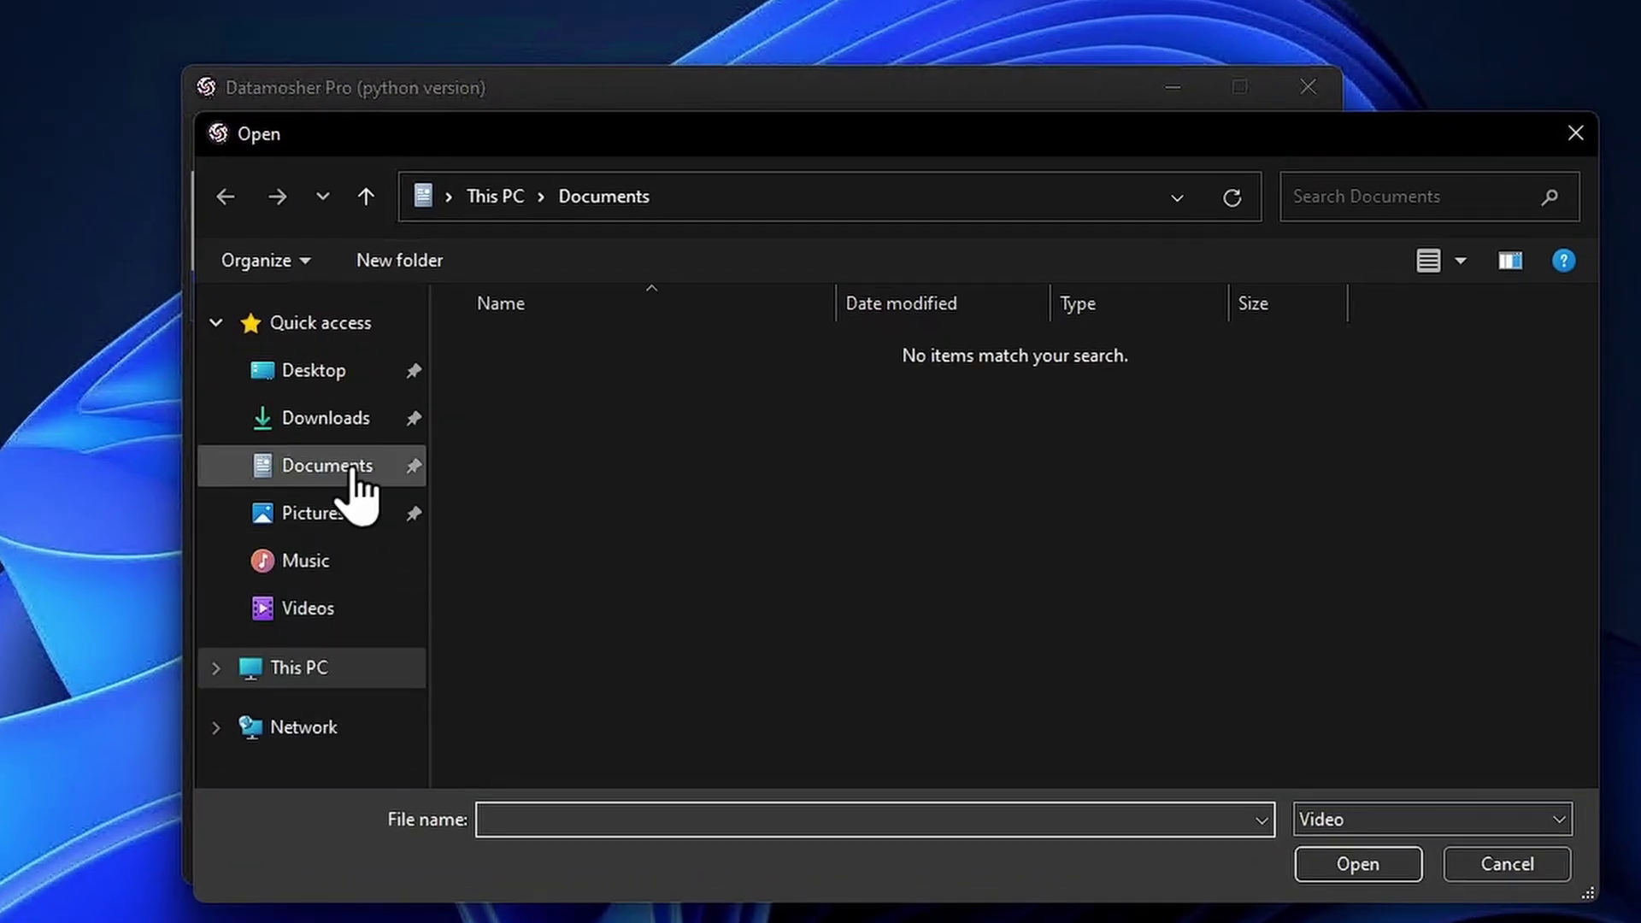
left_click(335, 390)
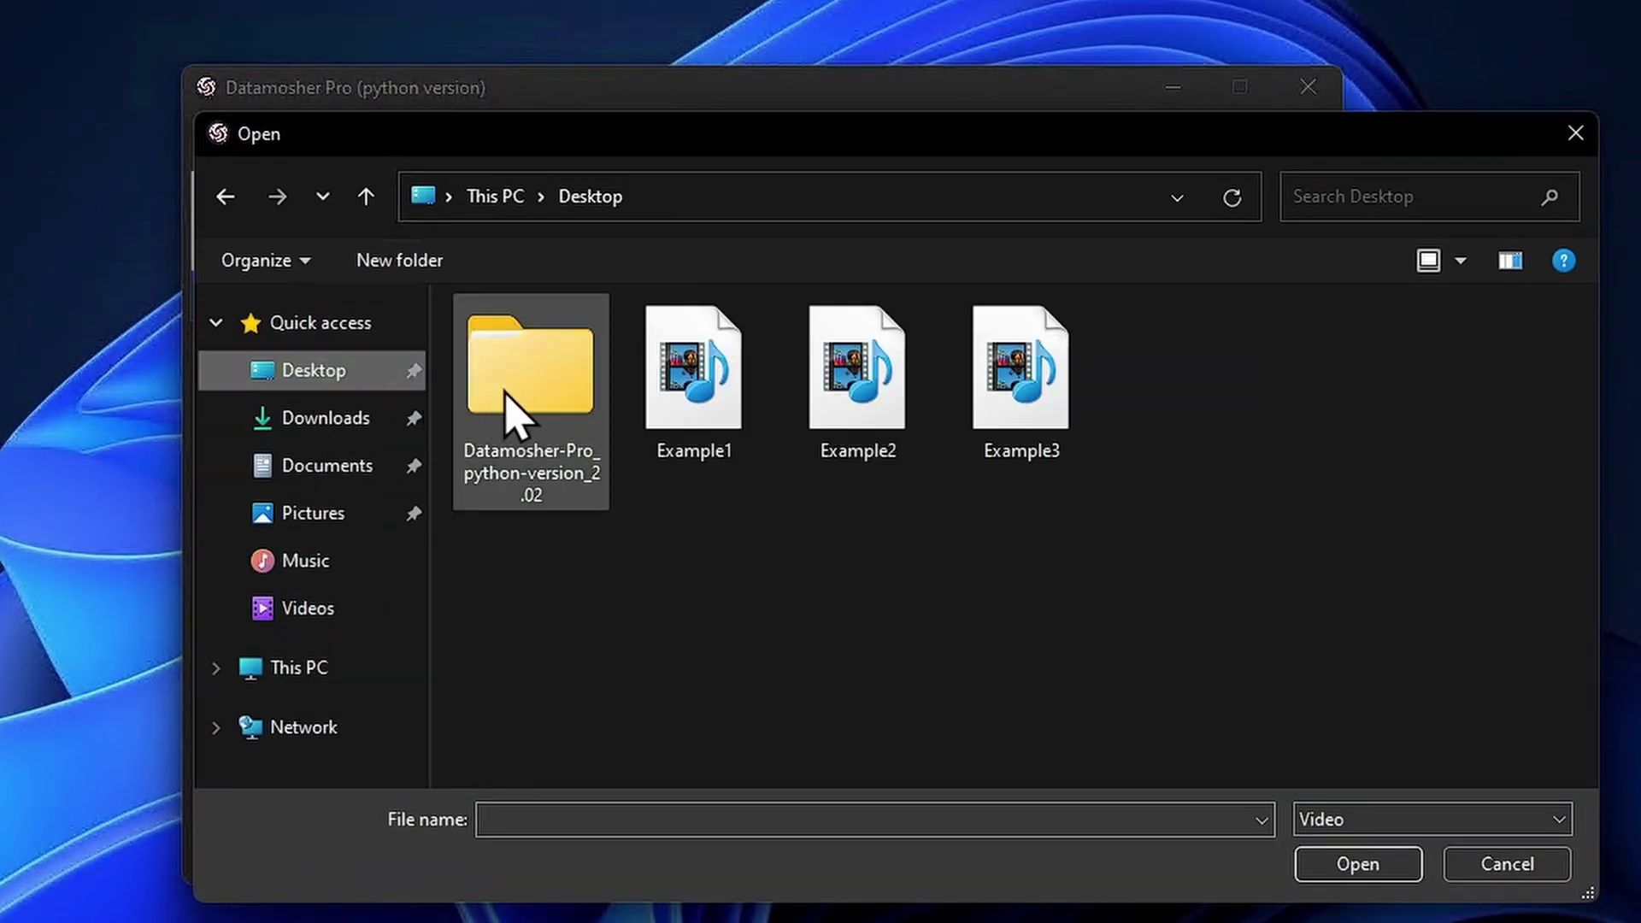
left_click(696, 410)
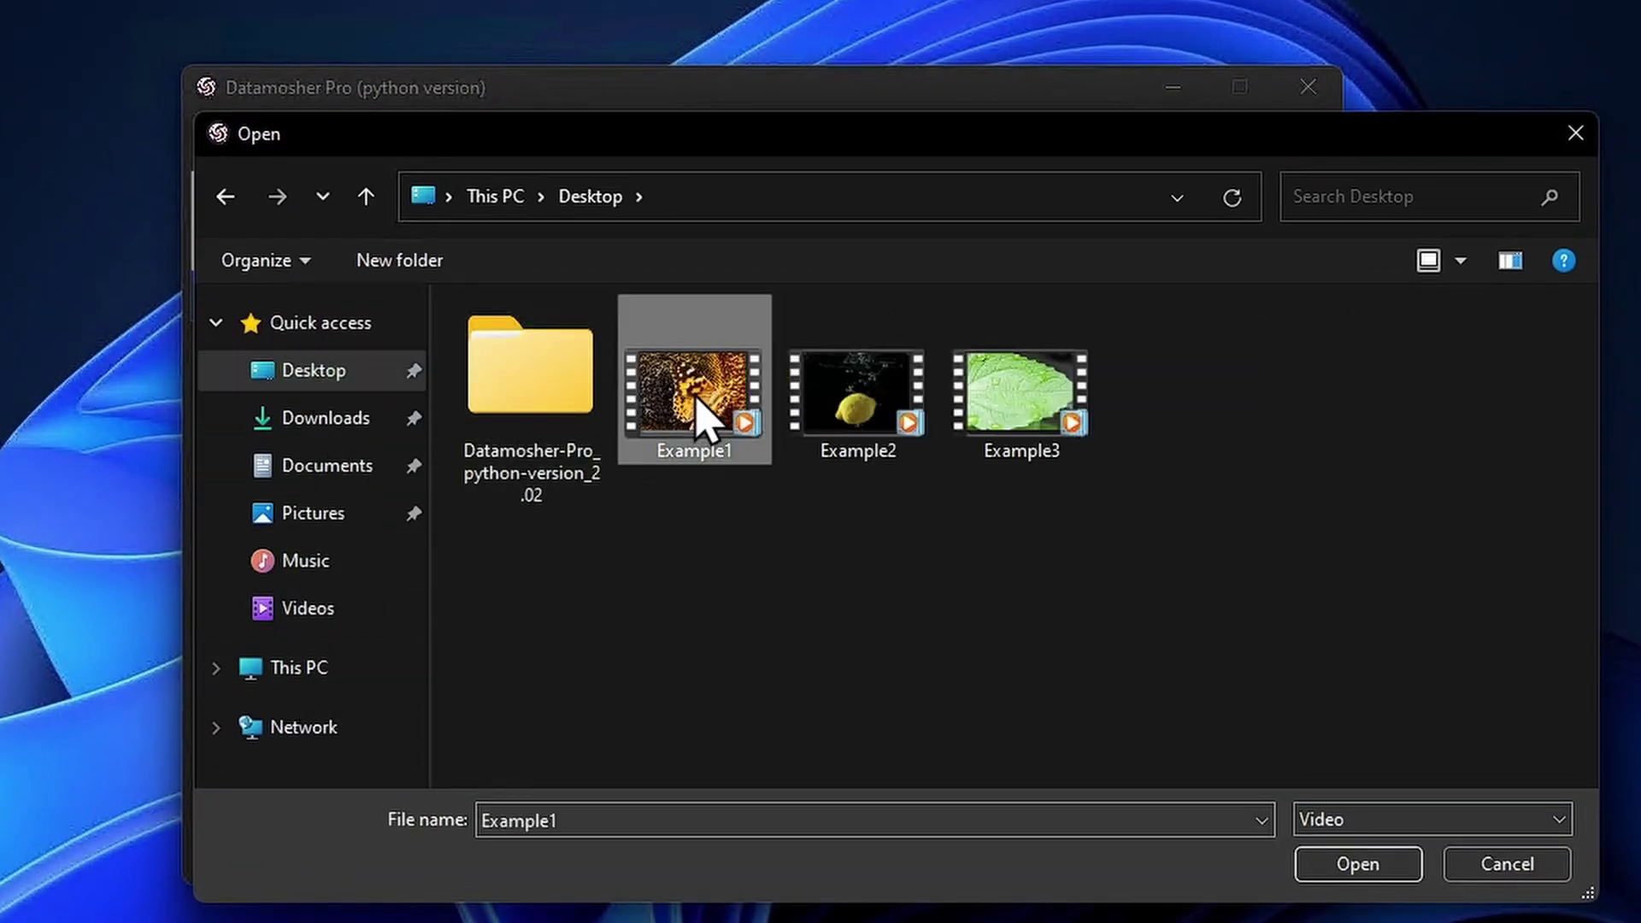
left_click(1356, 875)
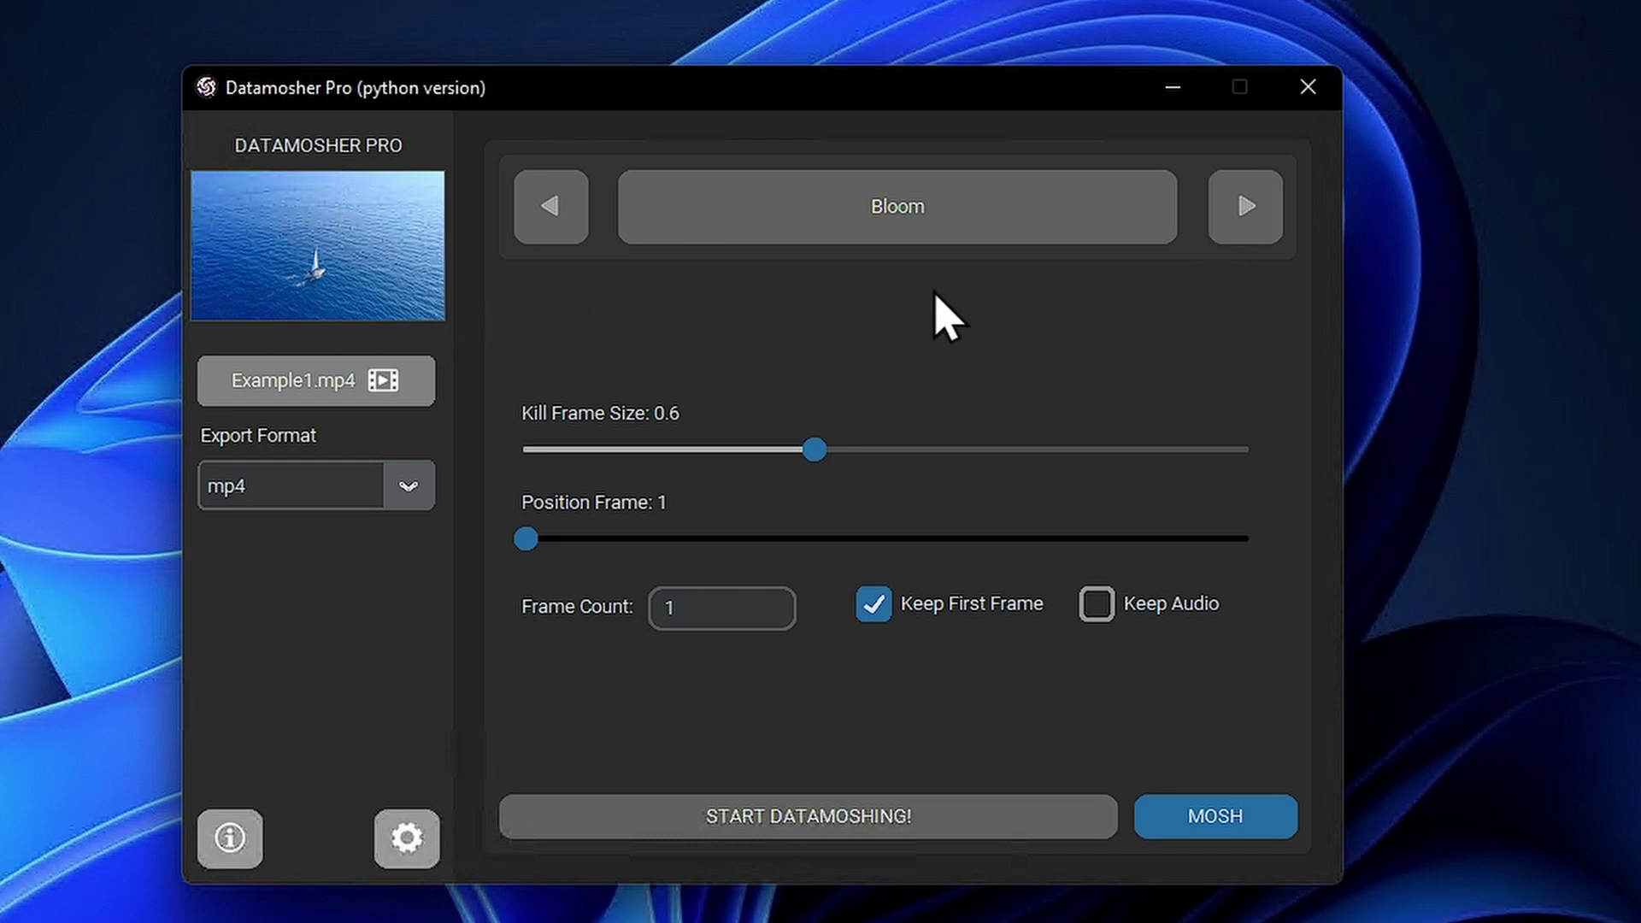
Step: Choose the Classic effect, set the segment to 3s–10s, and start moshing Example1
left_click(1231, 236)
left_click(1231, 237)
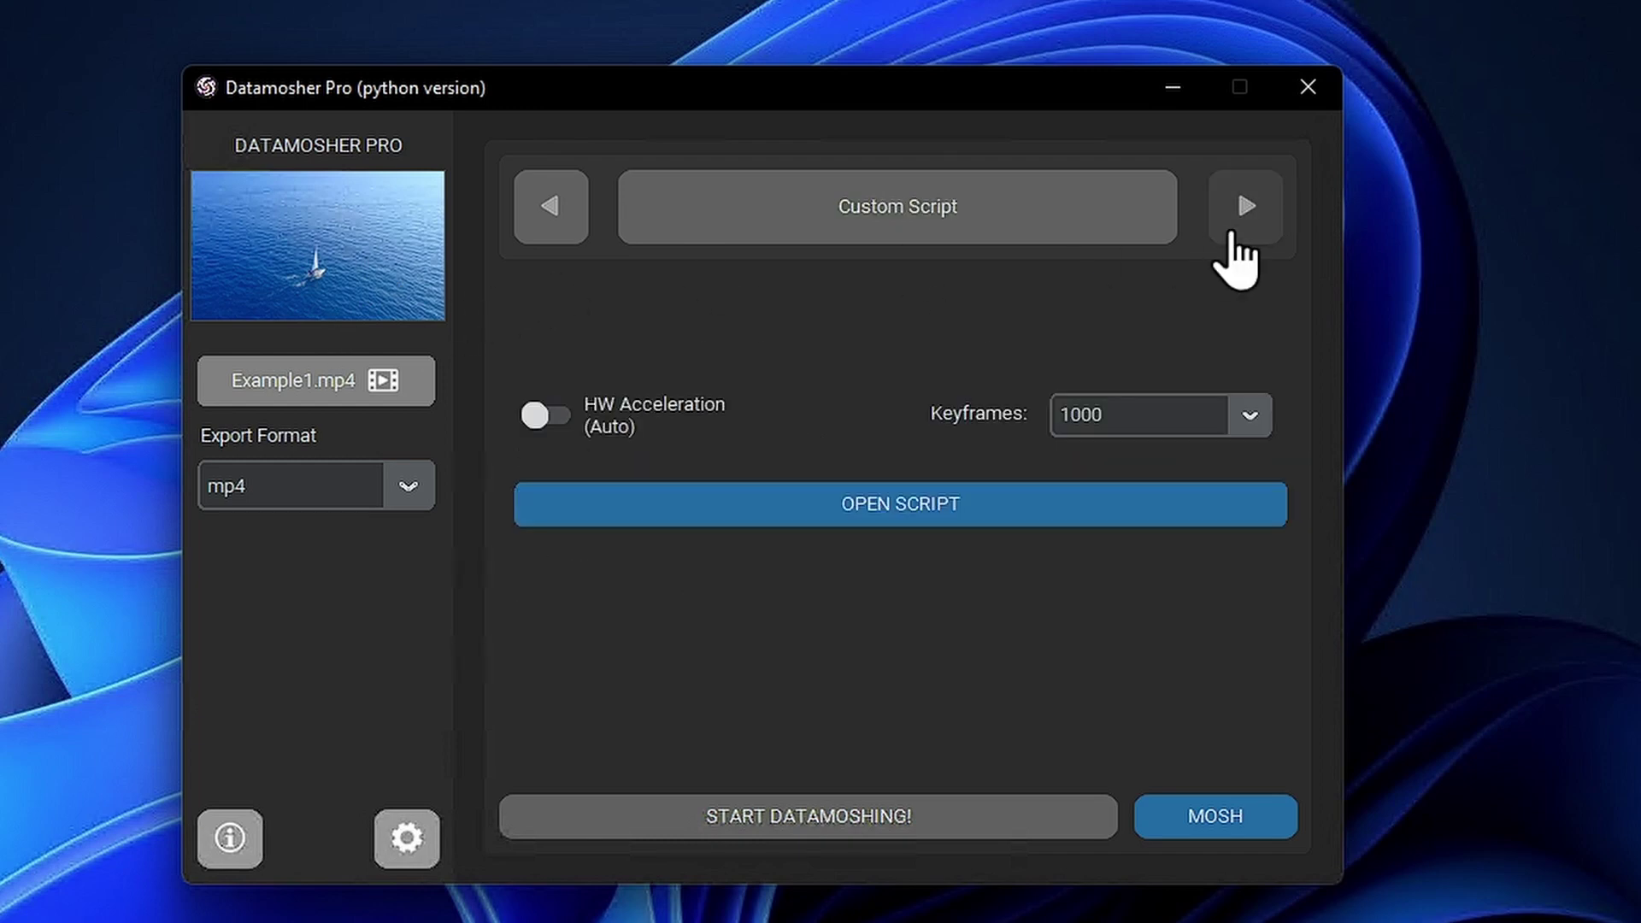
left_click(518, 230)
left_click_drag(534, 503, 730, 502)
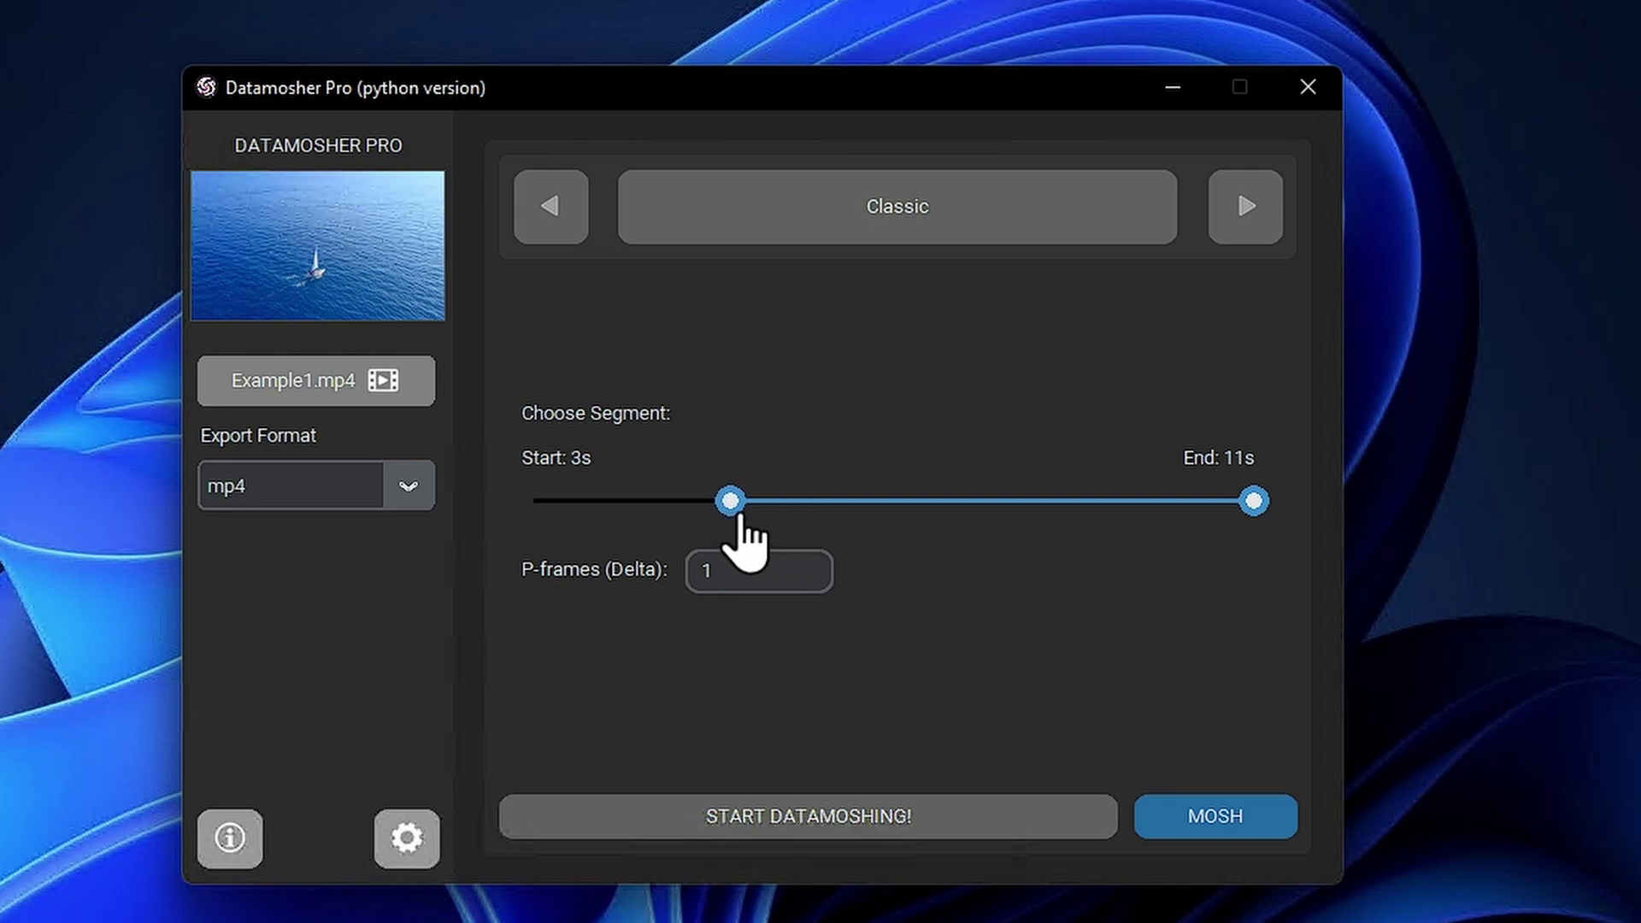
left_click_drag(1264, 506, 1183, 511)
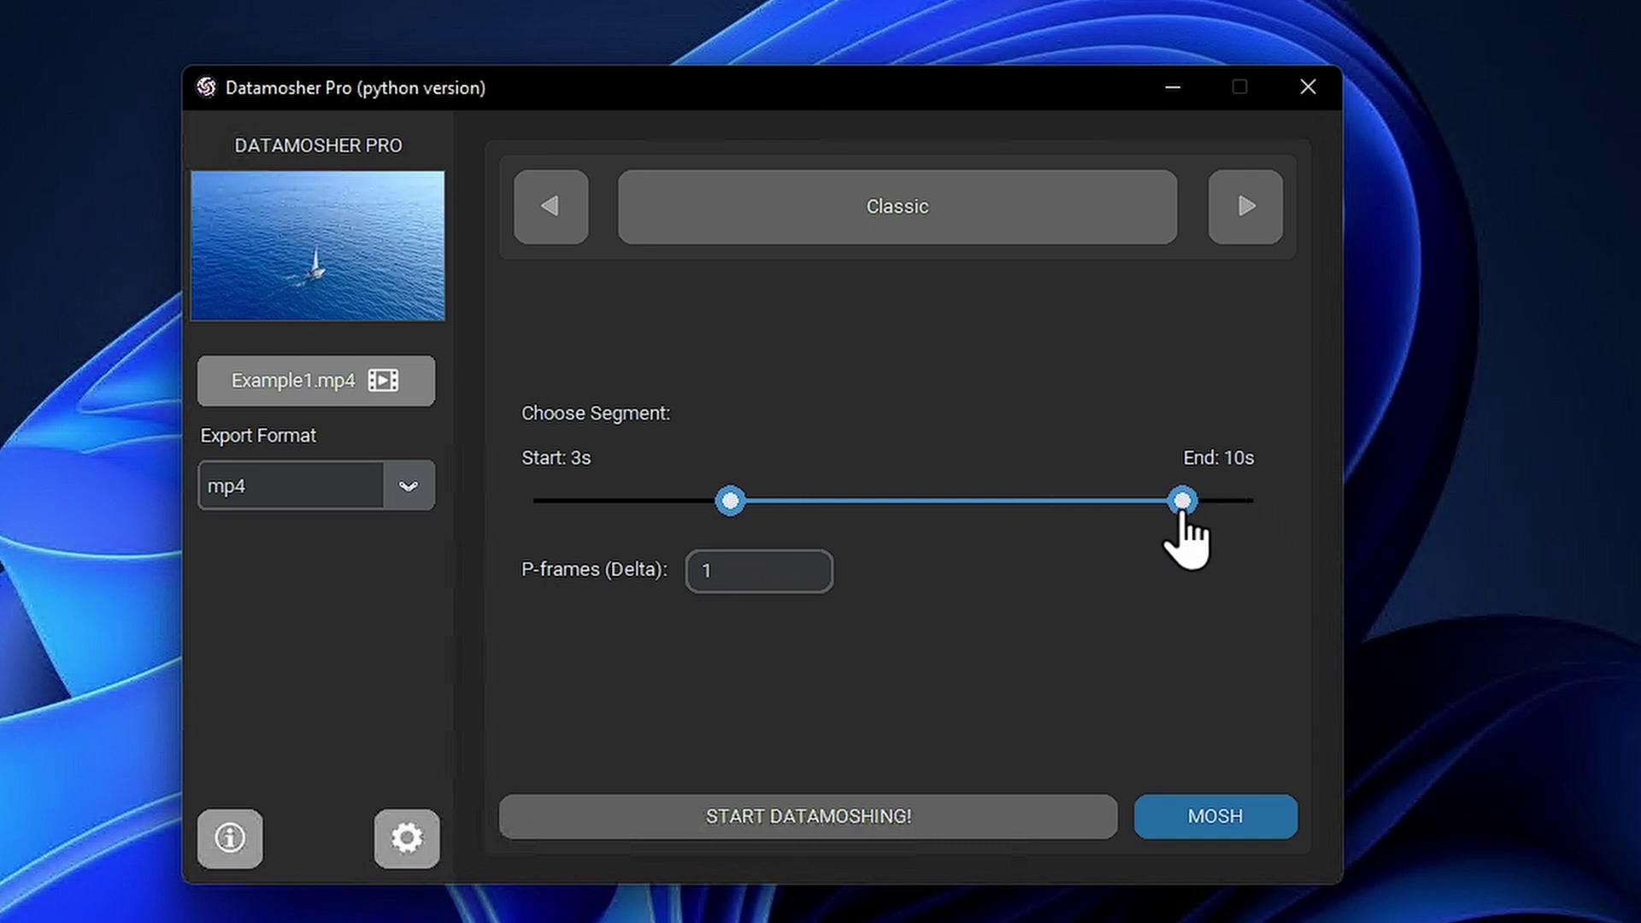
left_click(1191, 820)
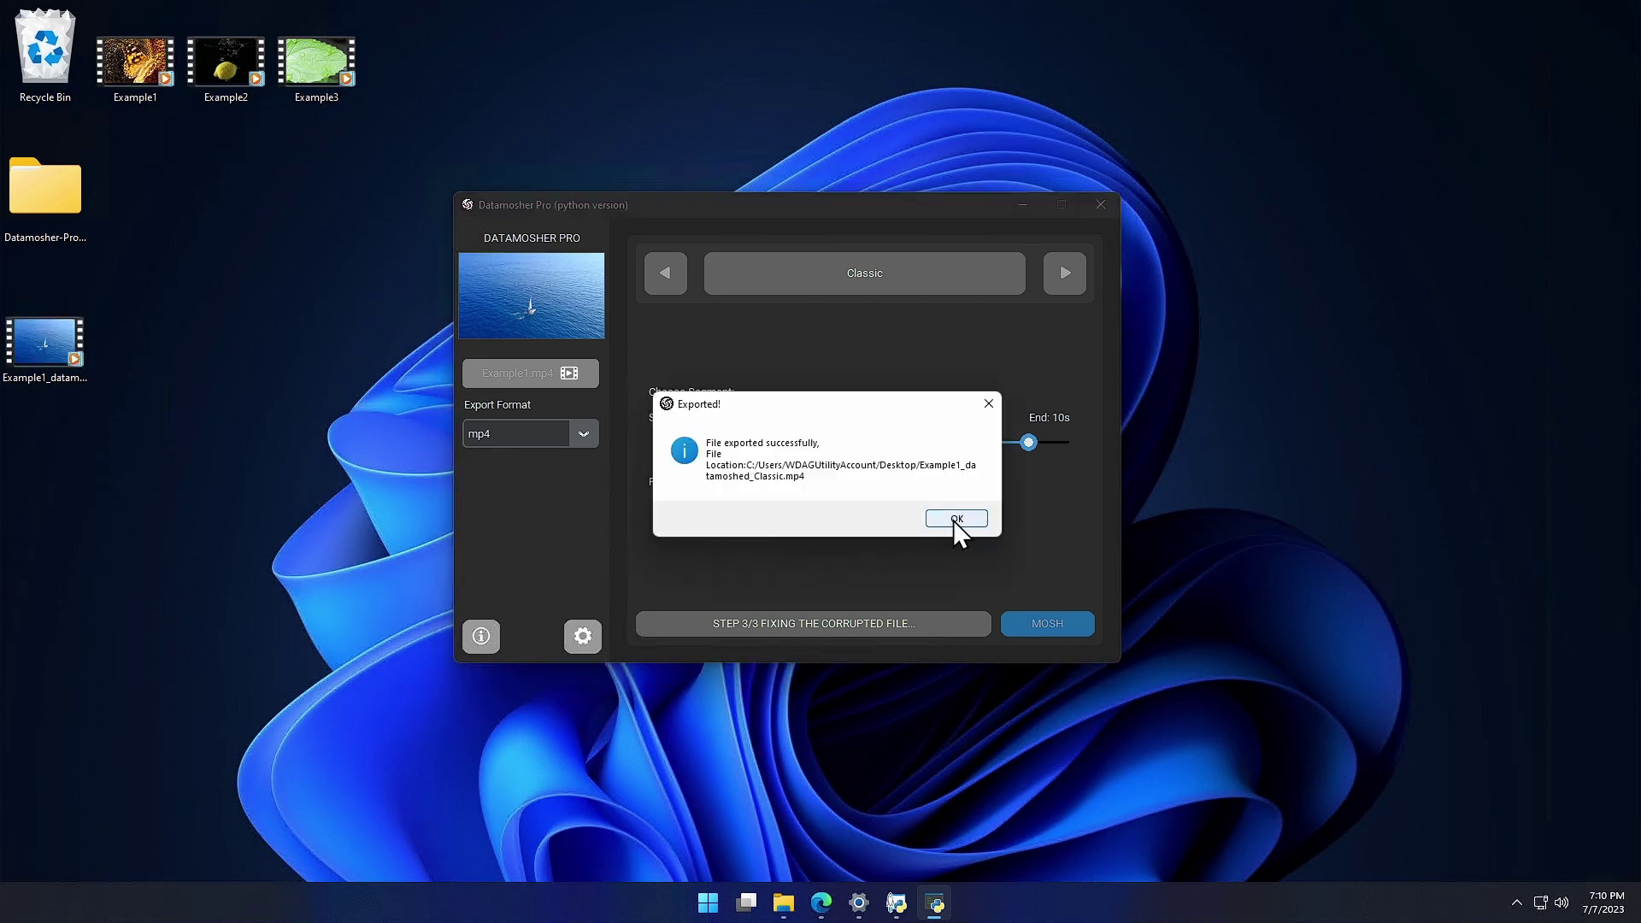
Step: Dismiss the export notice and play Example1_datamoshed_Classic from the desktop
left_click(956, 519)
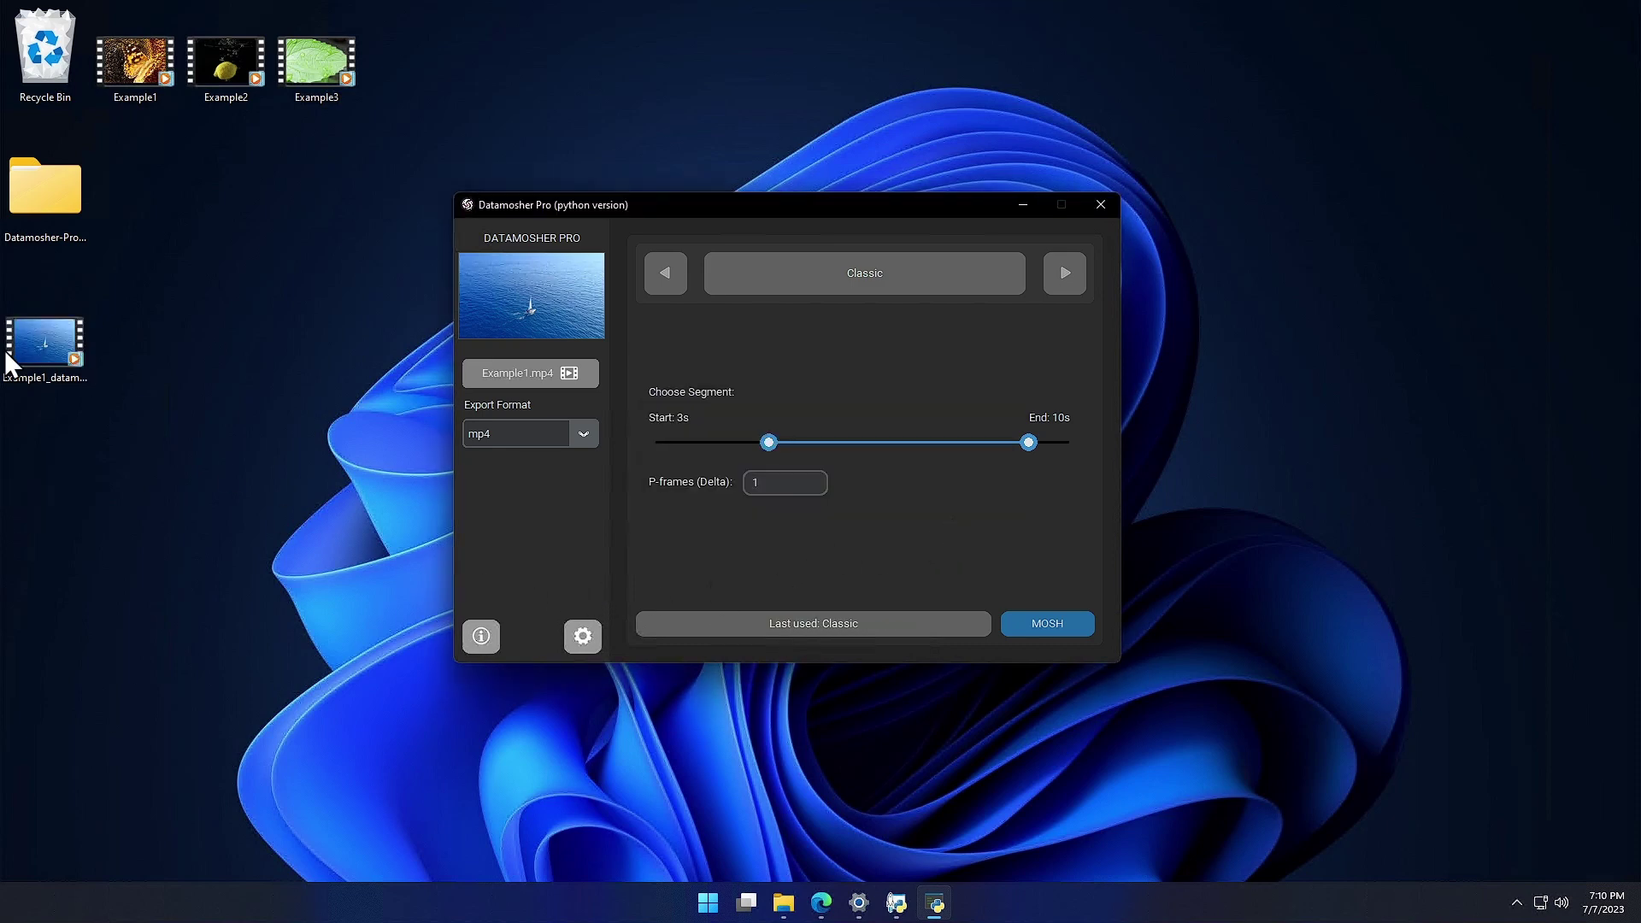
left_click(41, 342)
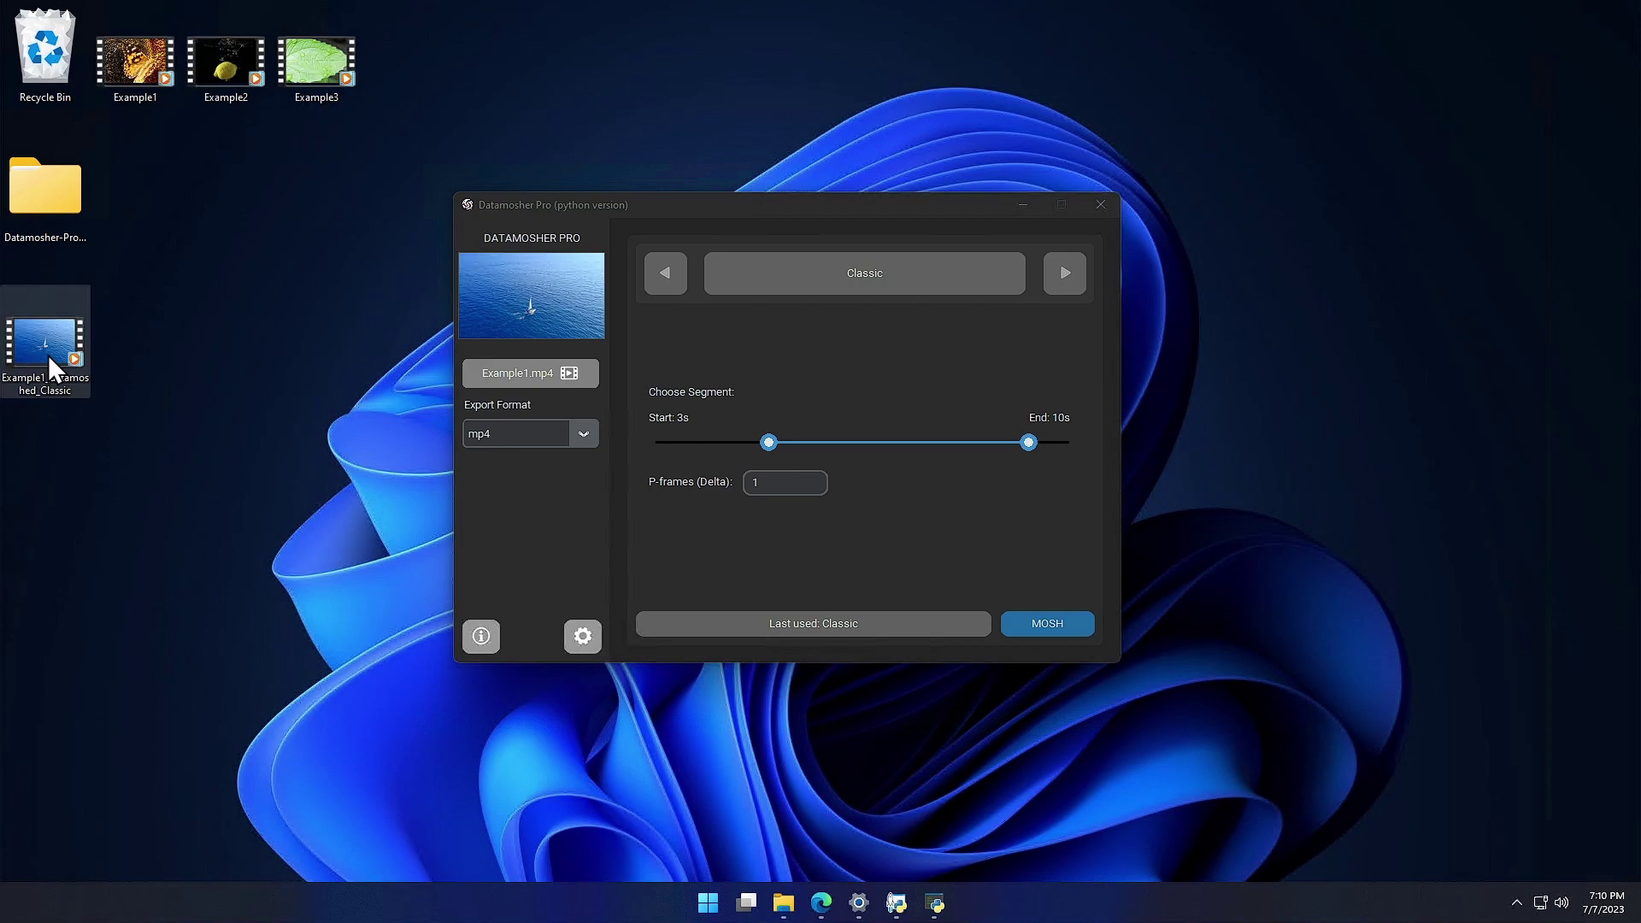
double_click(48, 355)
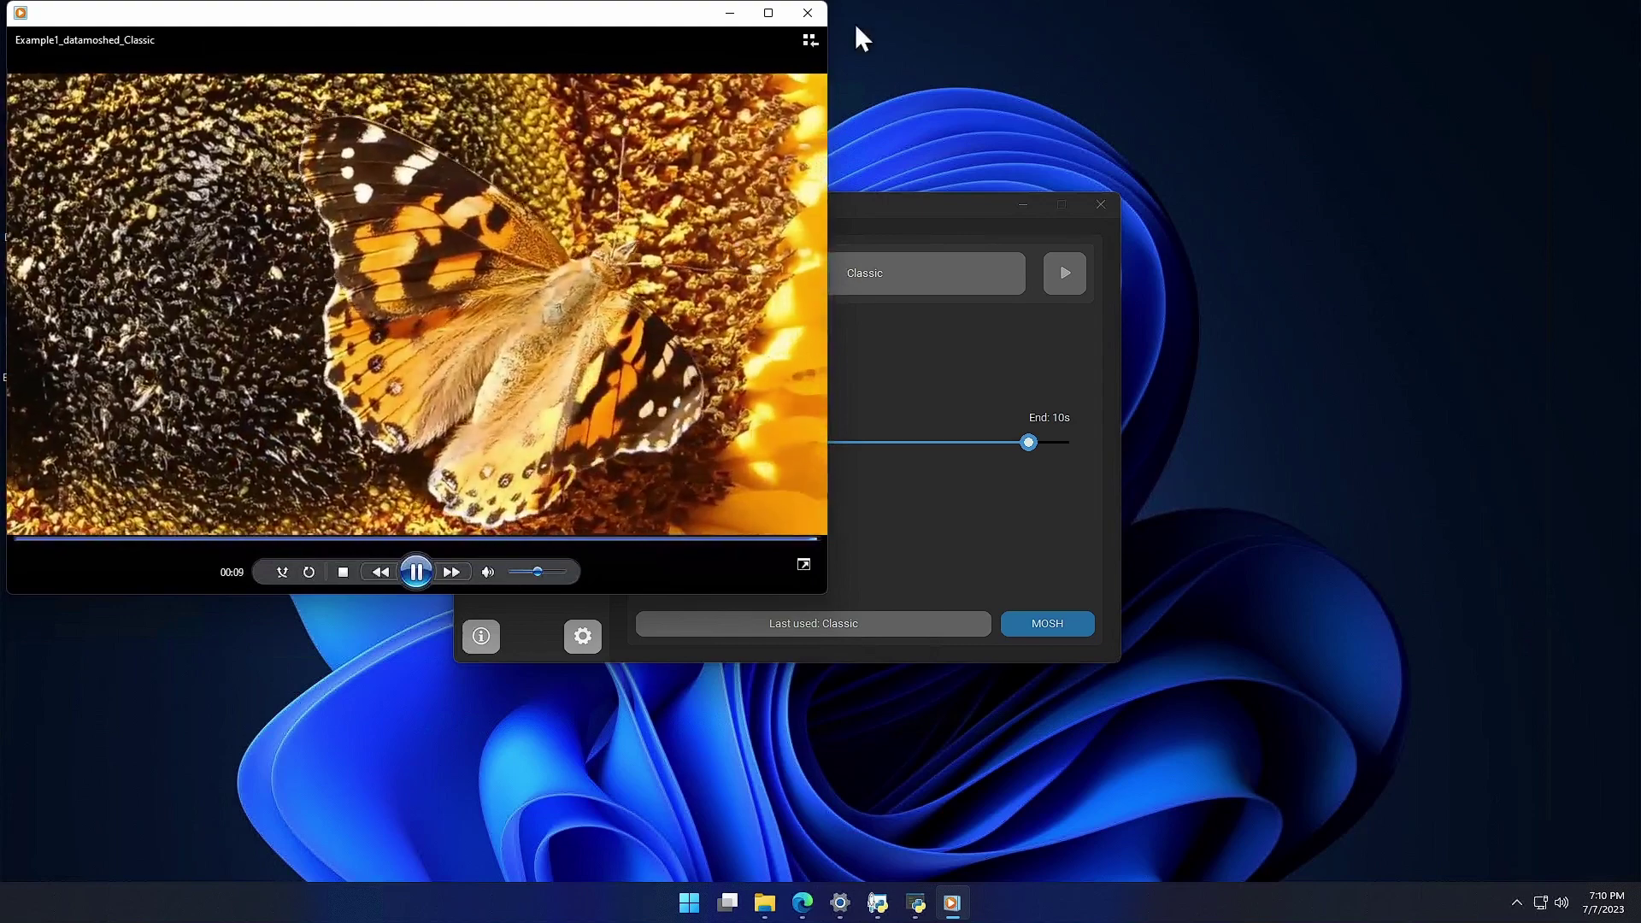
Step: Close the player and cycle through the effects to Water Bloom
left_click(810, 13)
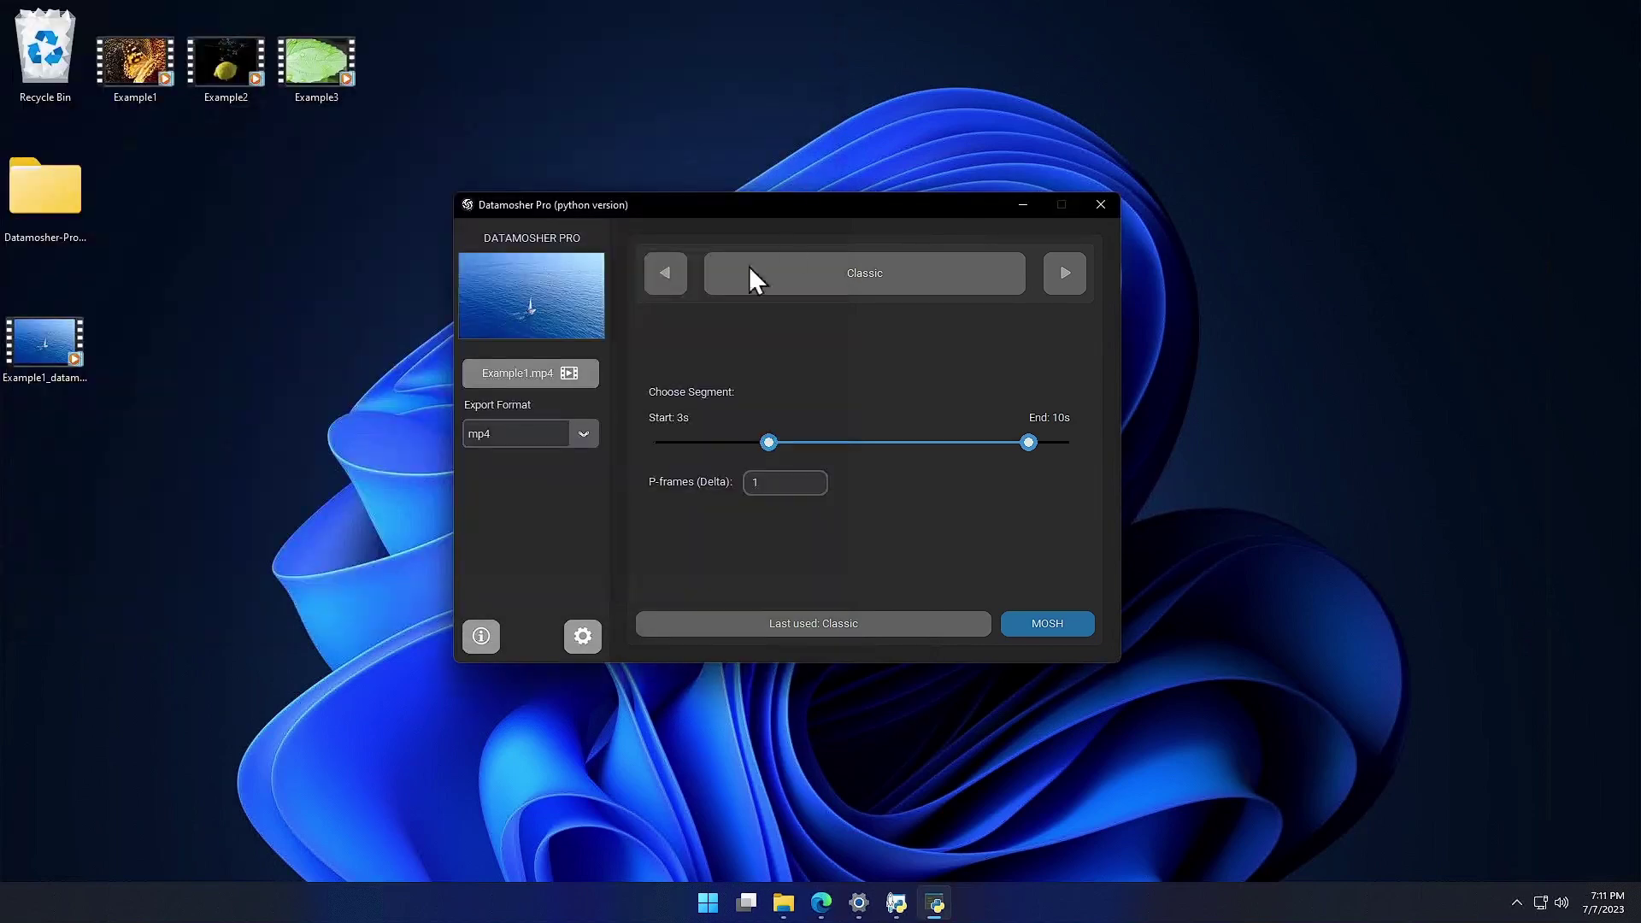
left_click(1057, 281)
left_click(1071, 279)
left_click(1072, 278)
left_click(1075, 276)
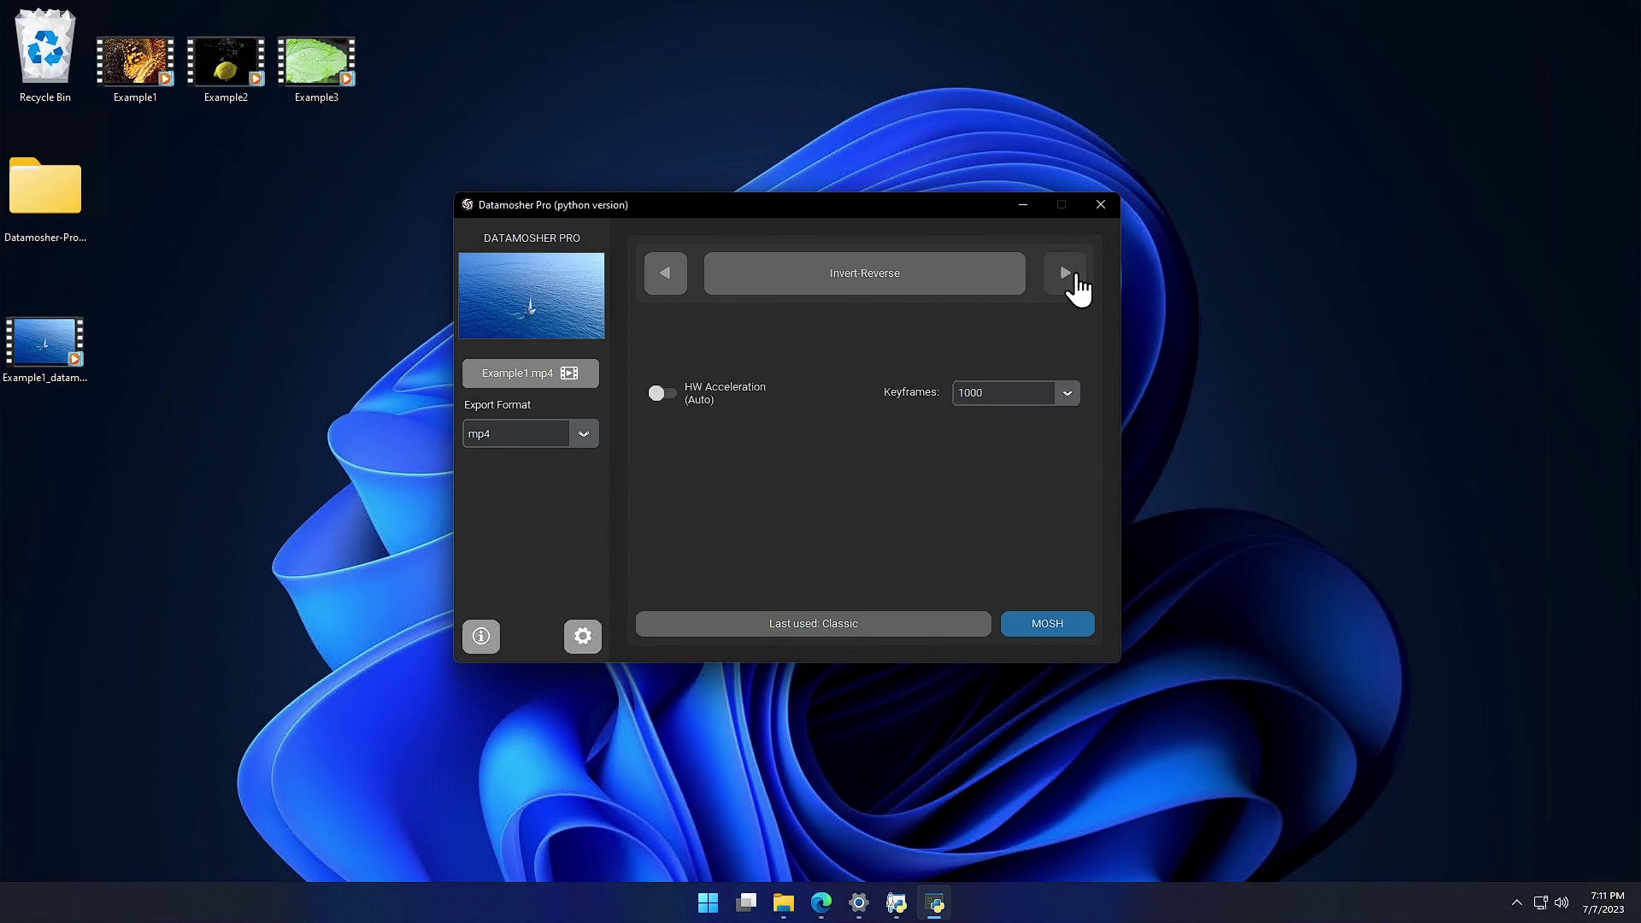
left_click(1075, 276)
left_click(1075, 276)
left_click(1075, 276)
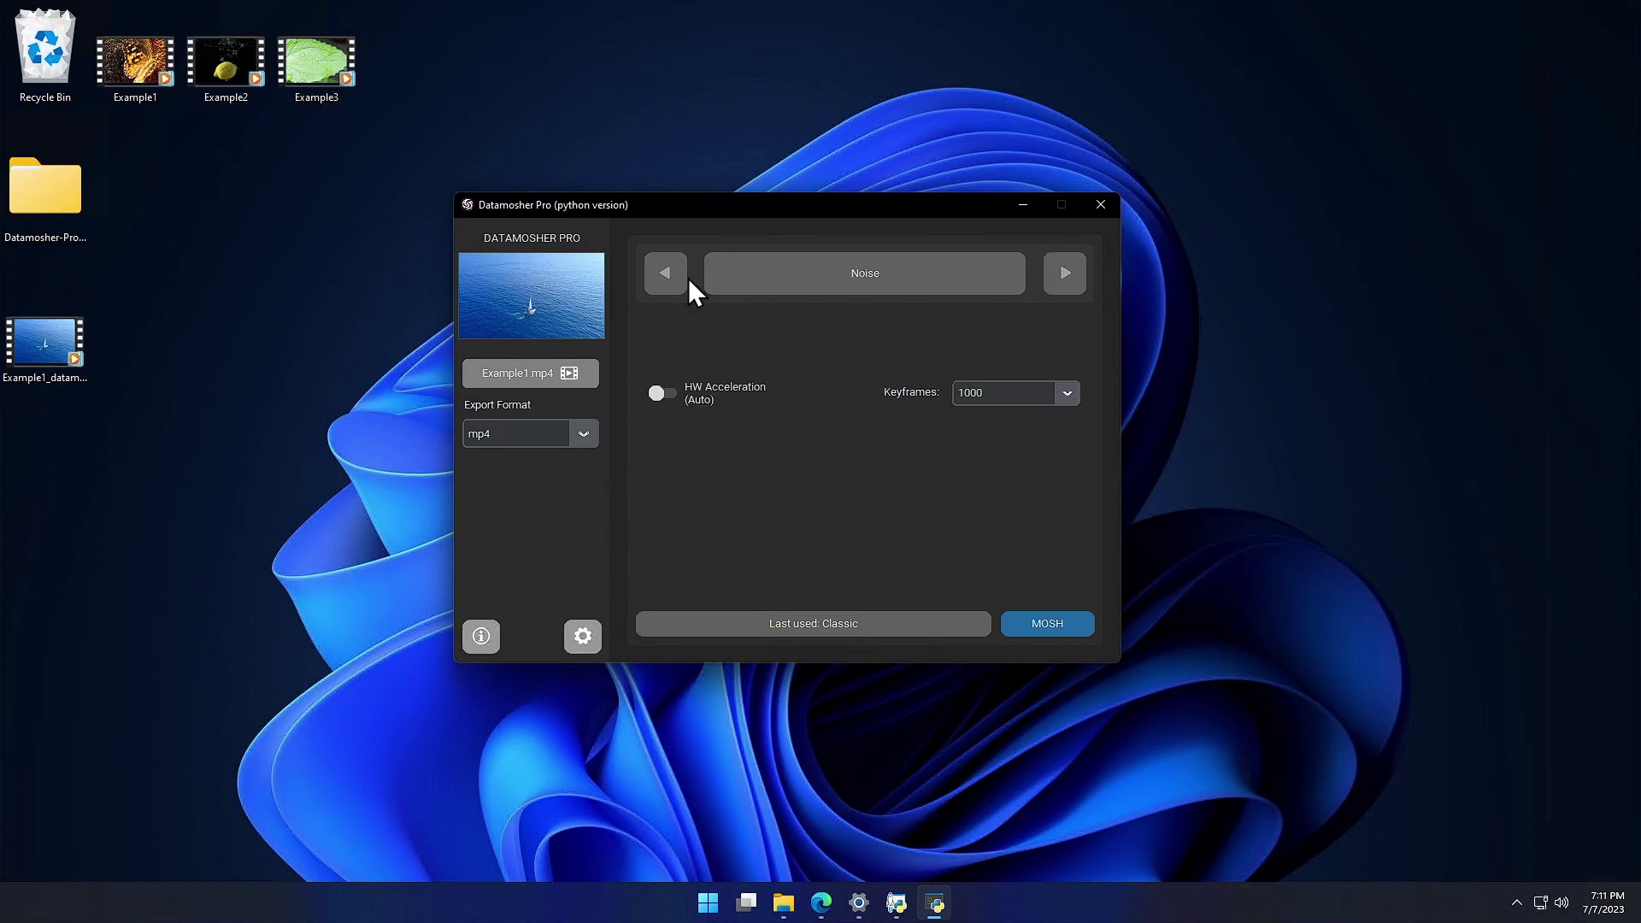
left_click(665, 274)
left_click(665, 274)
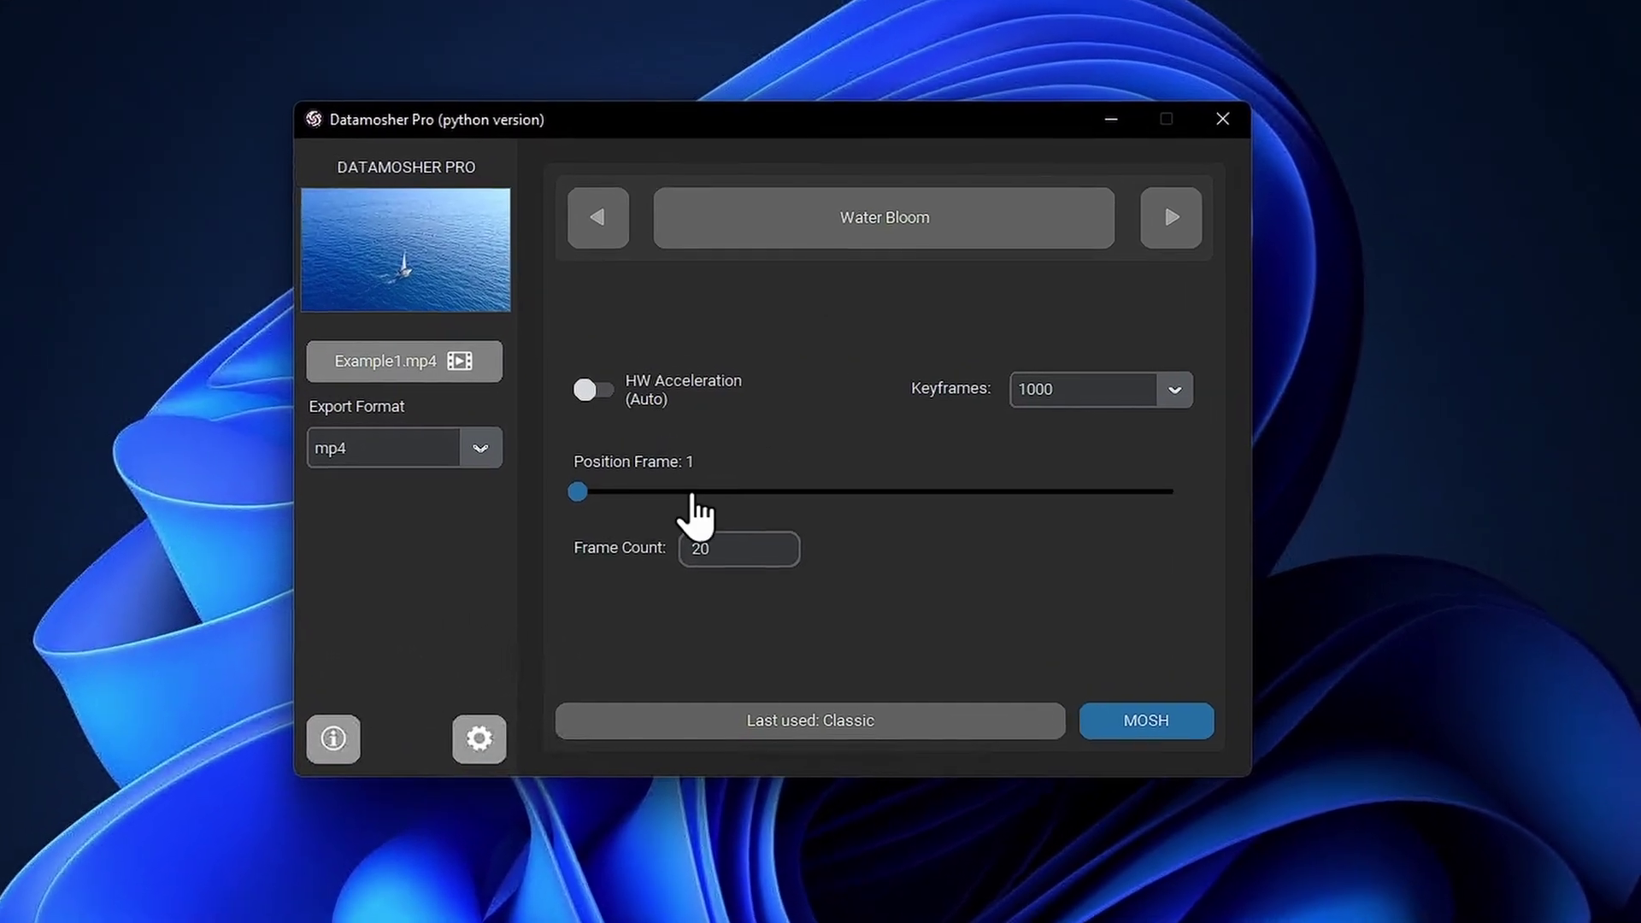
Step: Set position frame 193 and frame count 100, run the mosh, and dismiss the export notice
left_click_drag(692, 495, 940, 494)
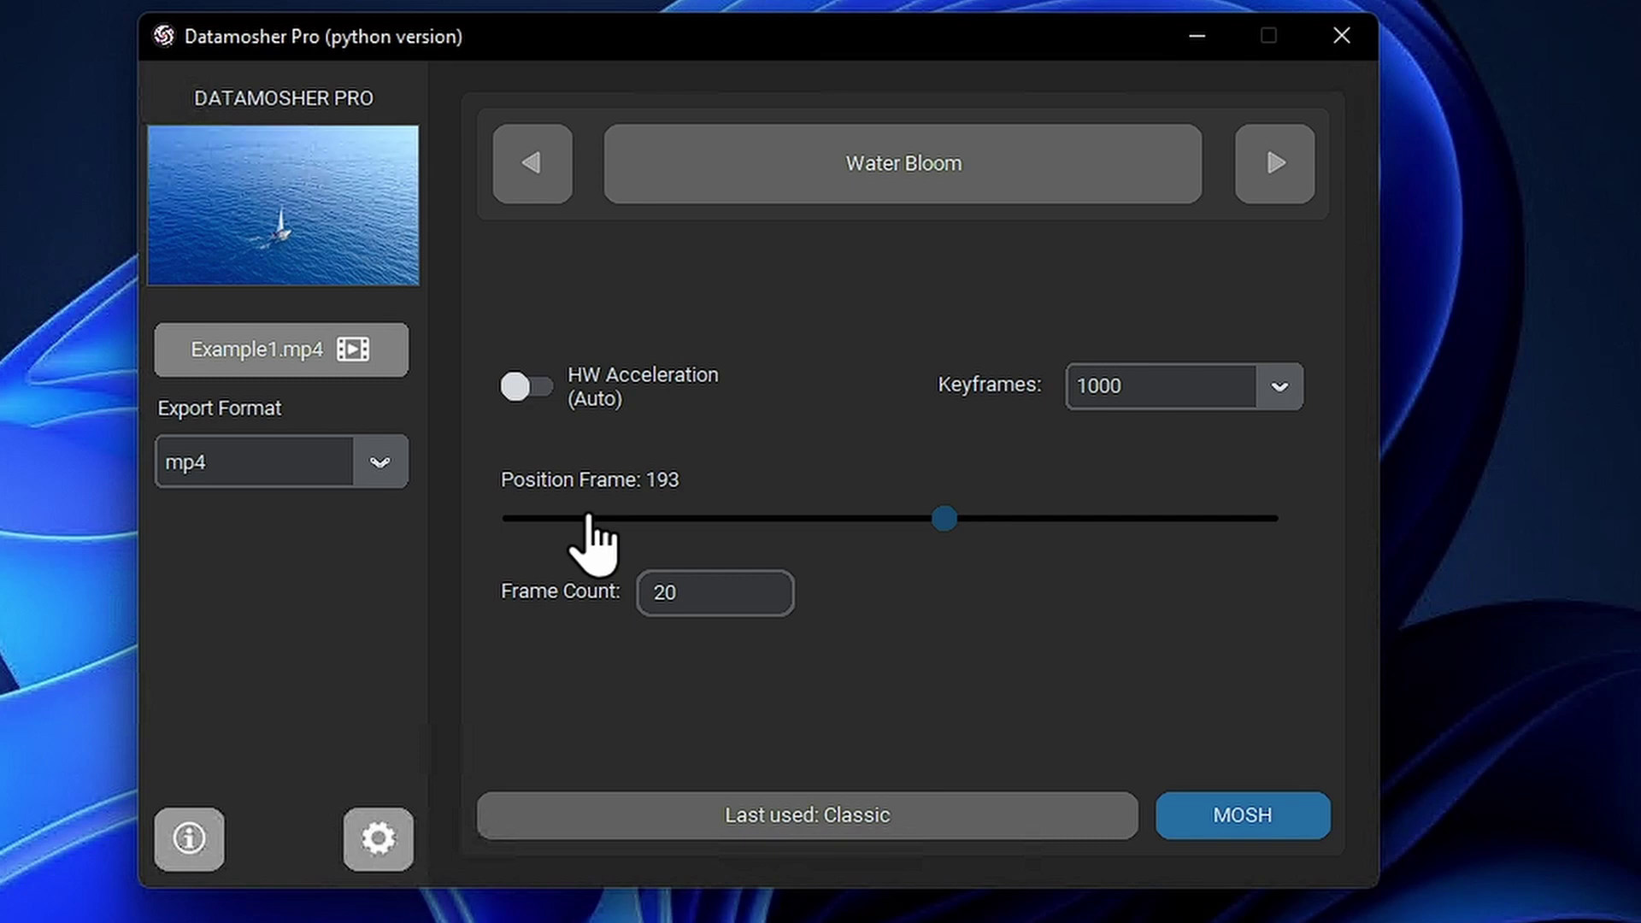
left_click(744, 589)
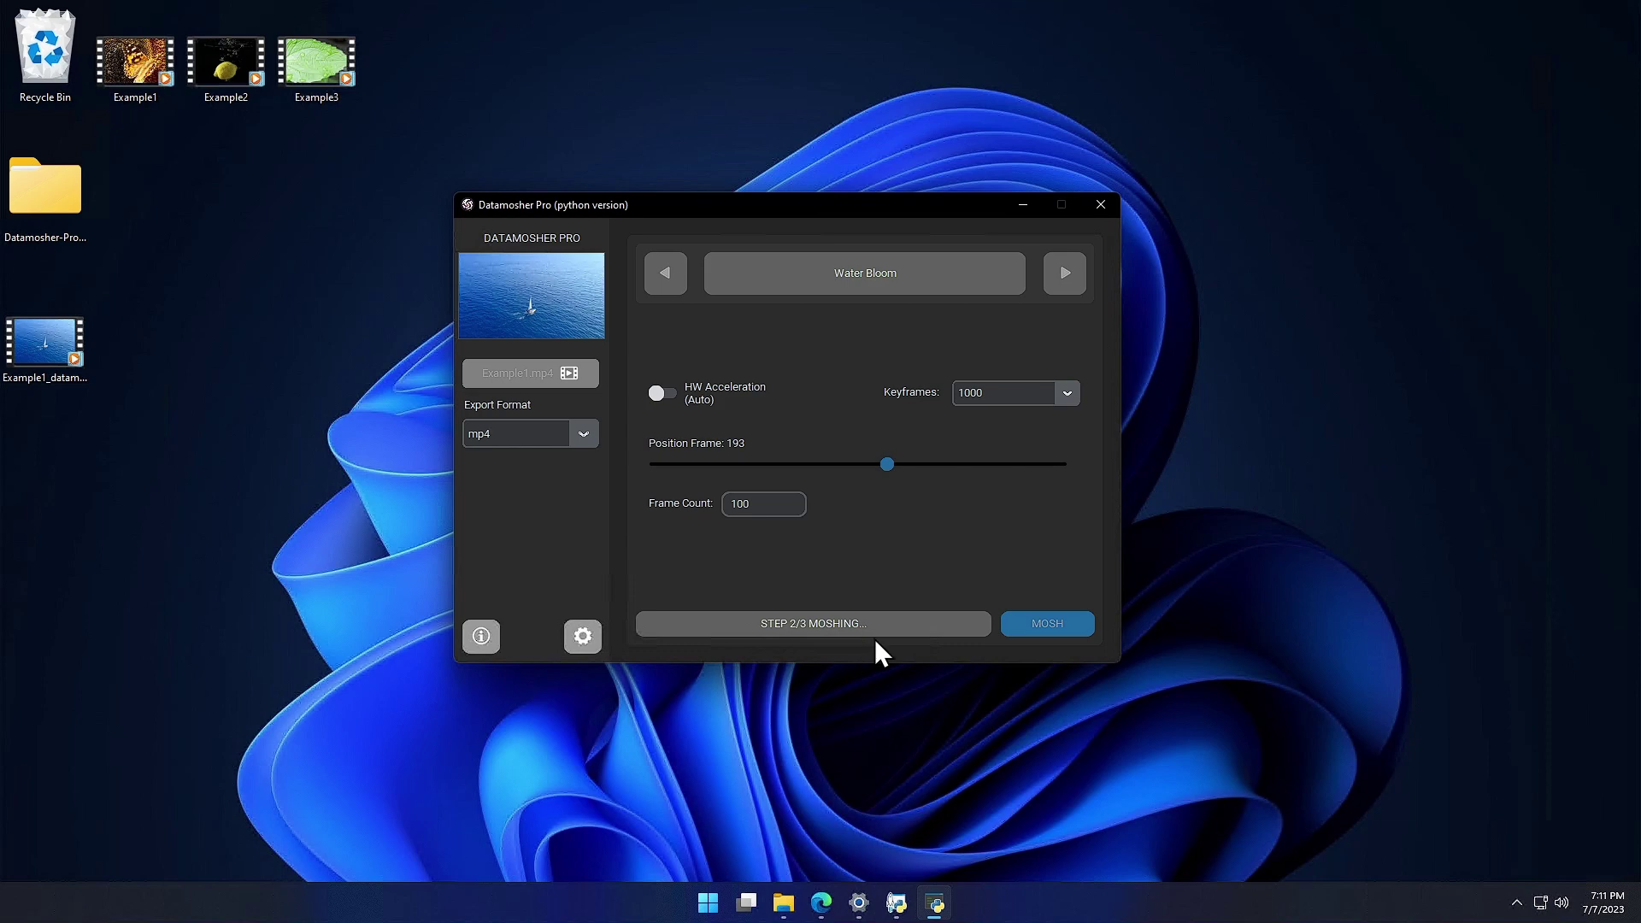
left_click(896, 903)
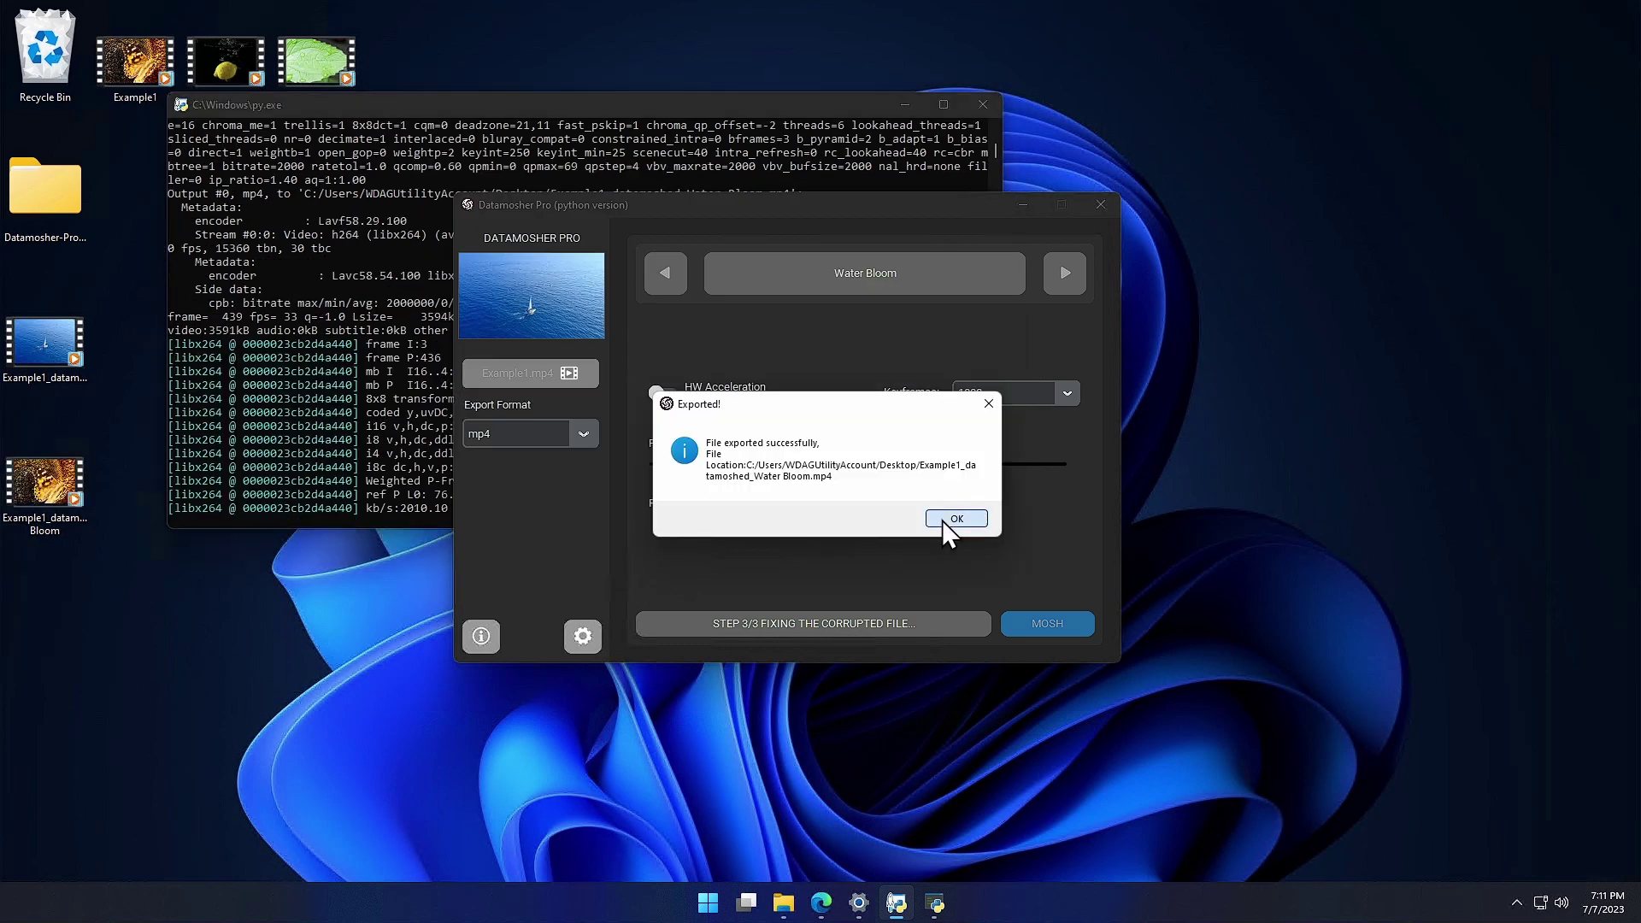
left_click(951, 519)
left_click(899, 104)
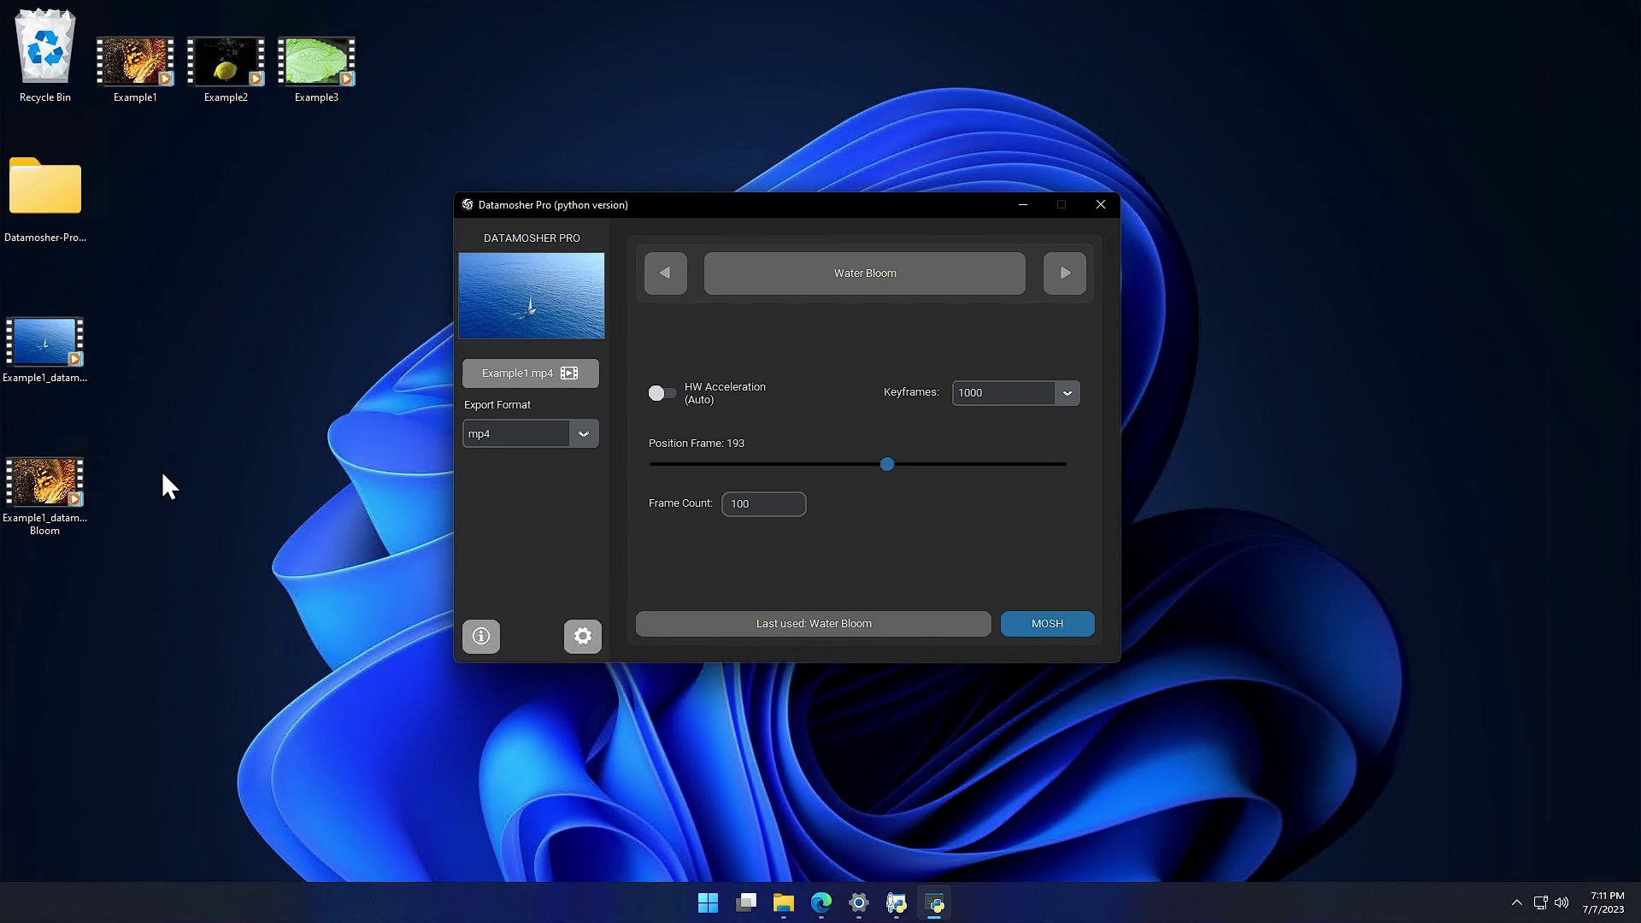
left_click(35, 475)
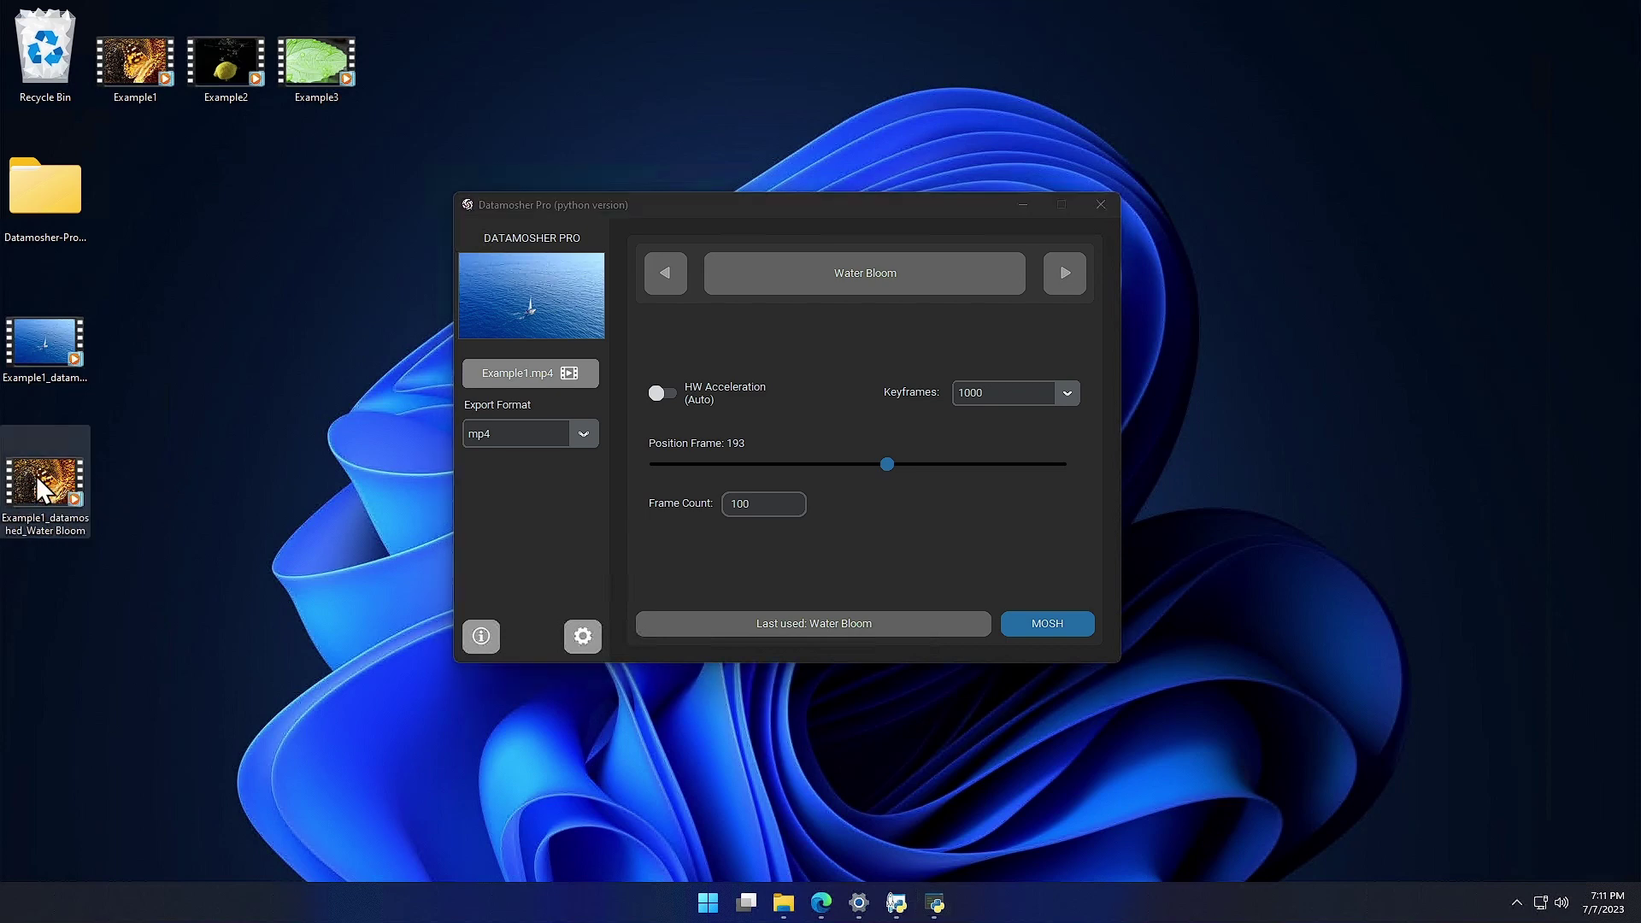
double_click(38, 470)
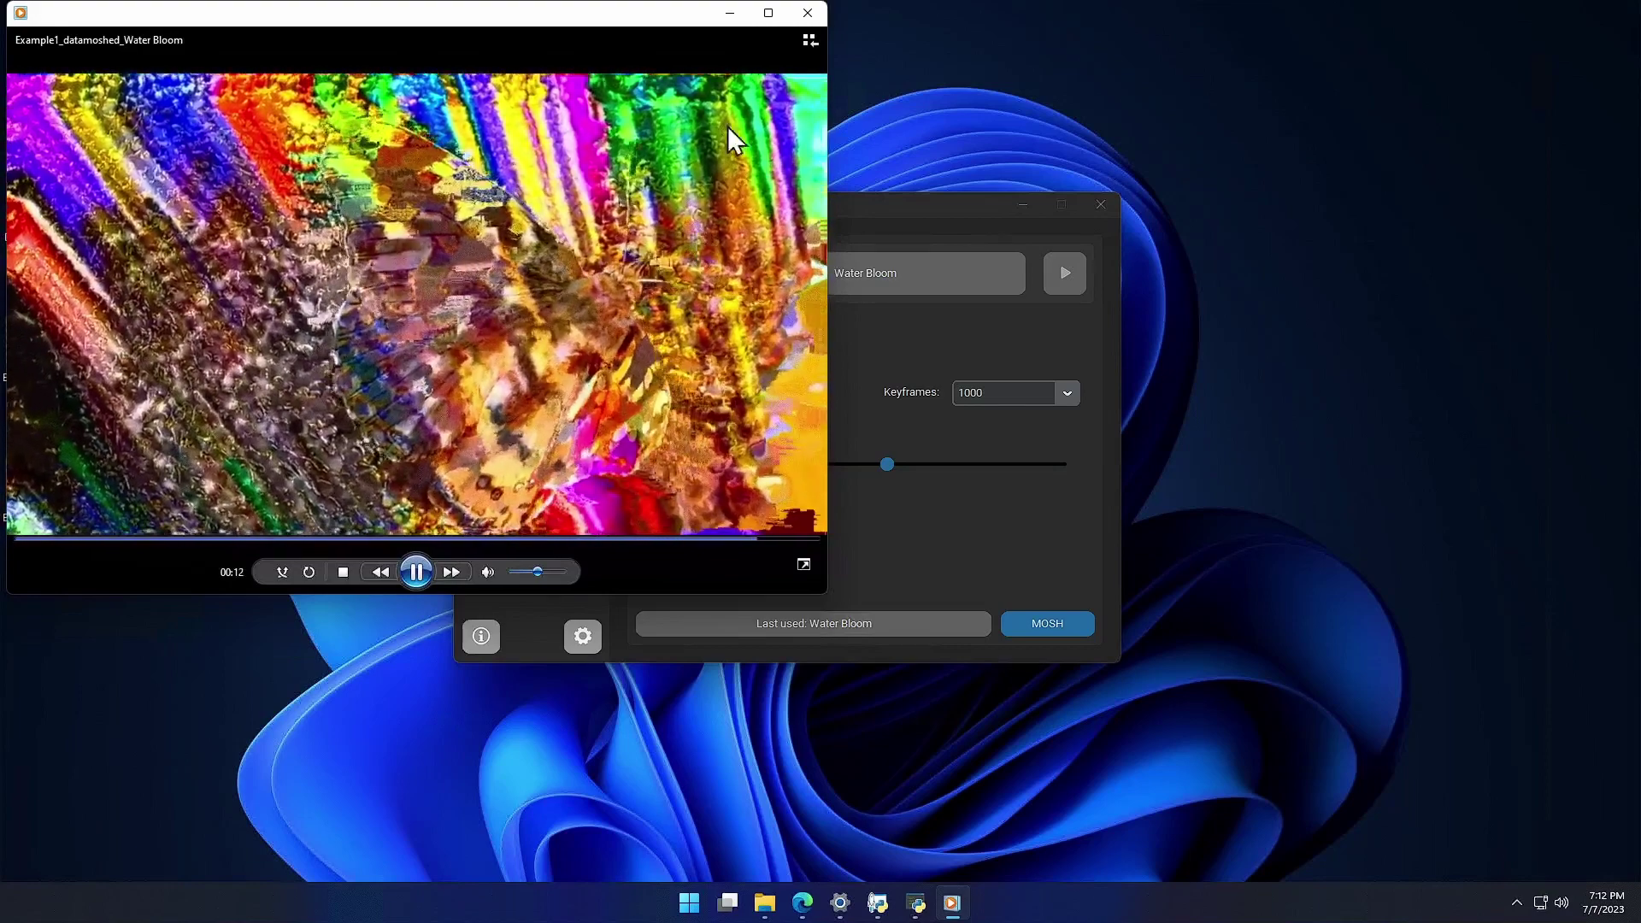
left_click_drag(644, 18, 688, 74)
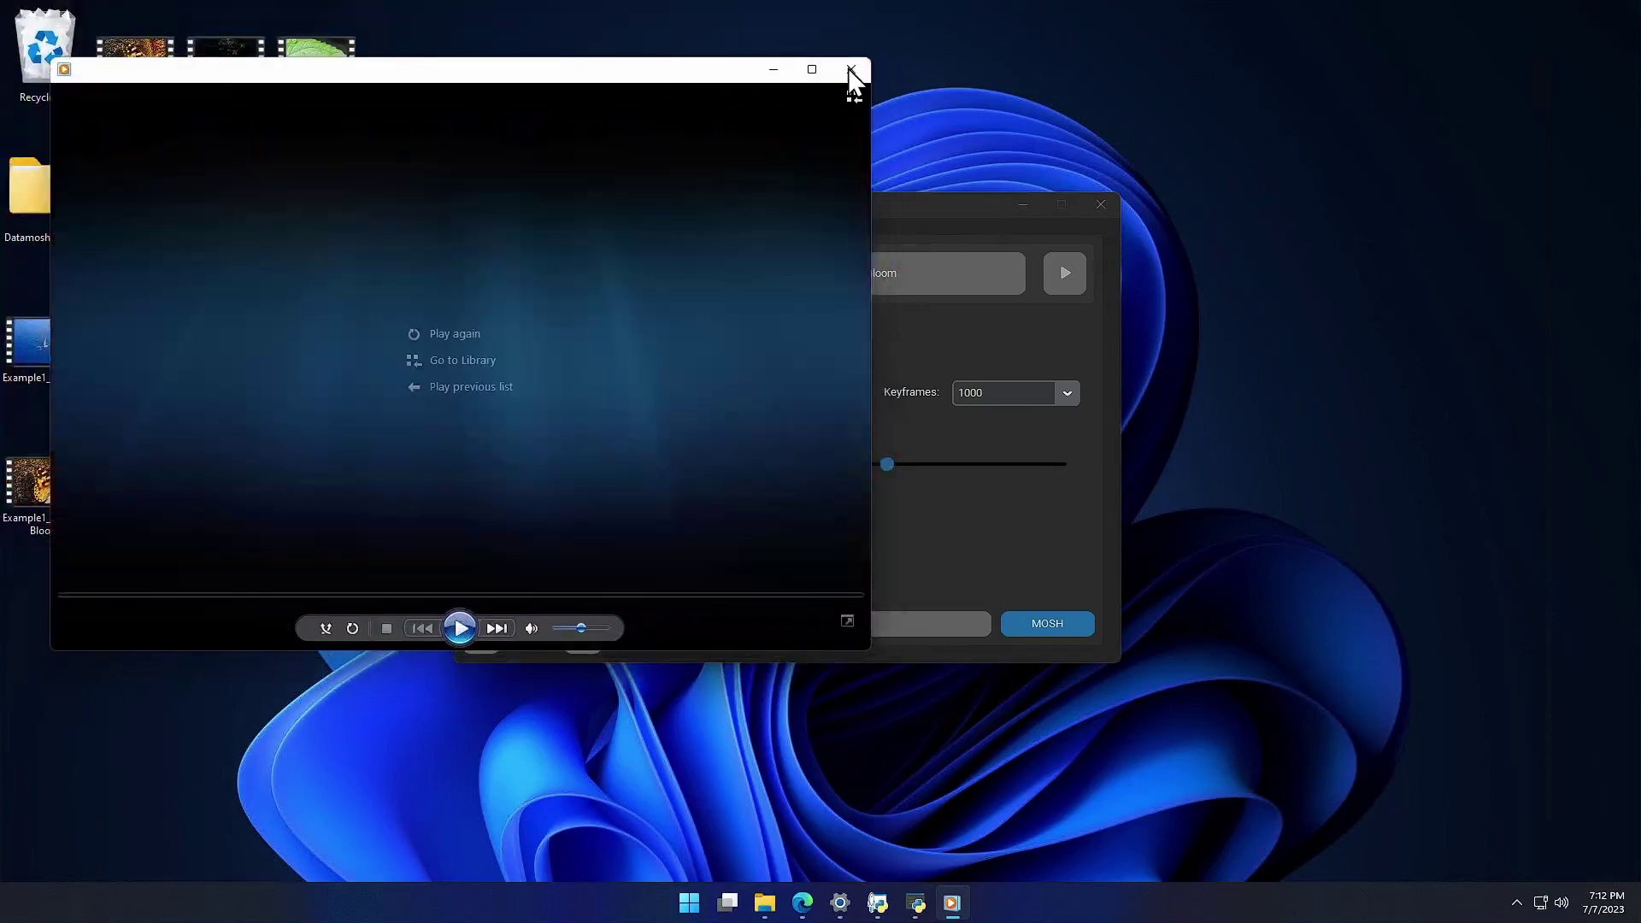
left_click(852, 69)
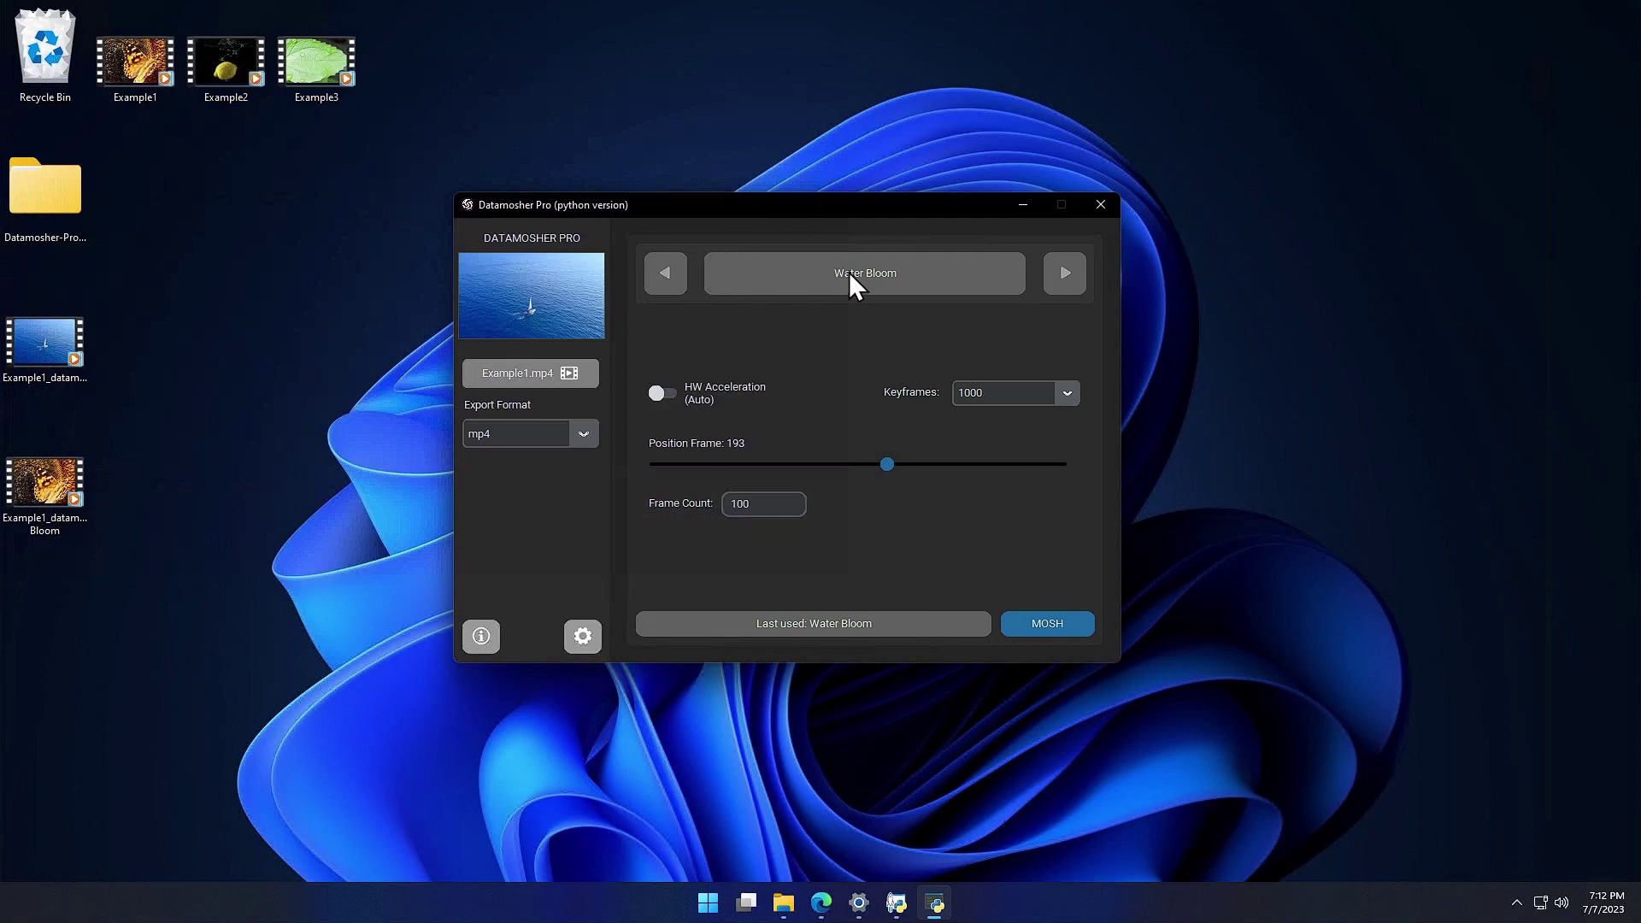
Step: Load Example3.mp4 as the source, then preview its original leaf clip and close the player
left_click(525, 383)
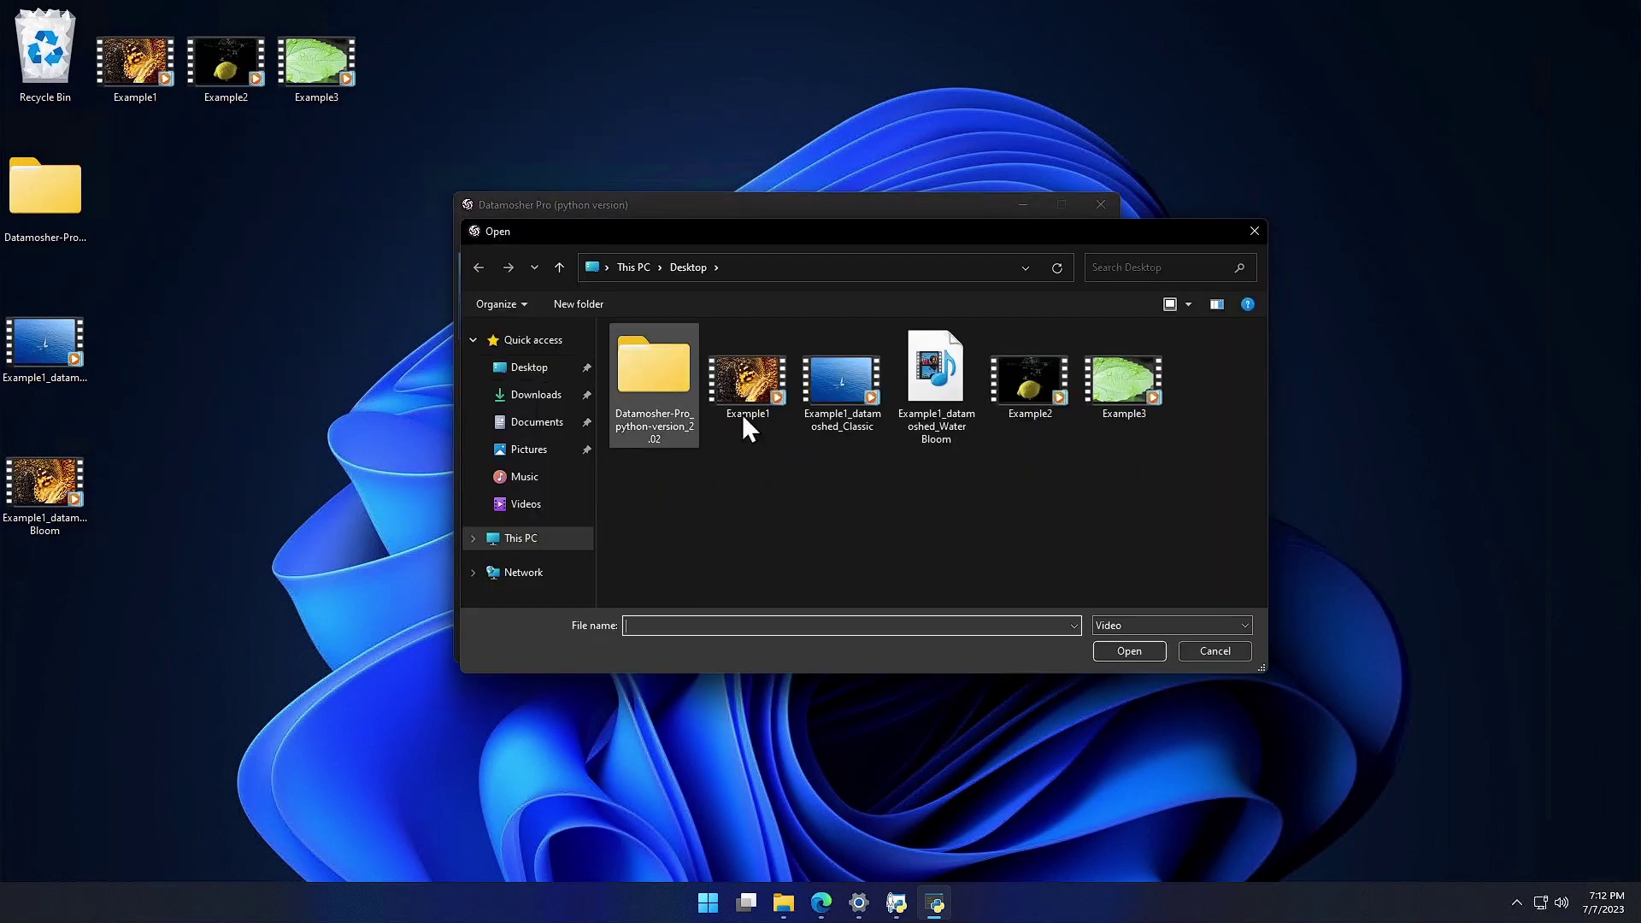
left_click(1127, 383)
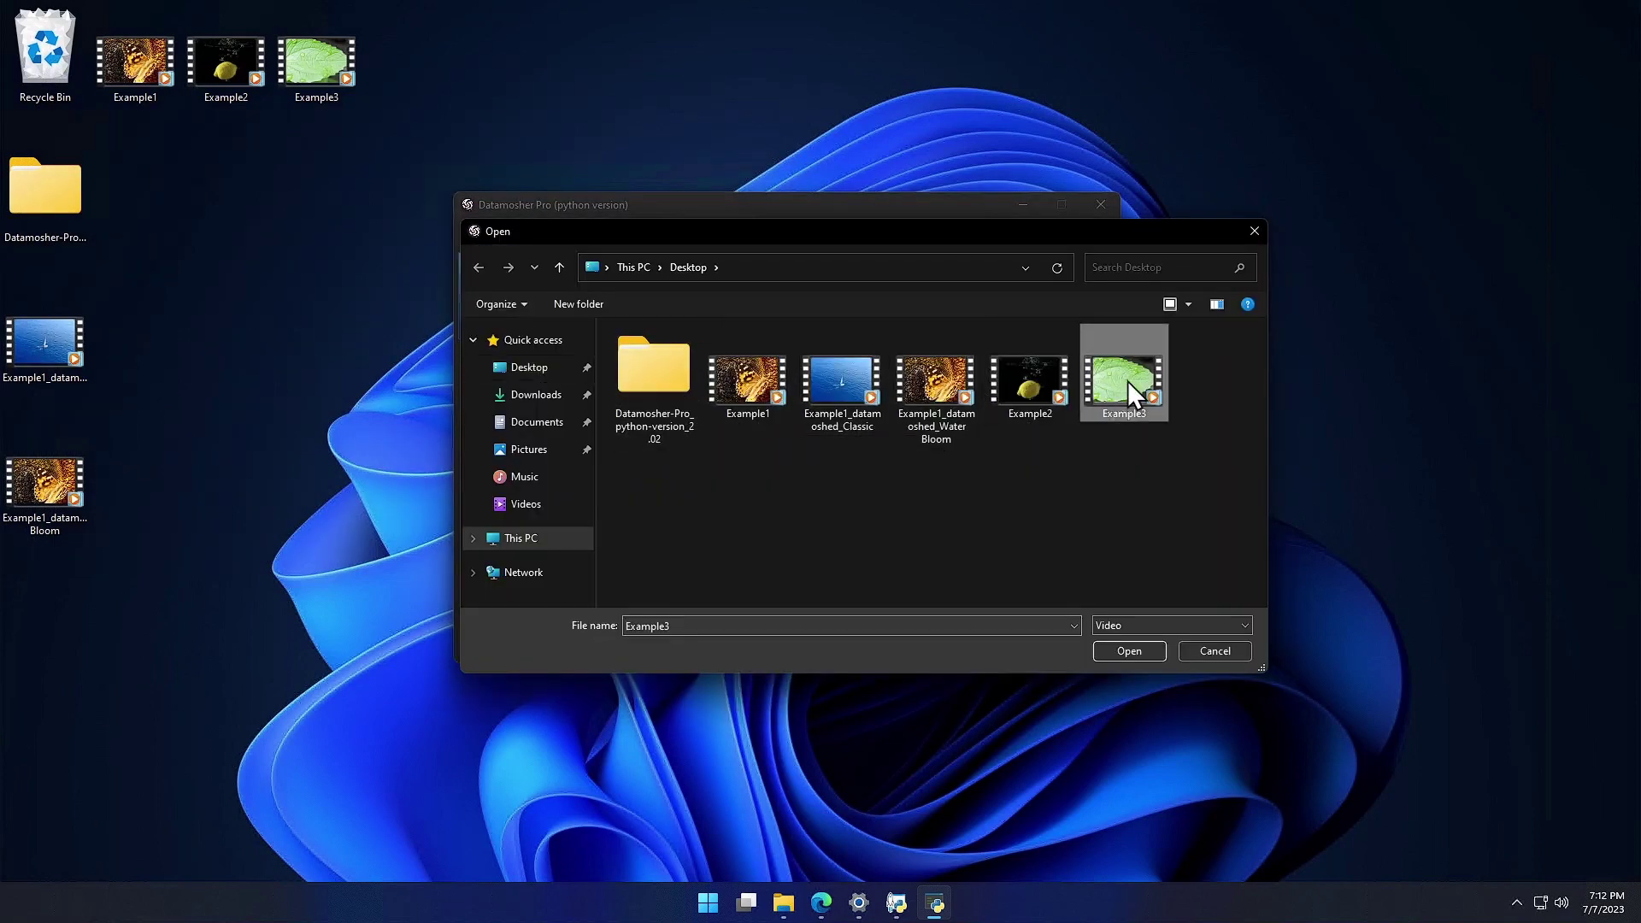
left_click(1127, 652)
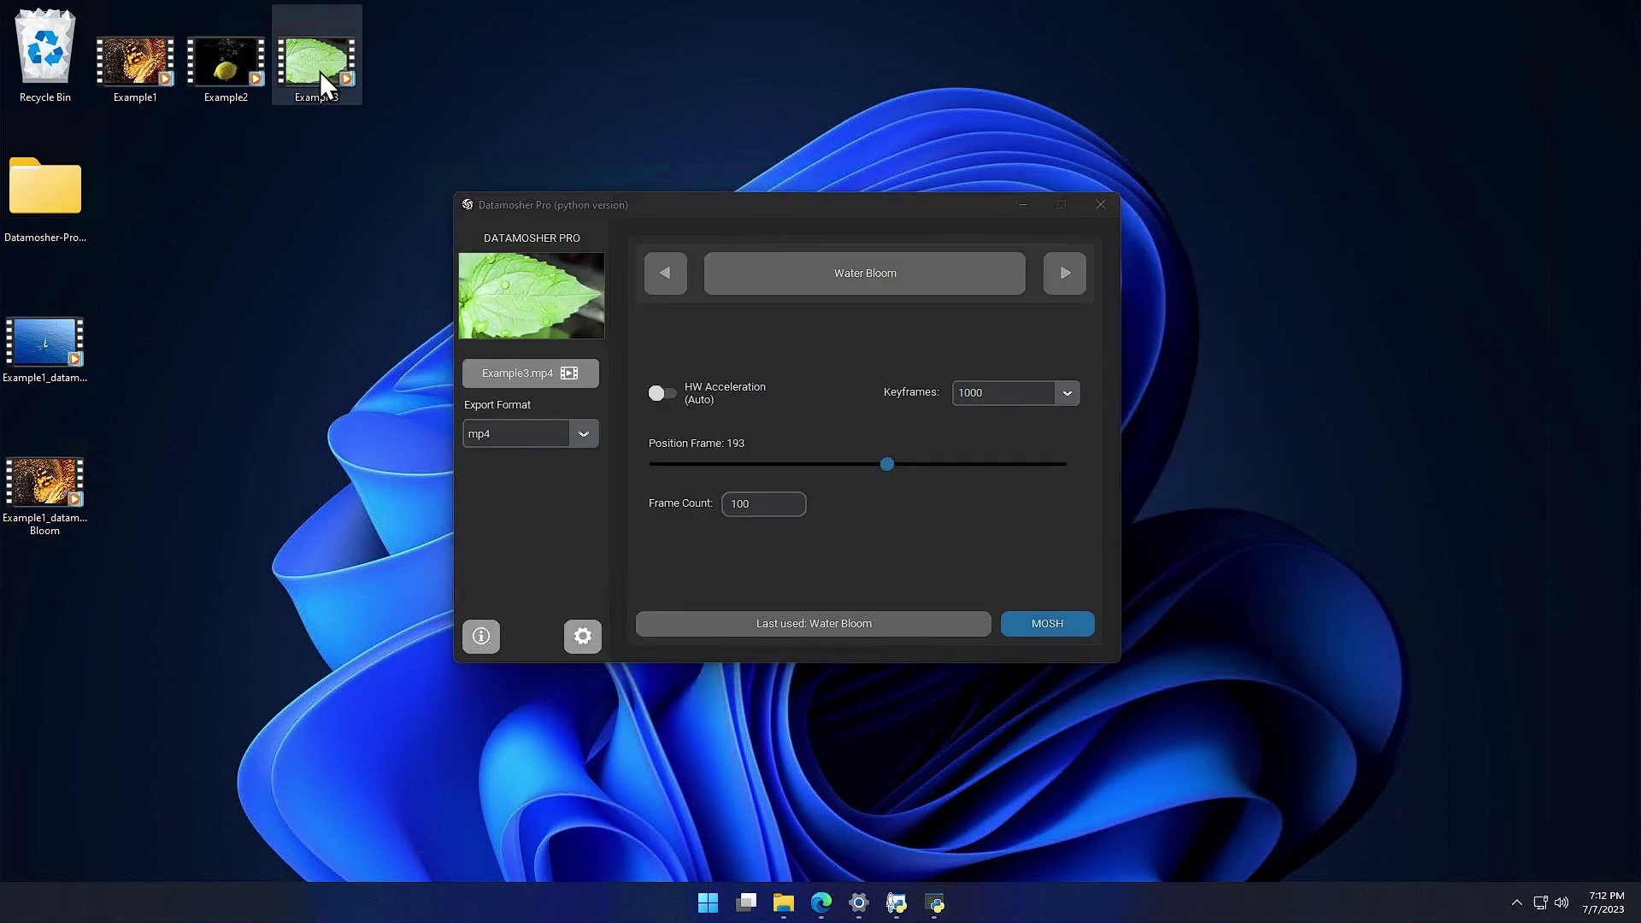
double_click(320, 70)
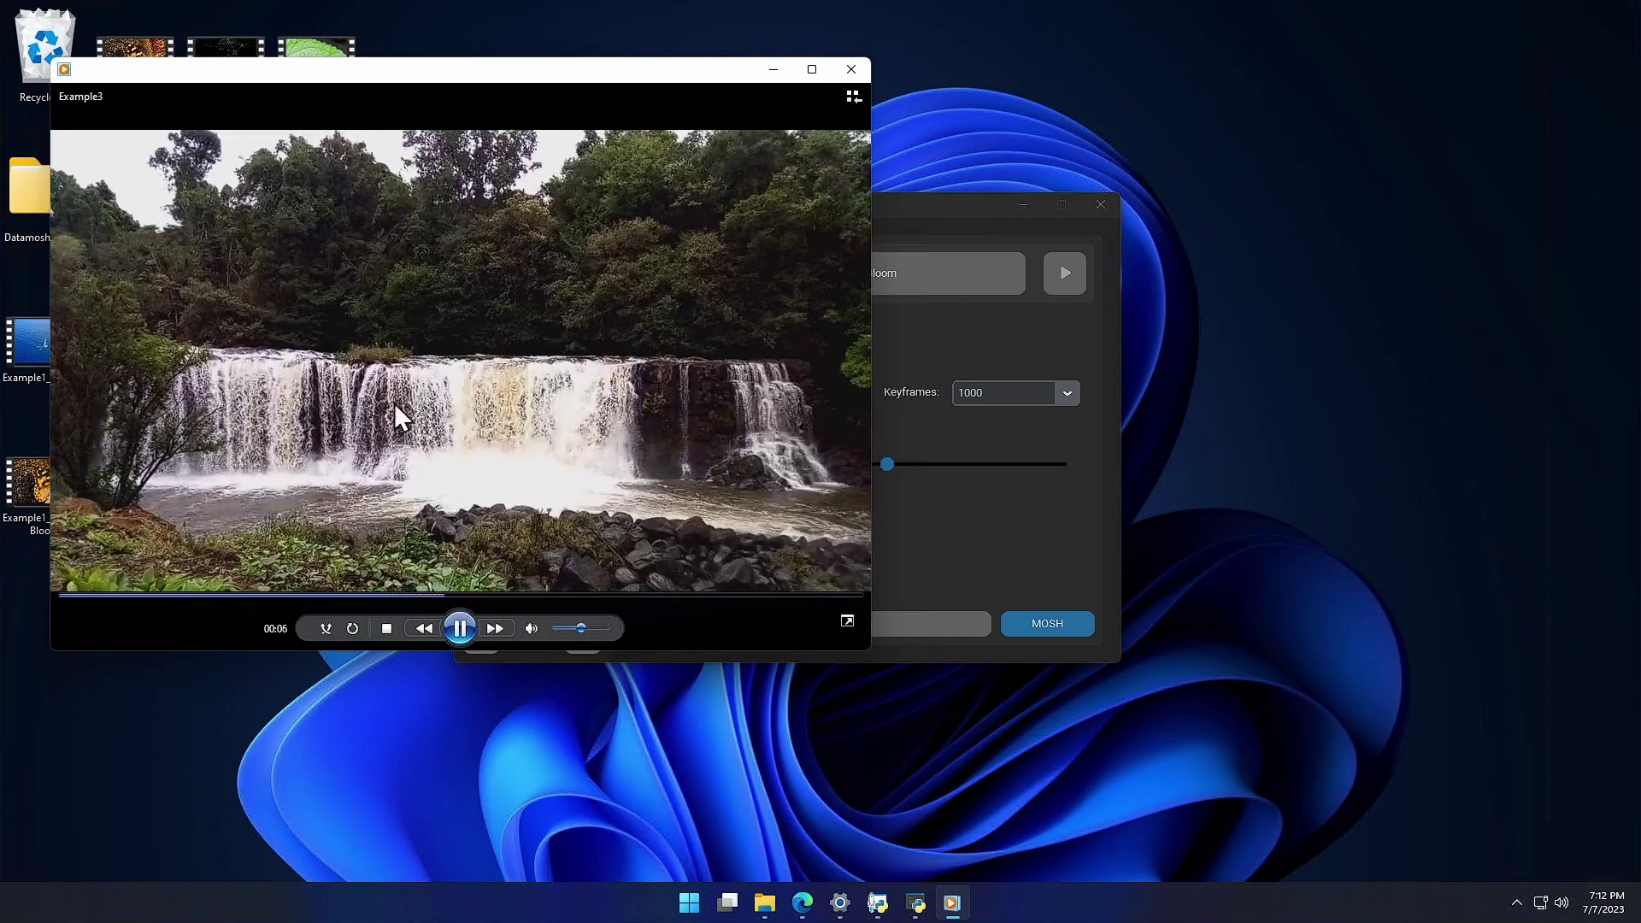
left_click(852, 69)
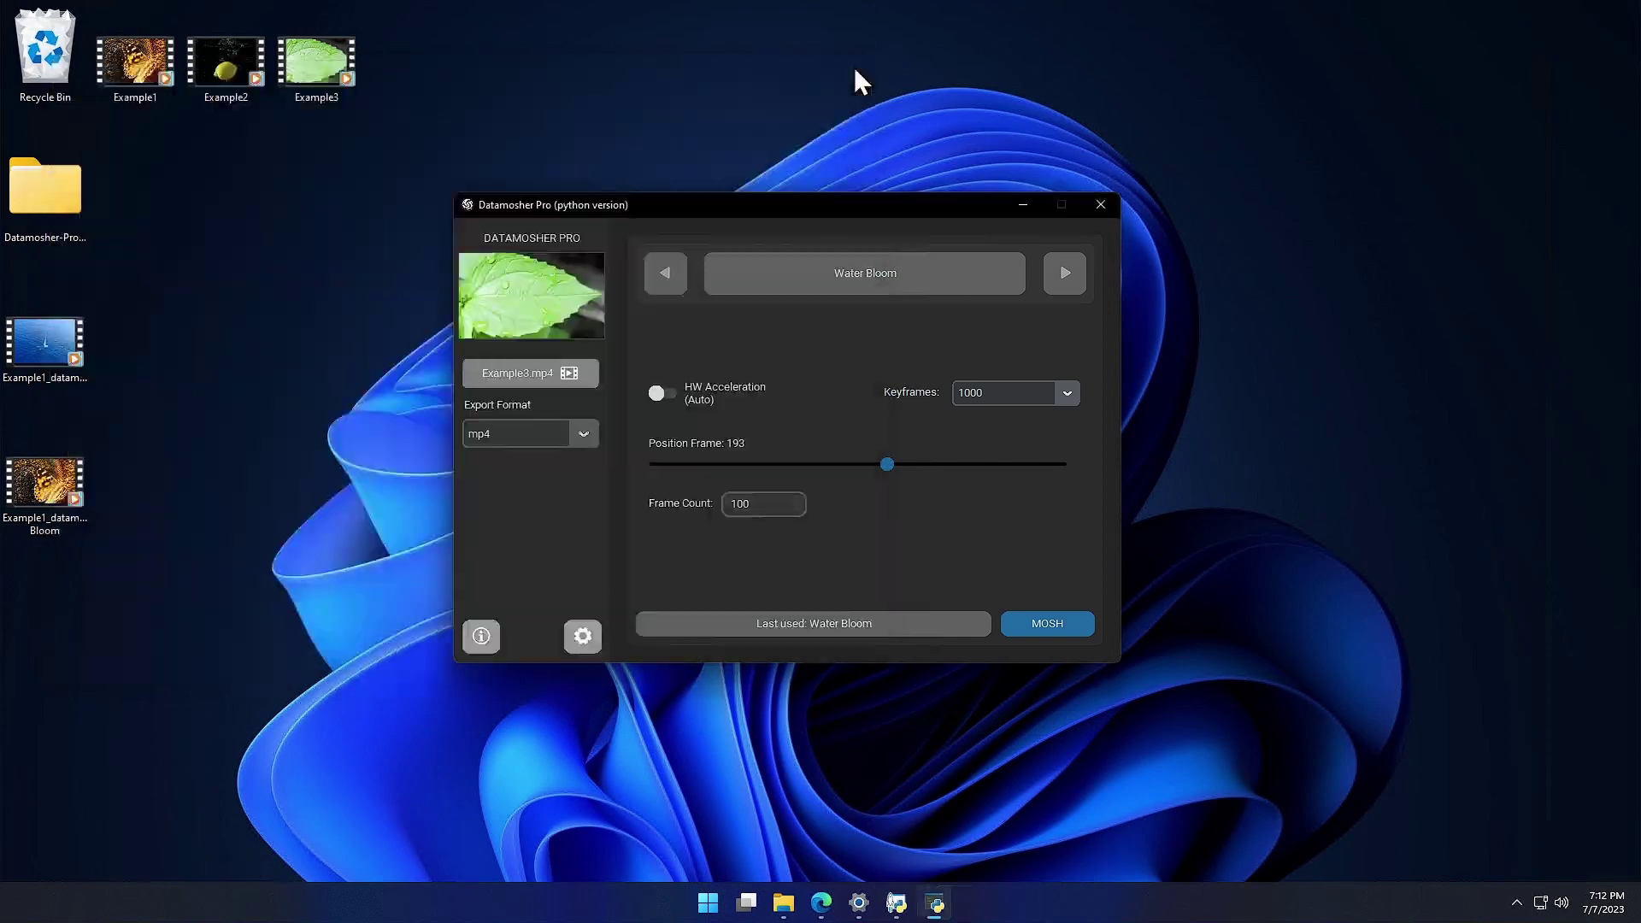
Step: Select the Bloom effect for Example3 using the effect arrows
left_click(1065, 275)
left_click(1062, 276)
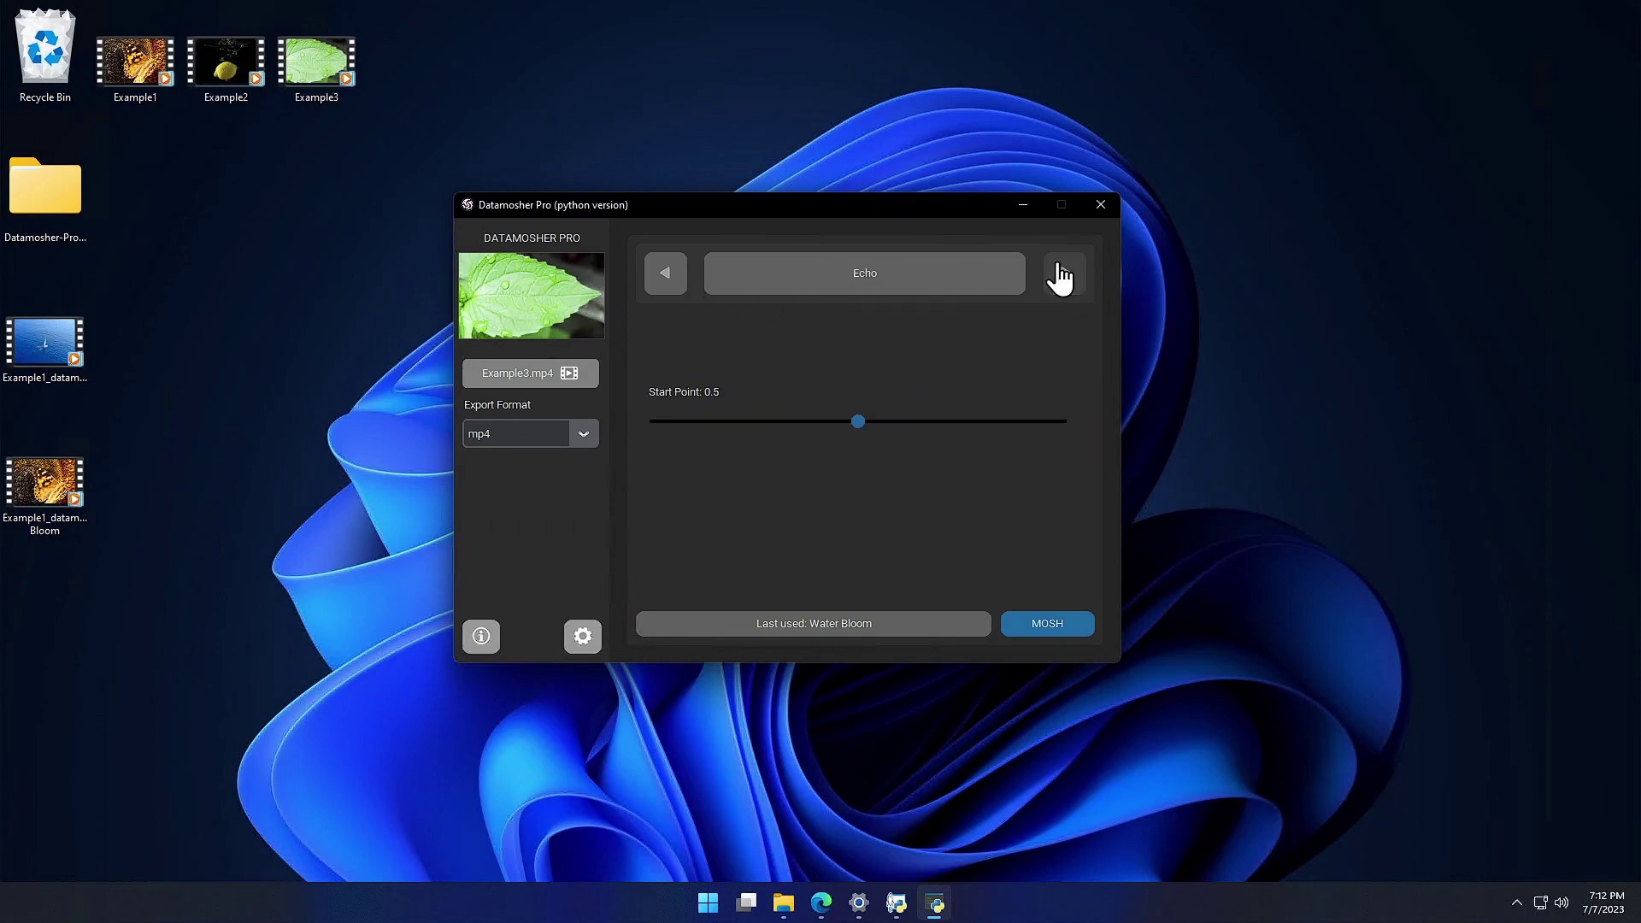
left_click(673, 282)
left_click(673, 282)
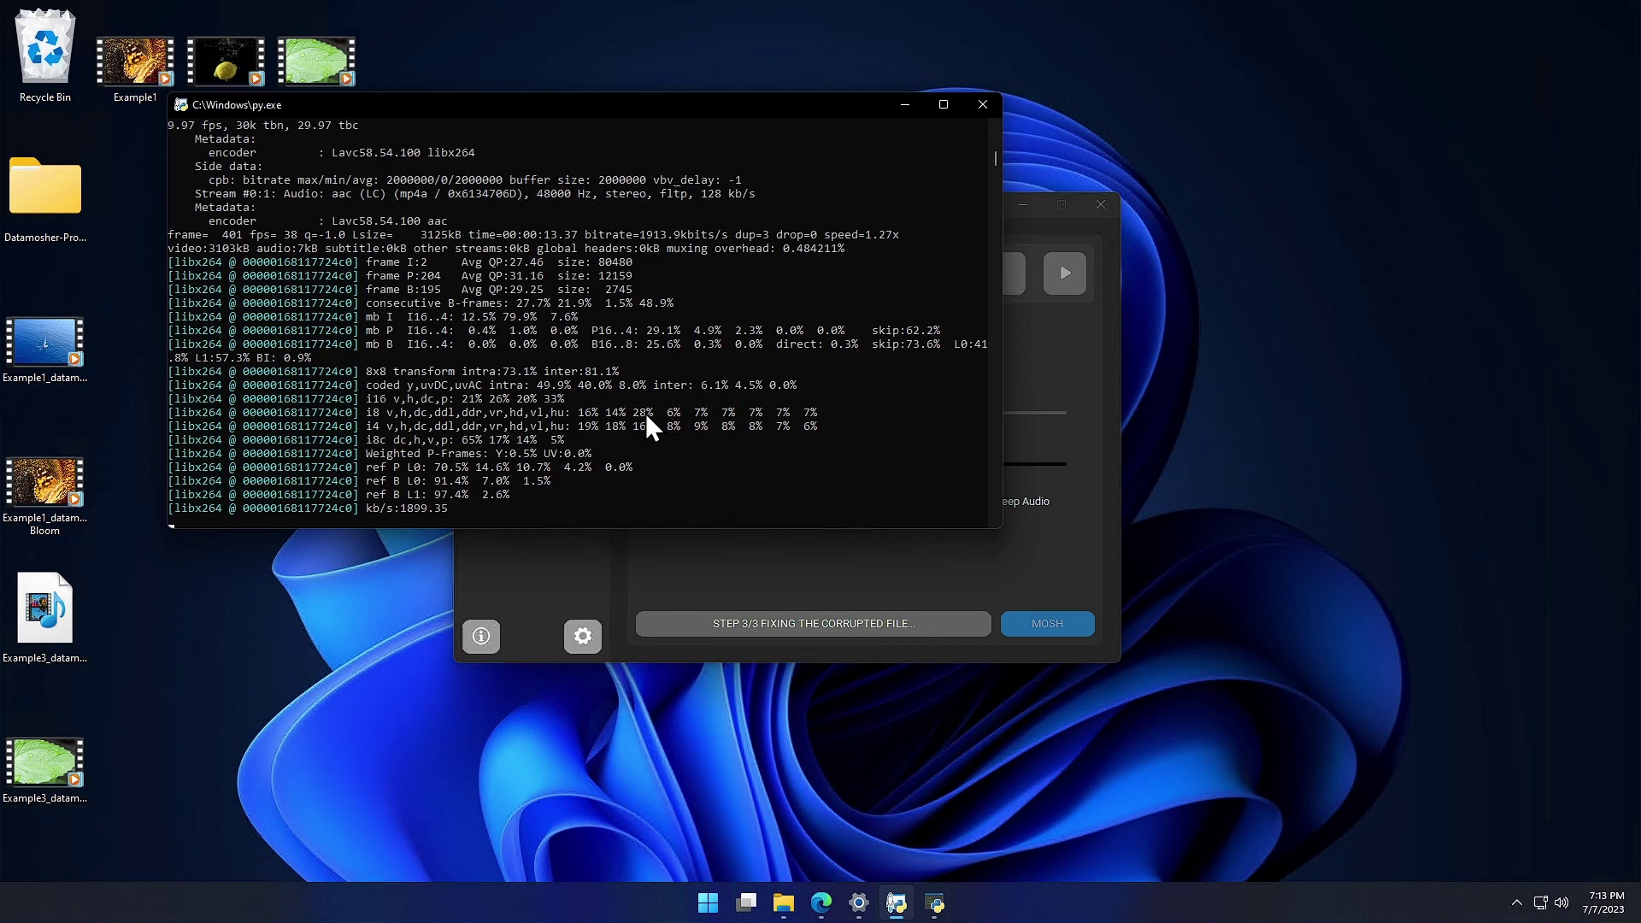
Step: Dismiss the export message, watch Example3_datamoshed_Bloom, then close the player
key("Return")
double_click(47, 624)
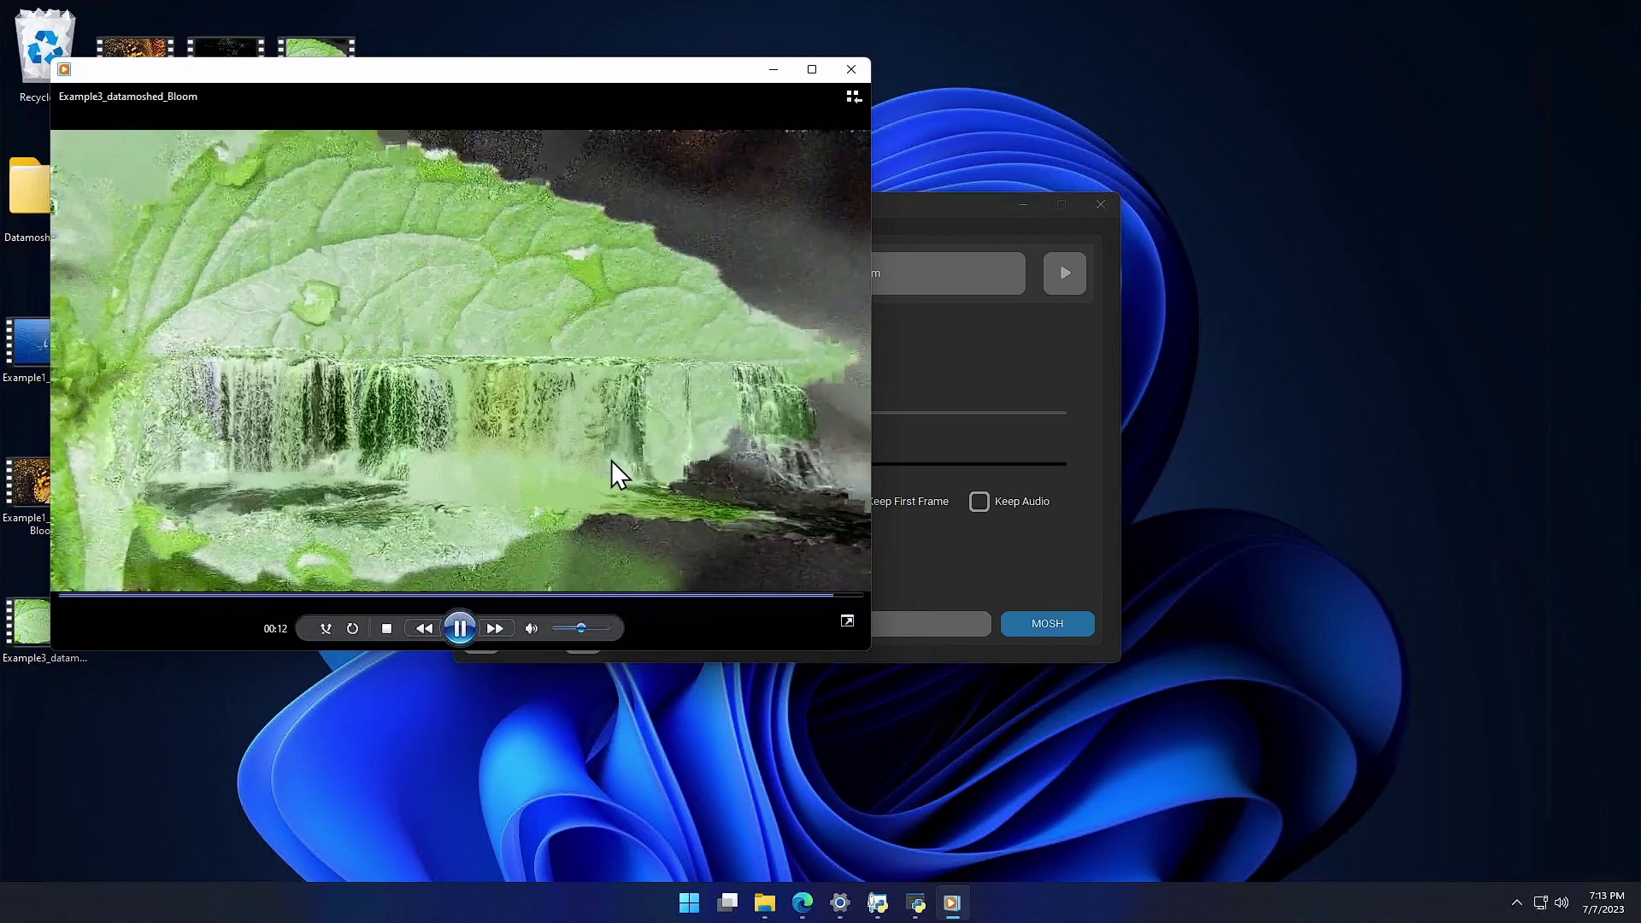
left_click(851, 70)
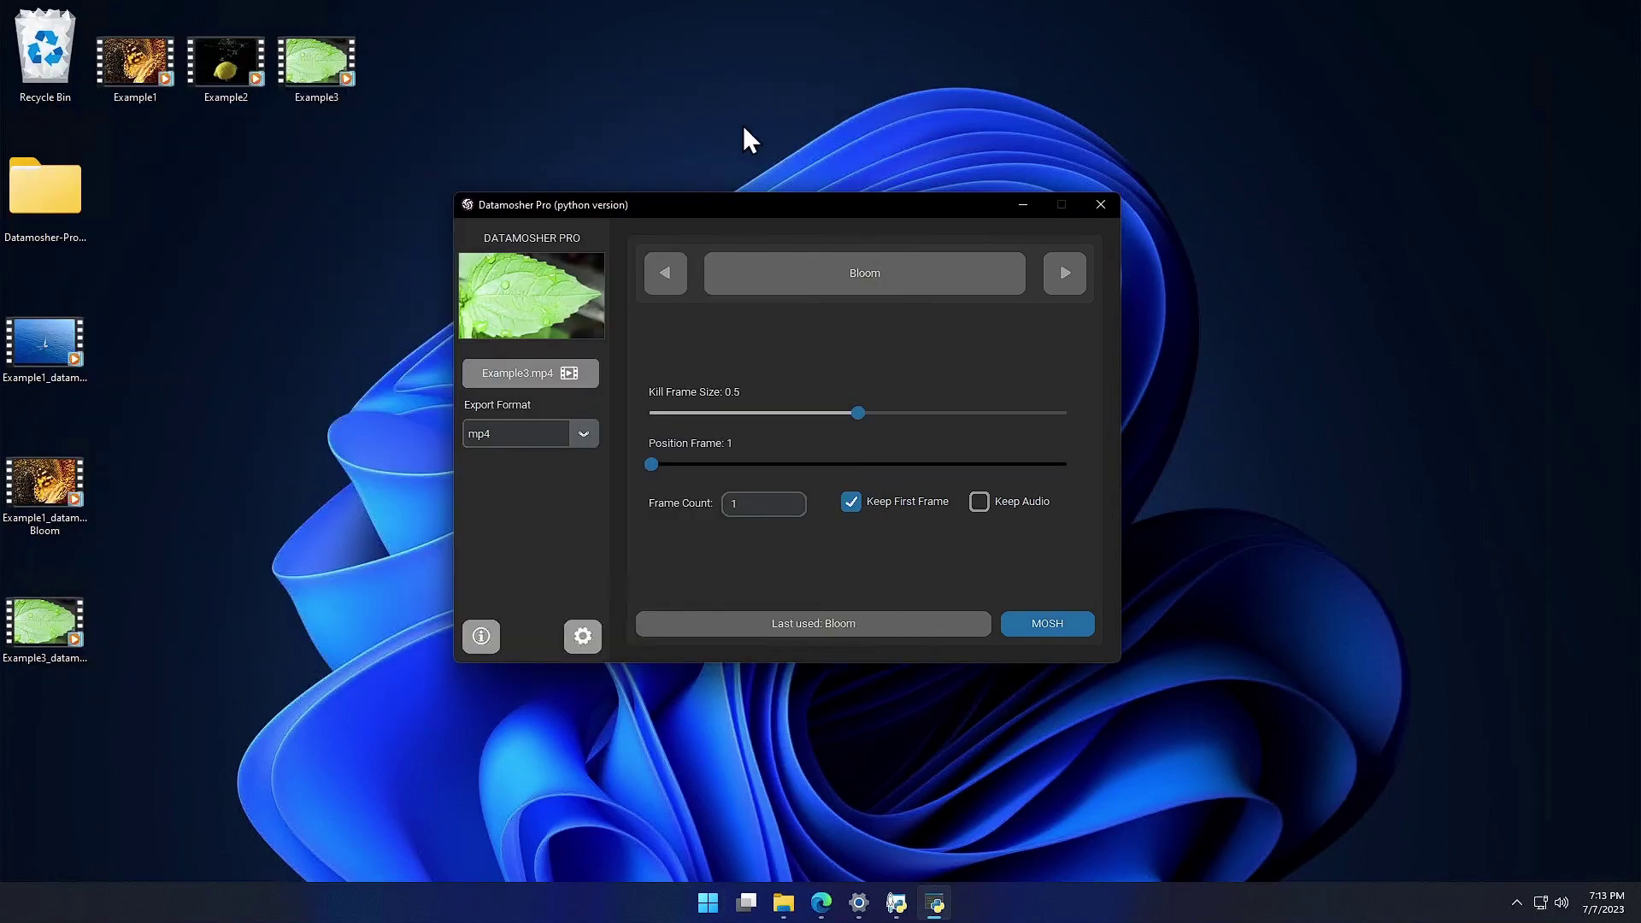
Step: Preview the original Example2 lemon clip and close the player
double_click(232, 86)
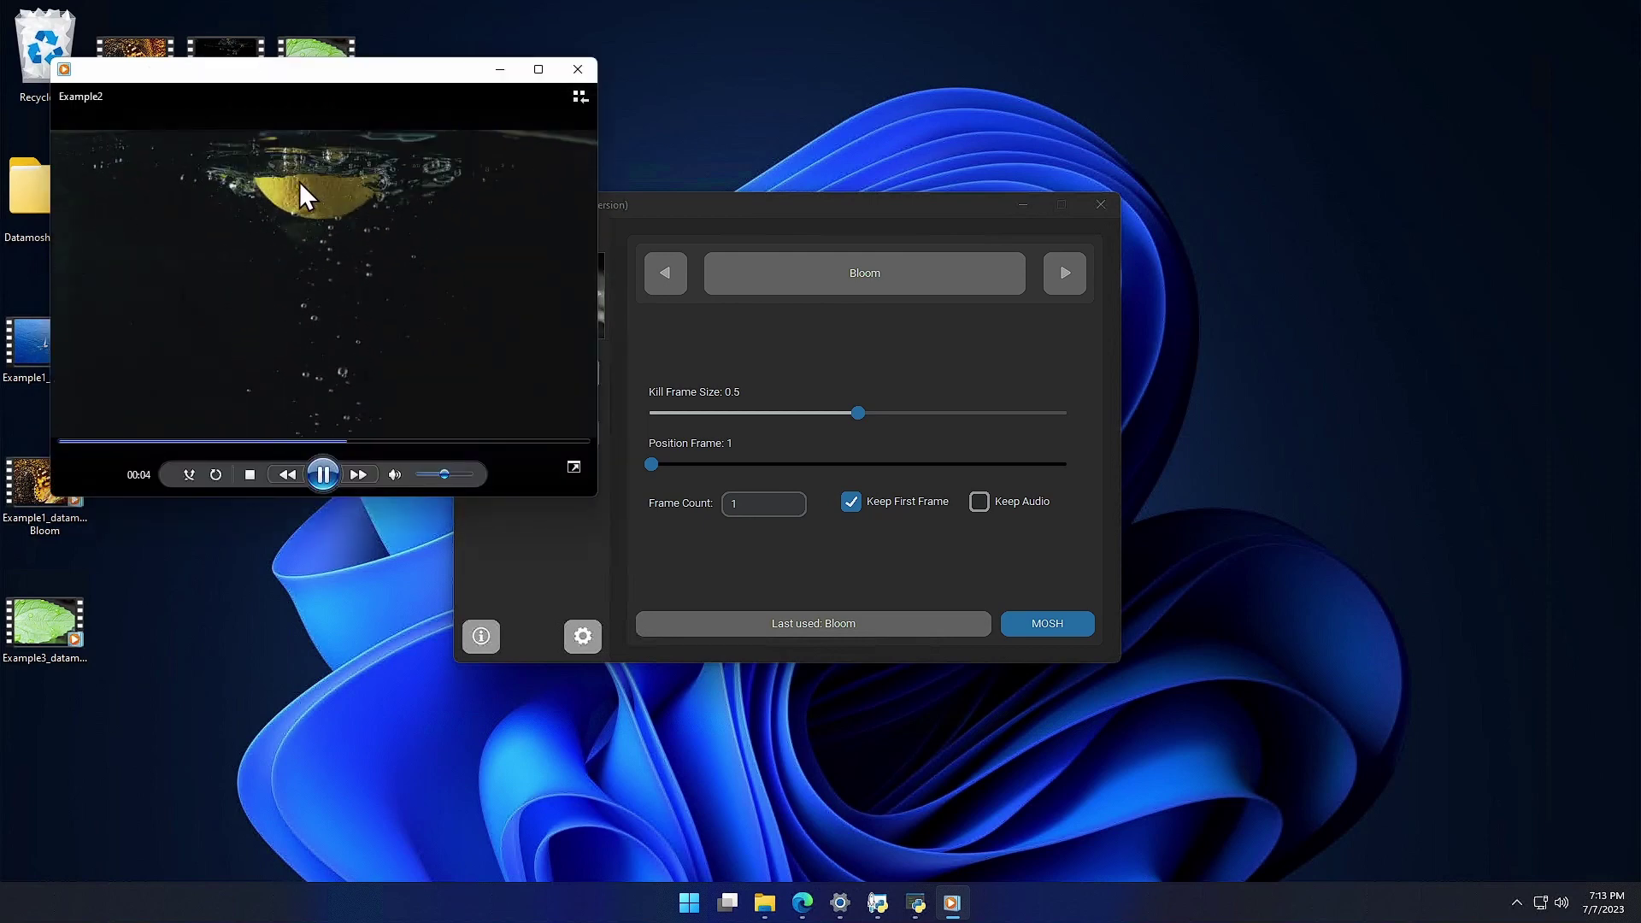
left_click_drag(386, 74, 430, 113)
left_click(617, 109)
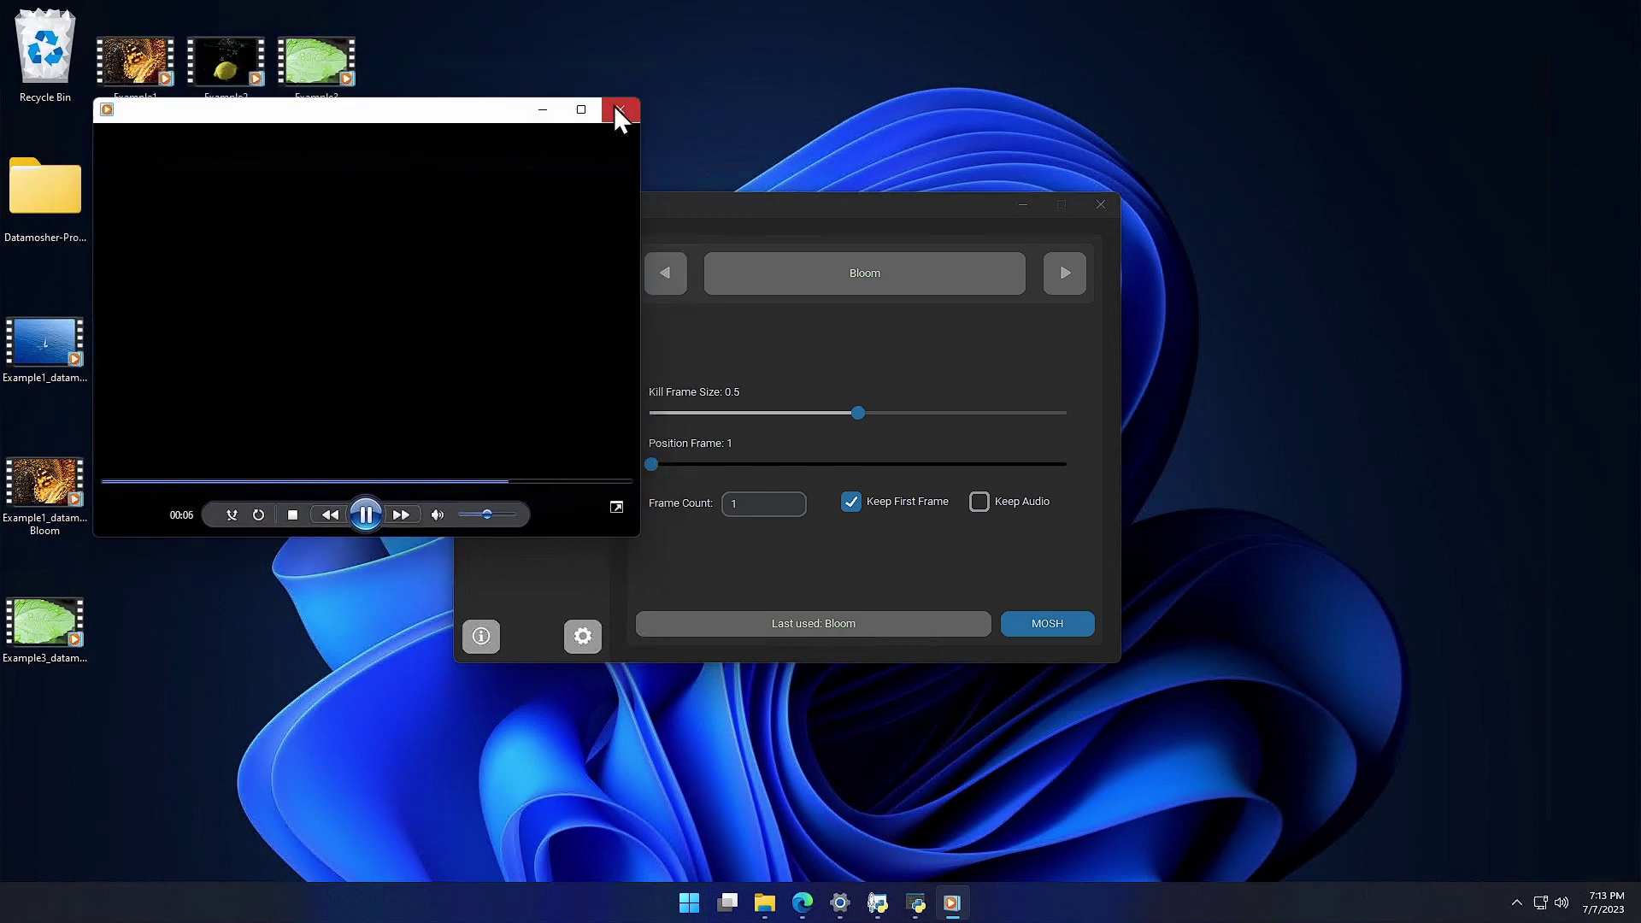
Step: Pick Example2 in the Open dialog as the new source video
left_click(551, 376)
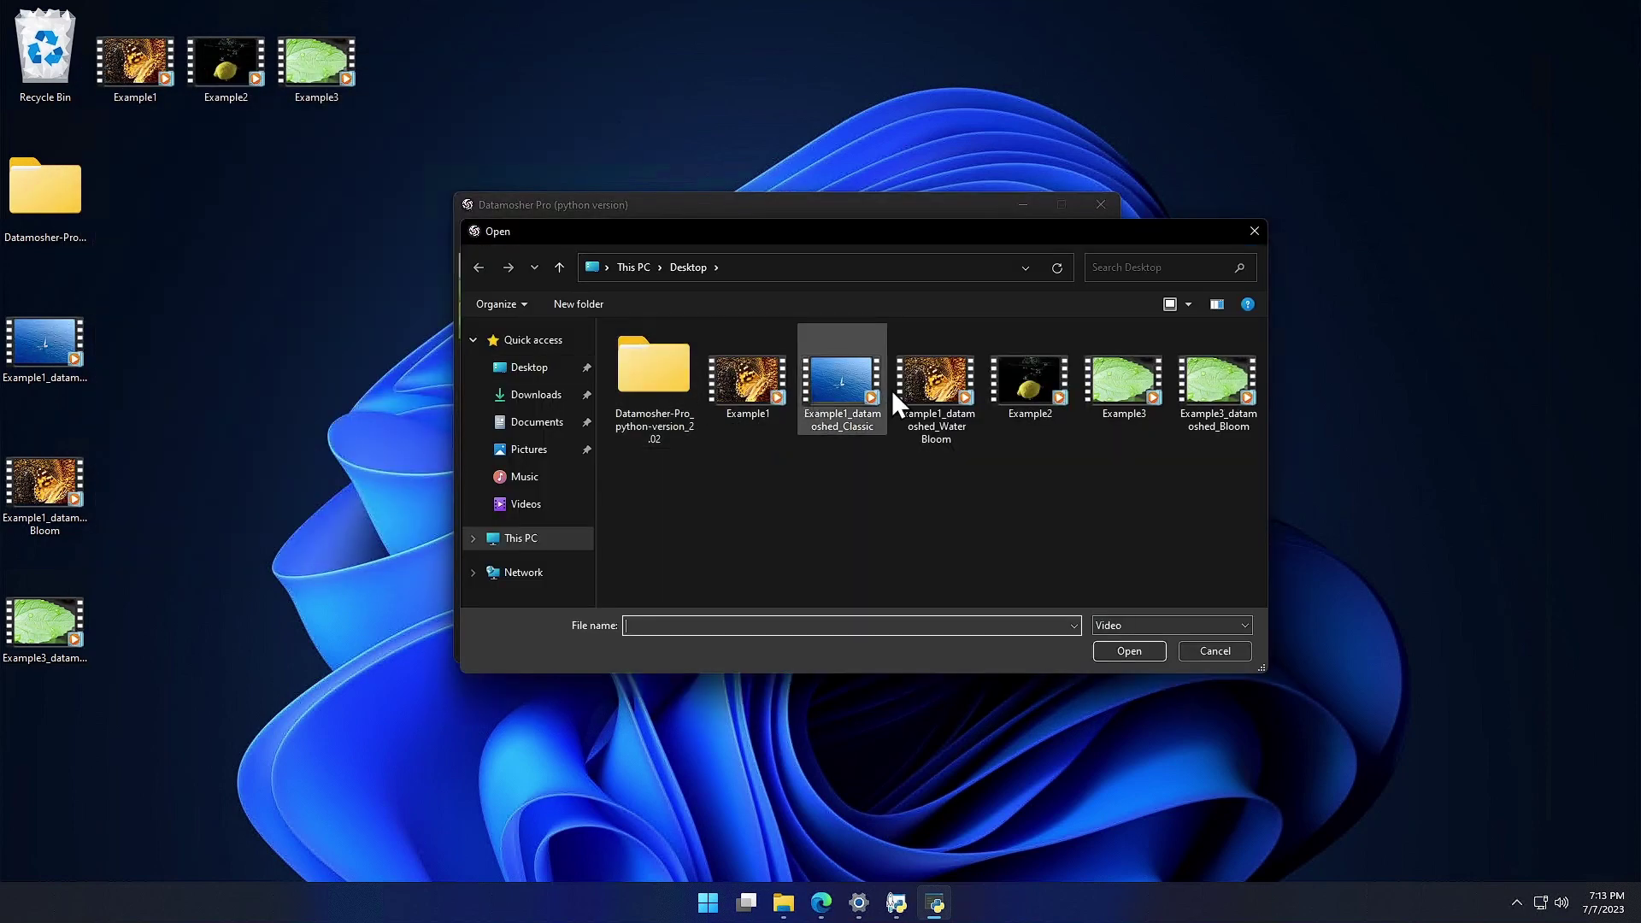
left_click(1039, 376)
left_click(1141, 649)
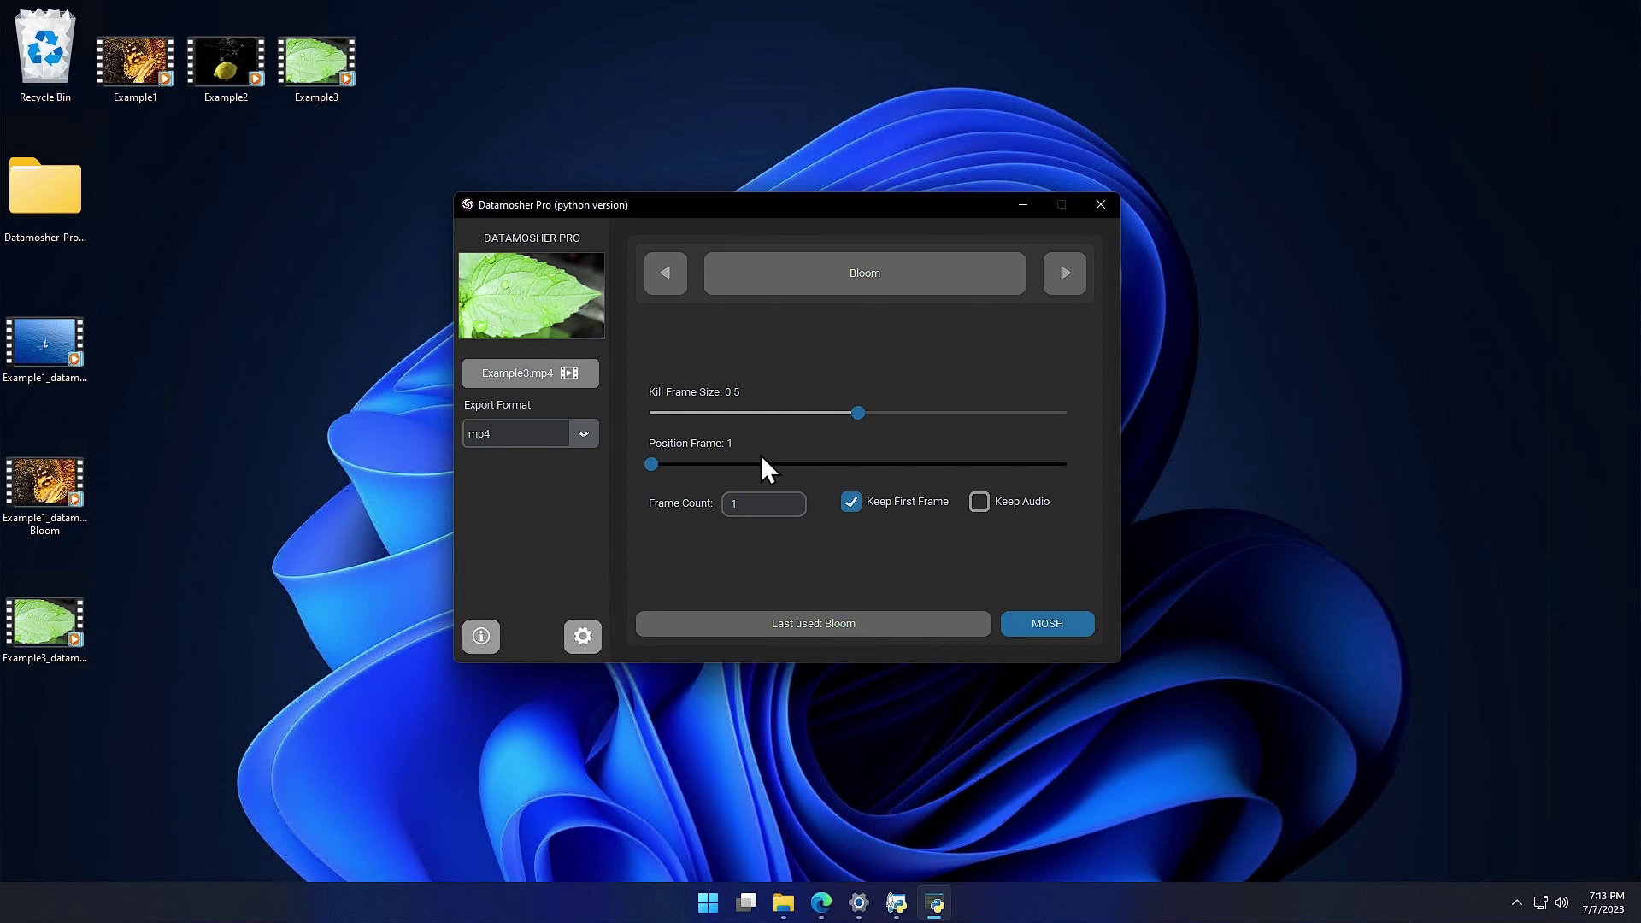
Step: Set the export format to mov and select the Repeat effect
left_click(583, 434)
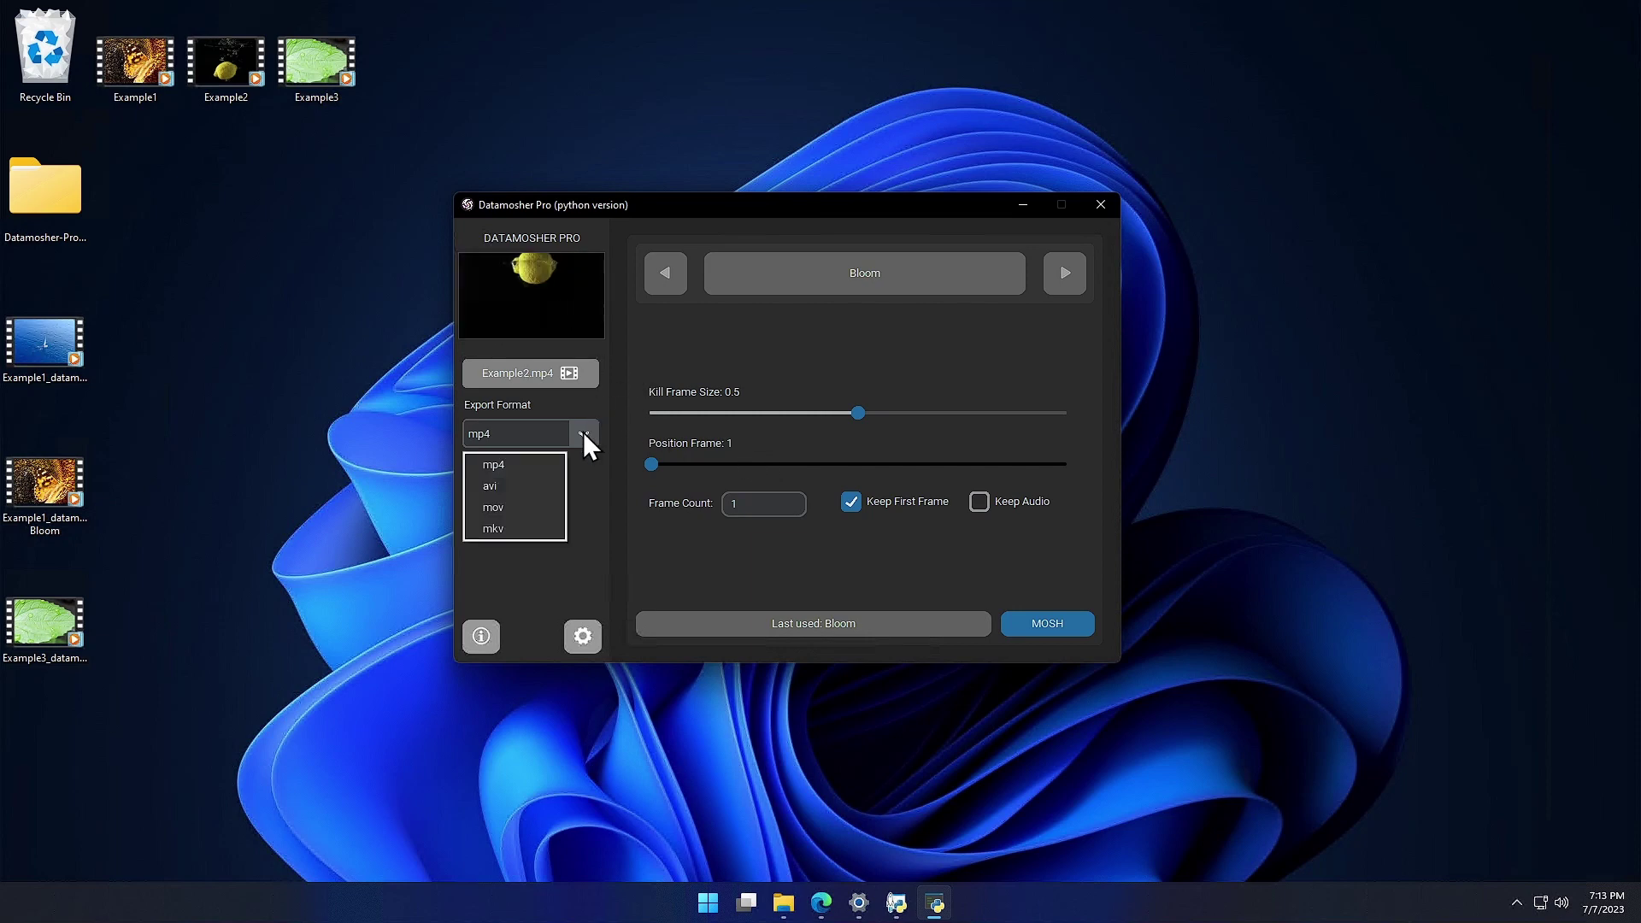
left_click(522, 509)
left_click(1060, 289)
left_click(655, 282)
left_click(1060, 288)
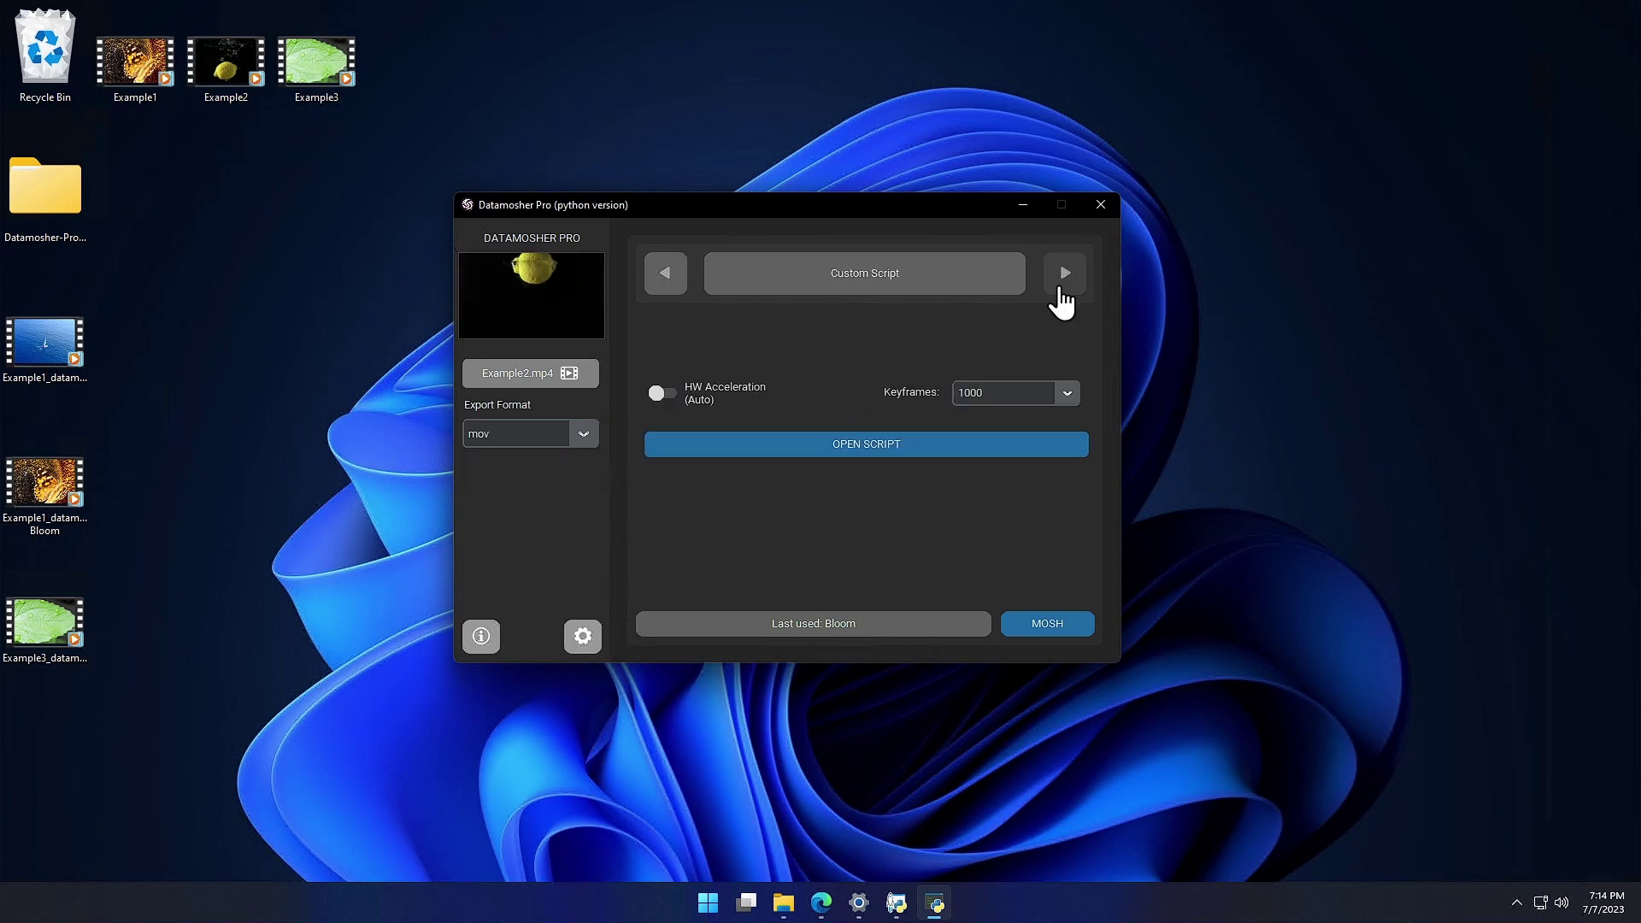
left_click(1060, 288)
left_click(1060, 289)
left_click(1062, 291)
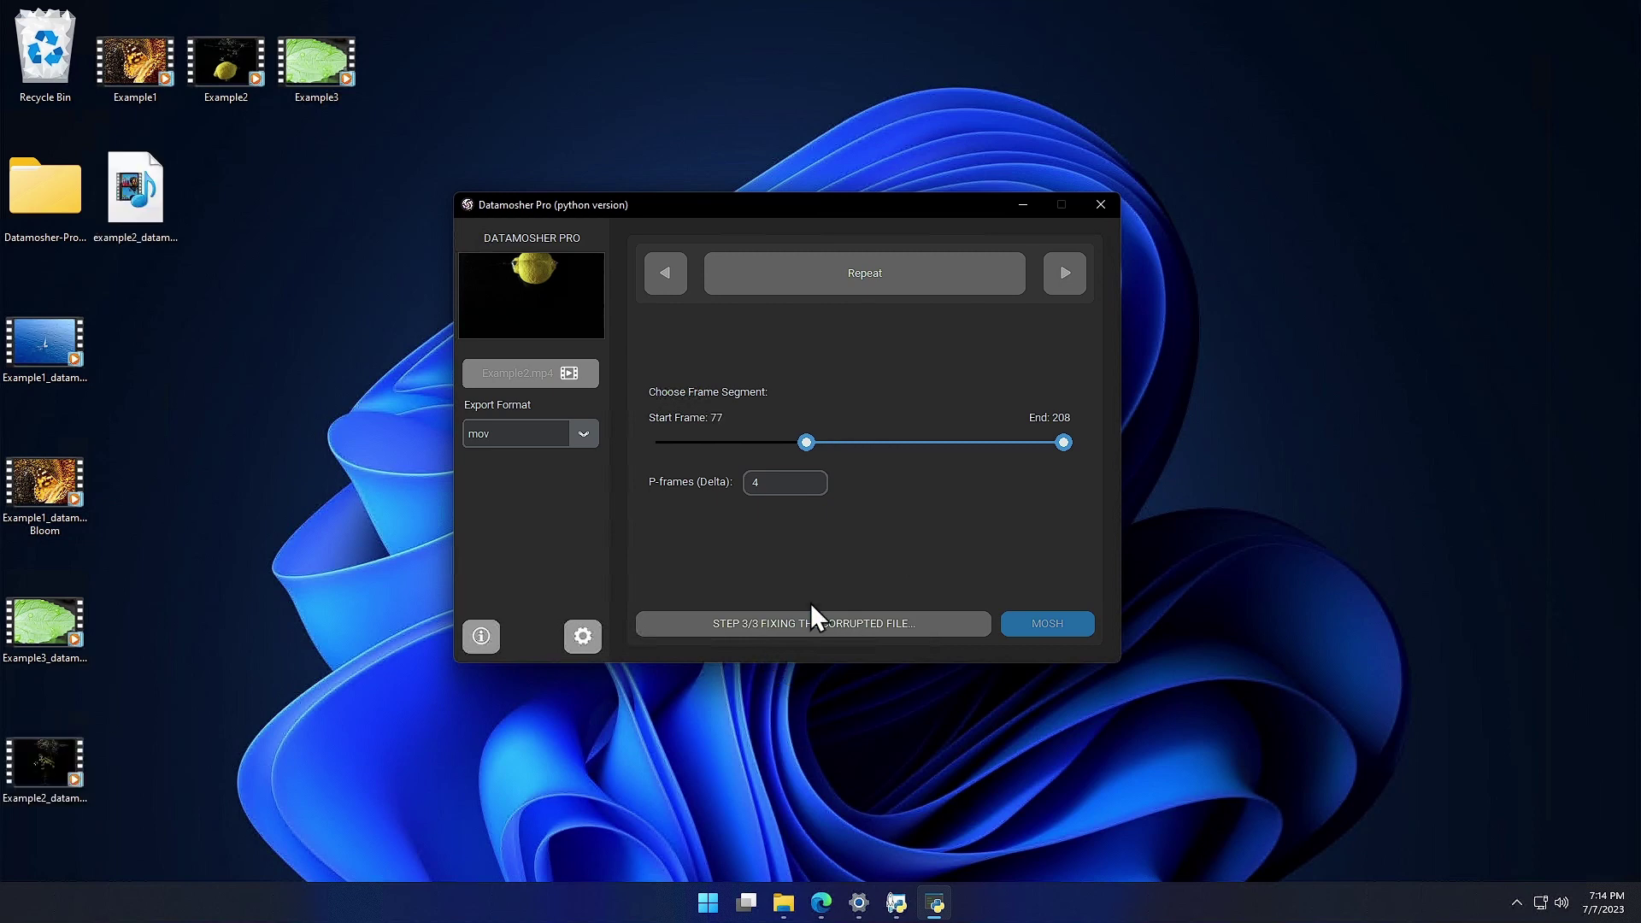
Step: Dismiss the export notice, play the example2_datamoshed_repeat output, then close it
left_click(957, 519)
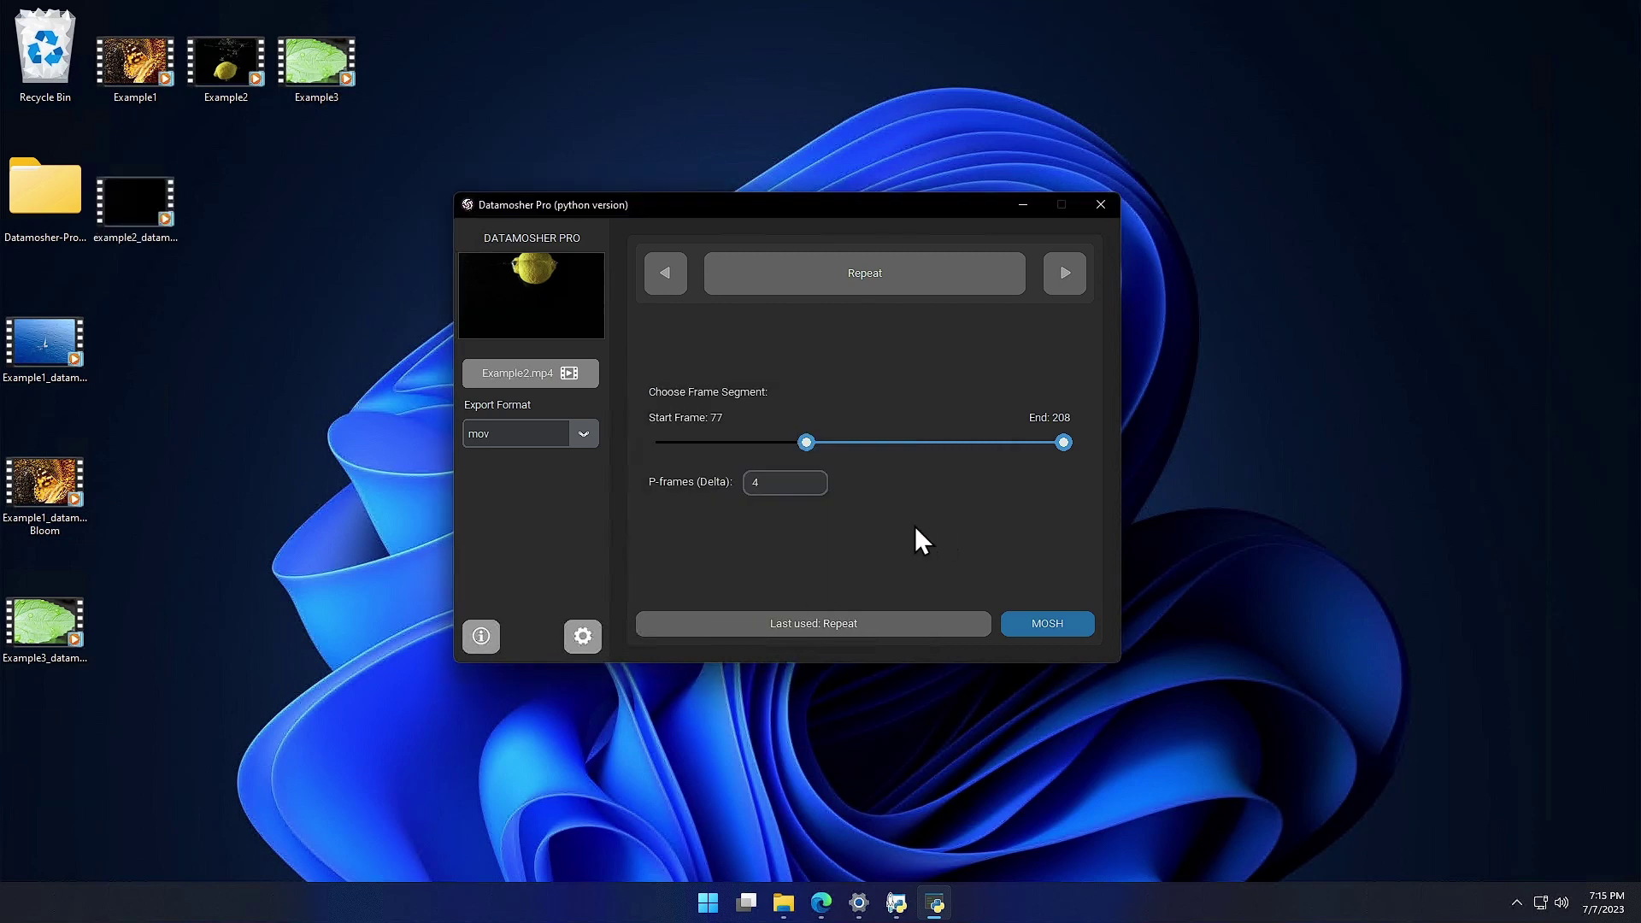
double_click(154, 218)
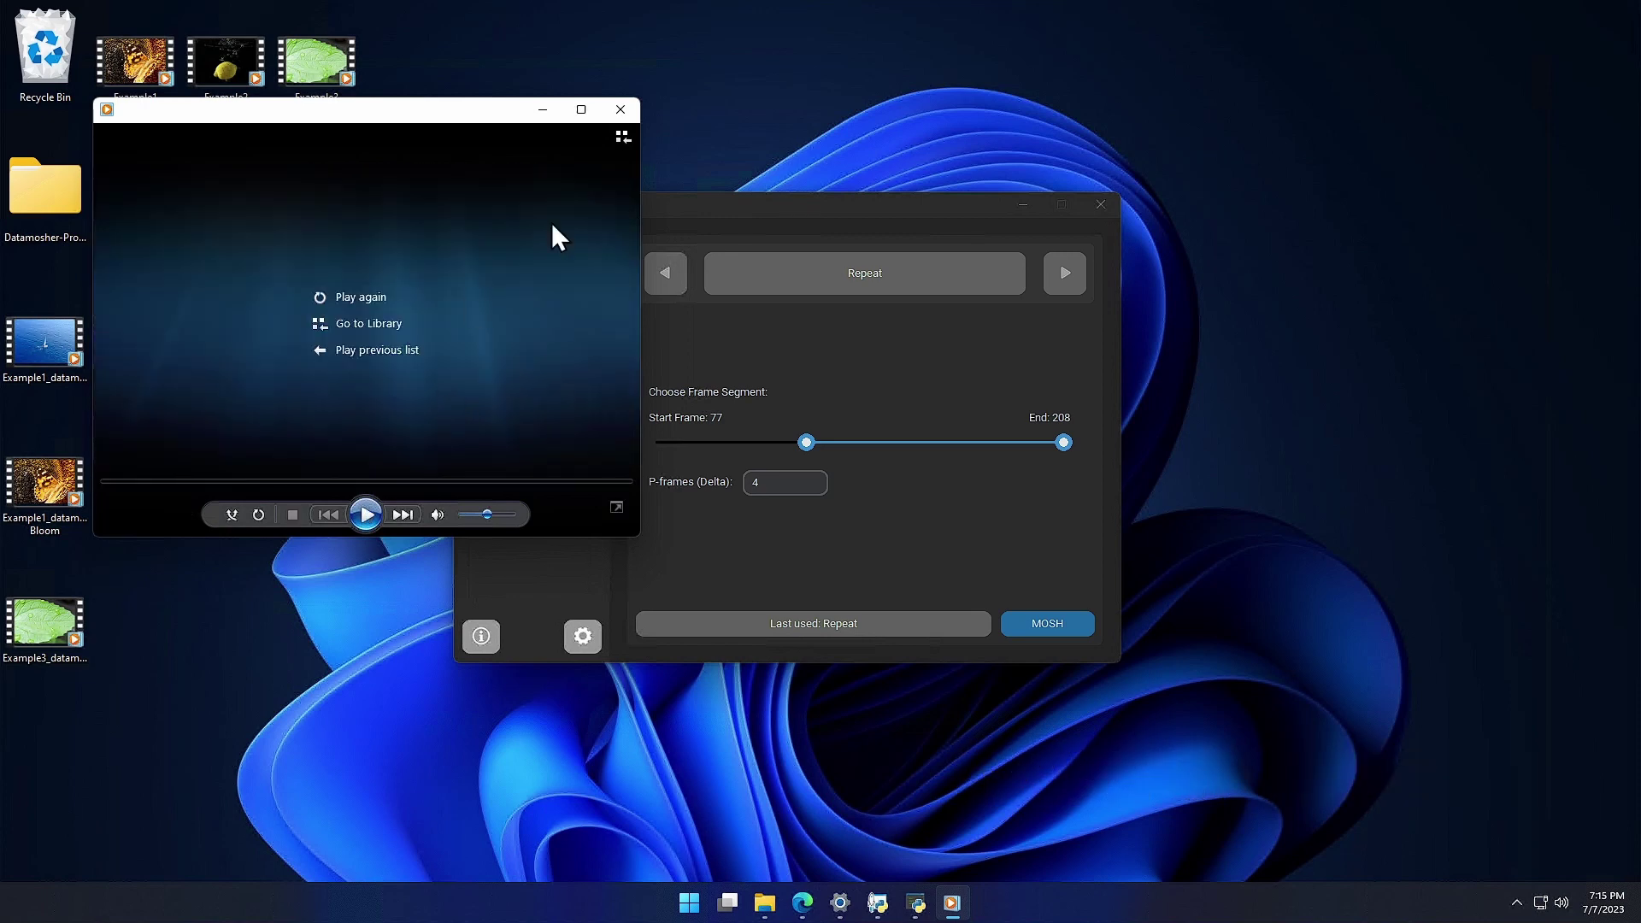
left_click(1066, 274)
left_click(1065, 273)
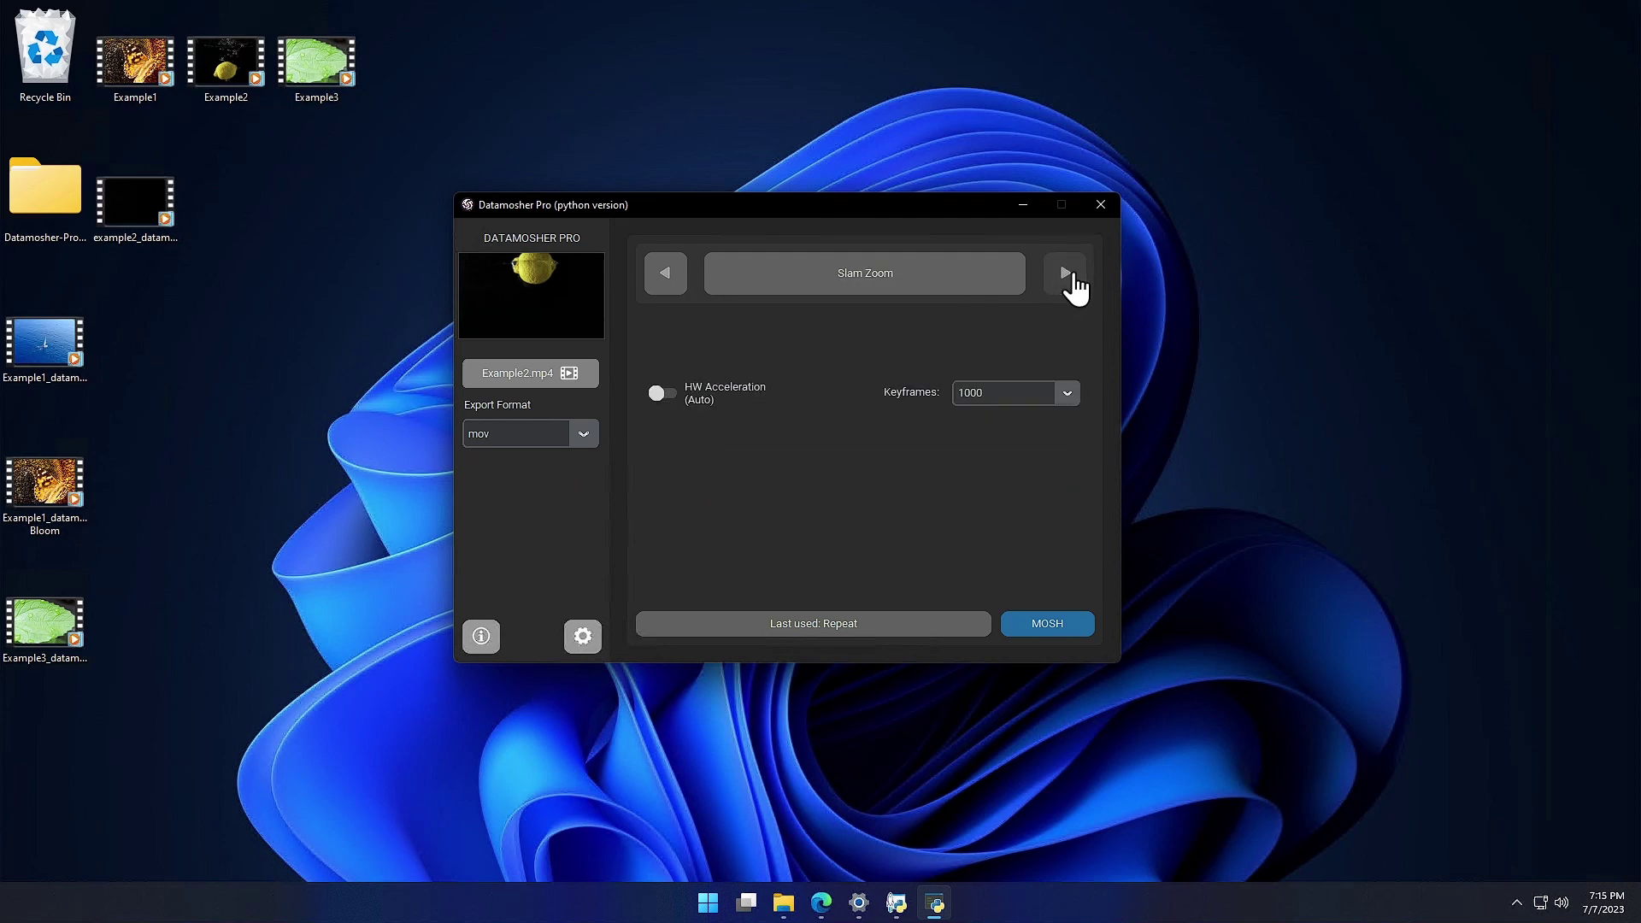
Step: Step through the effects past Classic to Fluid
left_click(1065, 273)
left_click(1065, 273)
left_click(1065, 274)
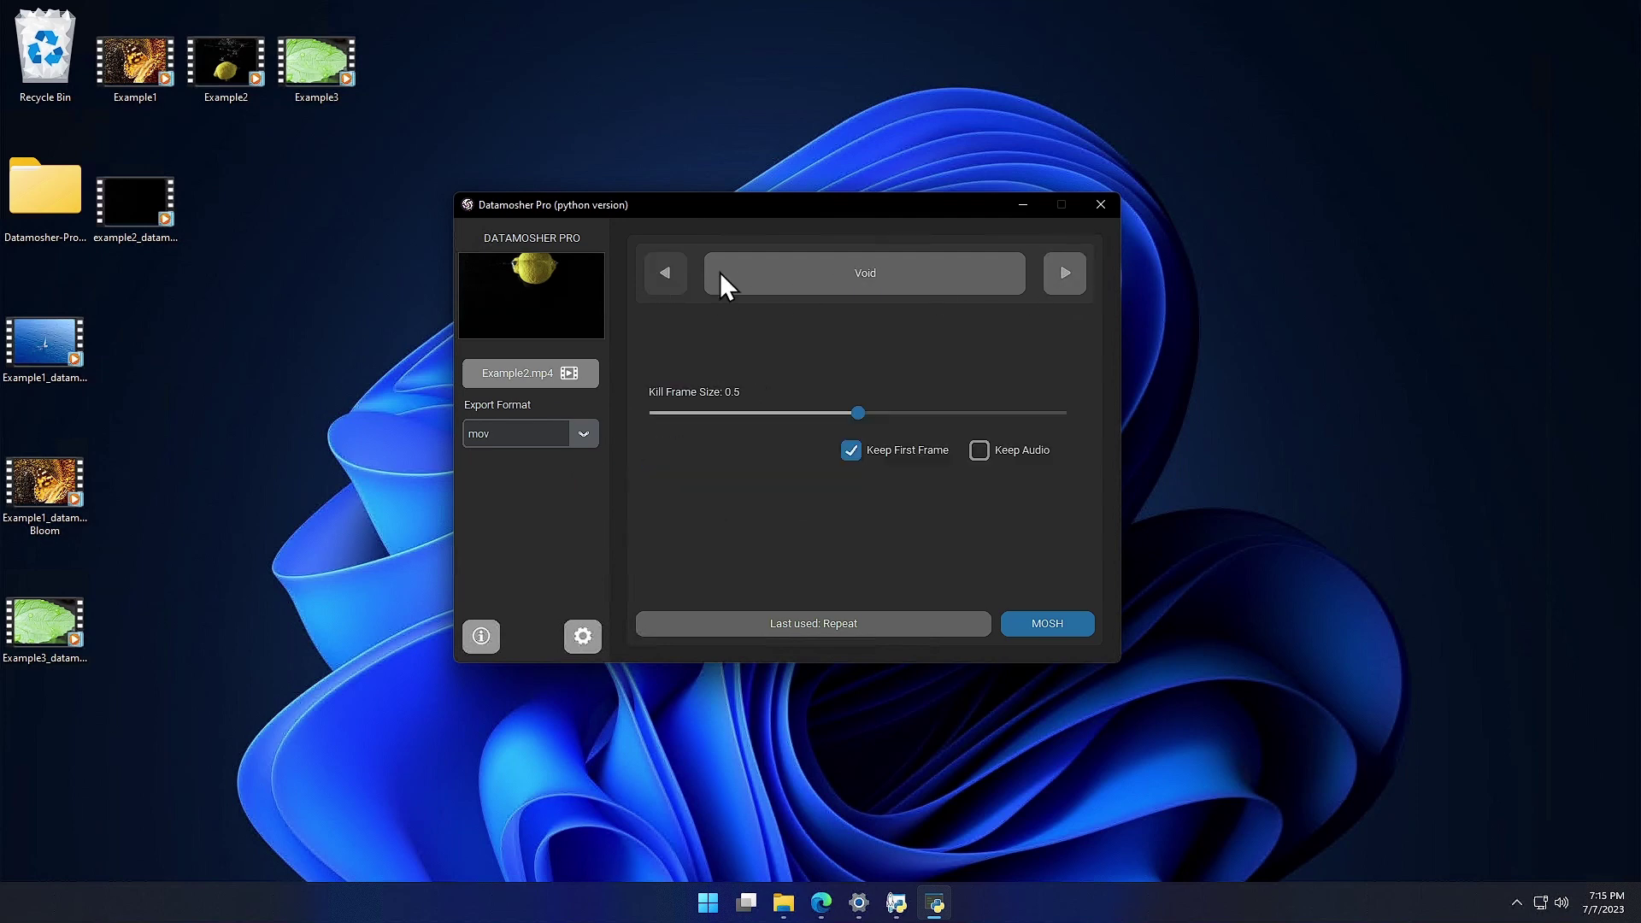
left_click(1065, 273)
left_click(1065, 274)
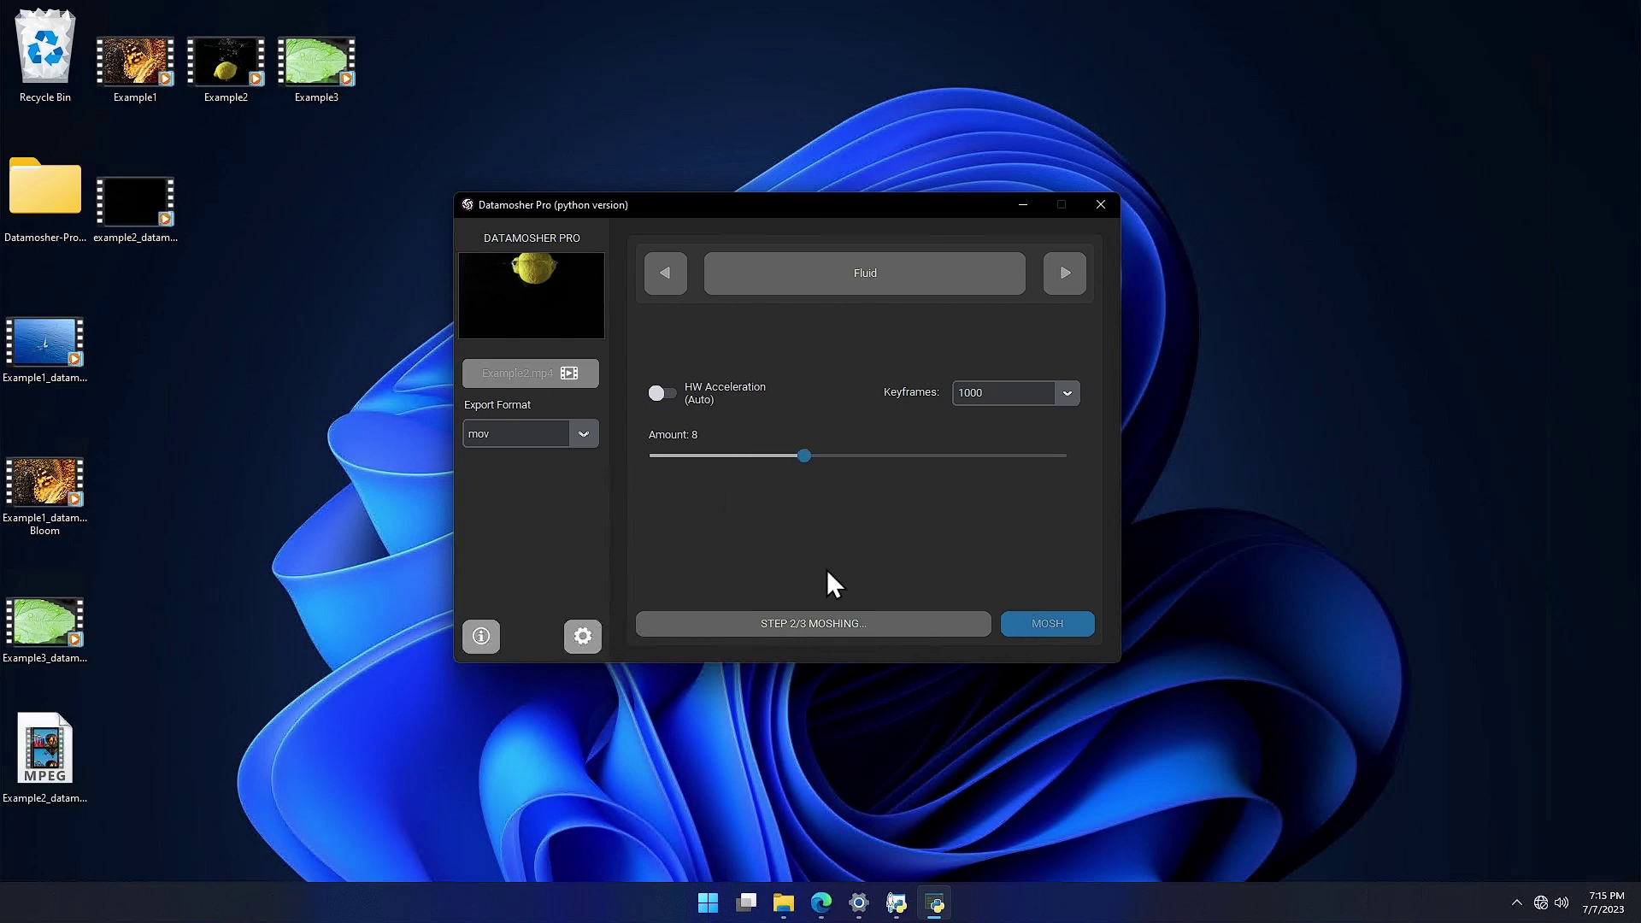
Step: Acknowledge the export message and play Example2_datamoshed_Fluid
left_click(954, 516)
left_click(151, 336)
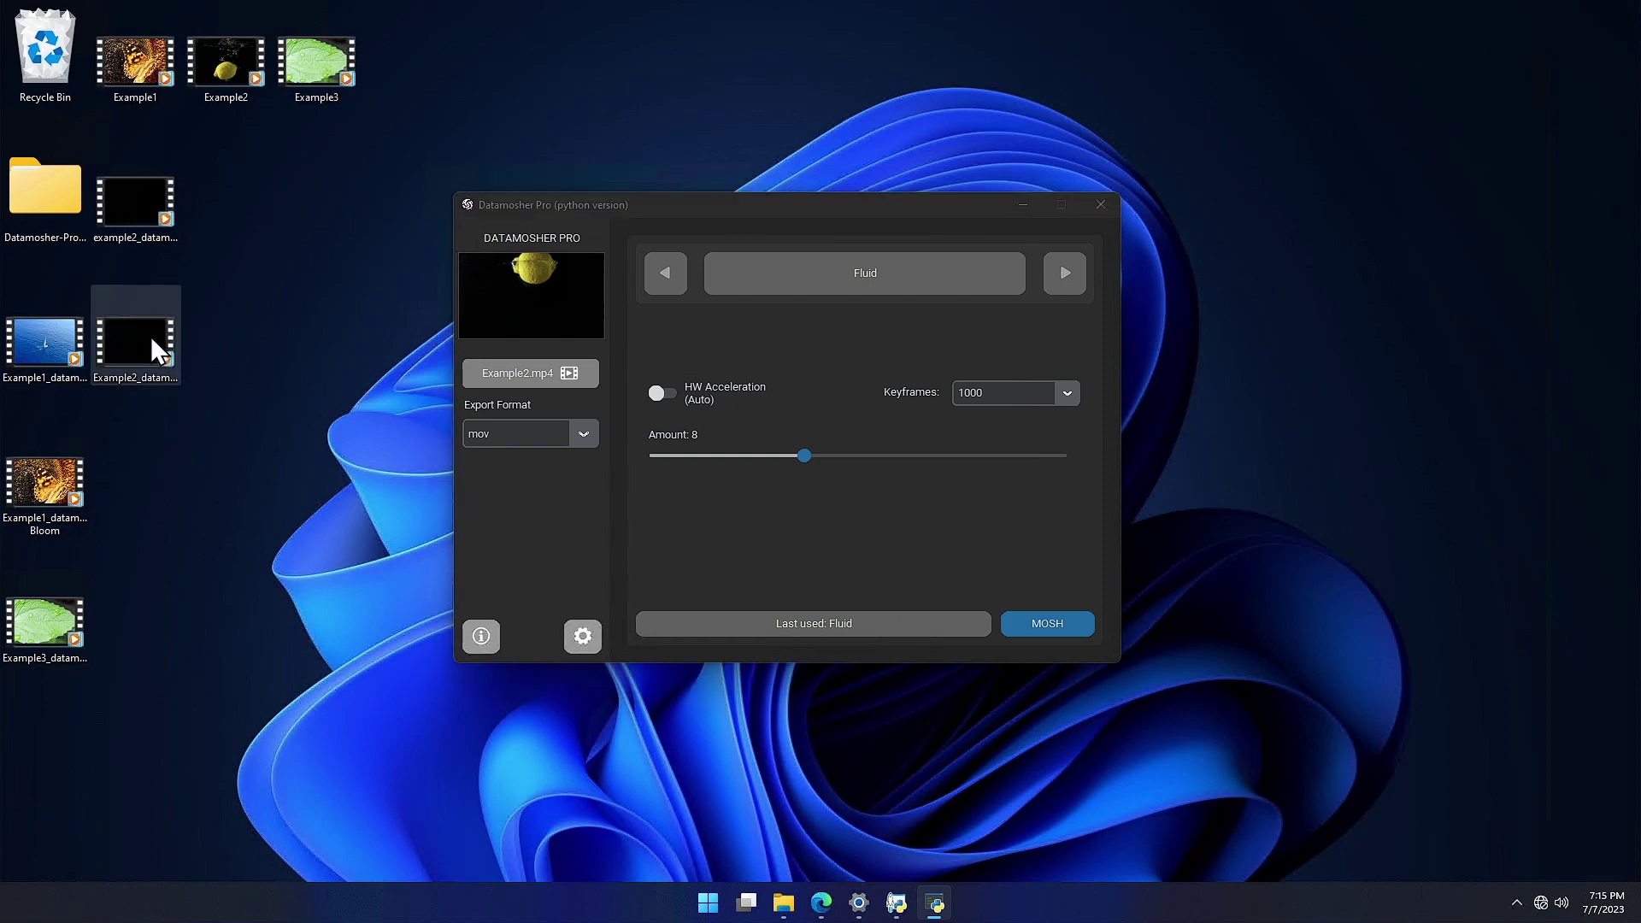
double_click(151, 336)
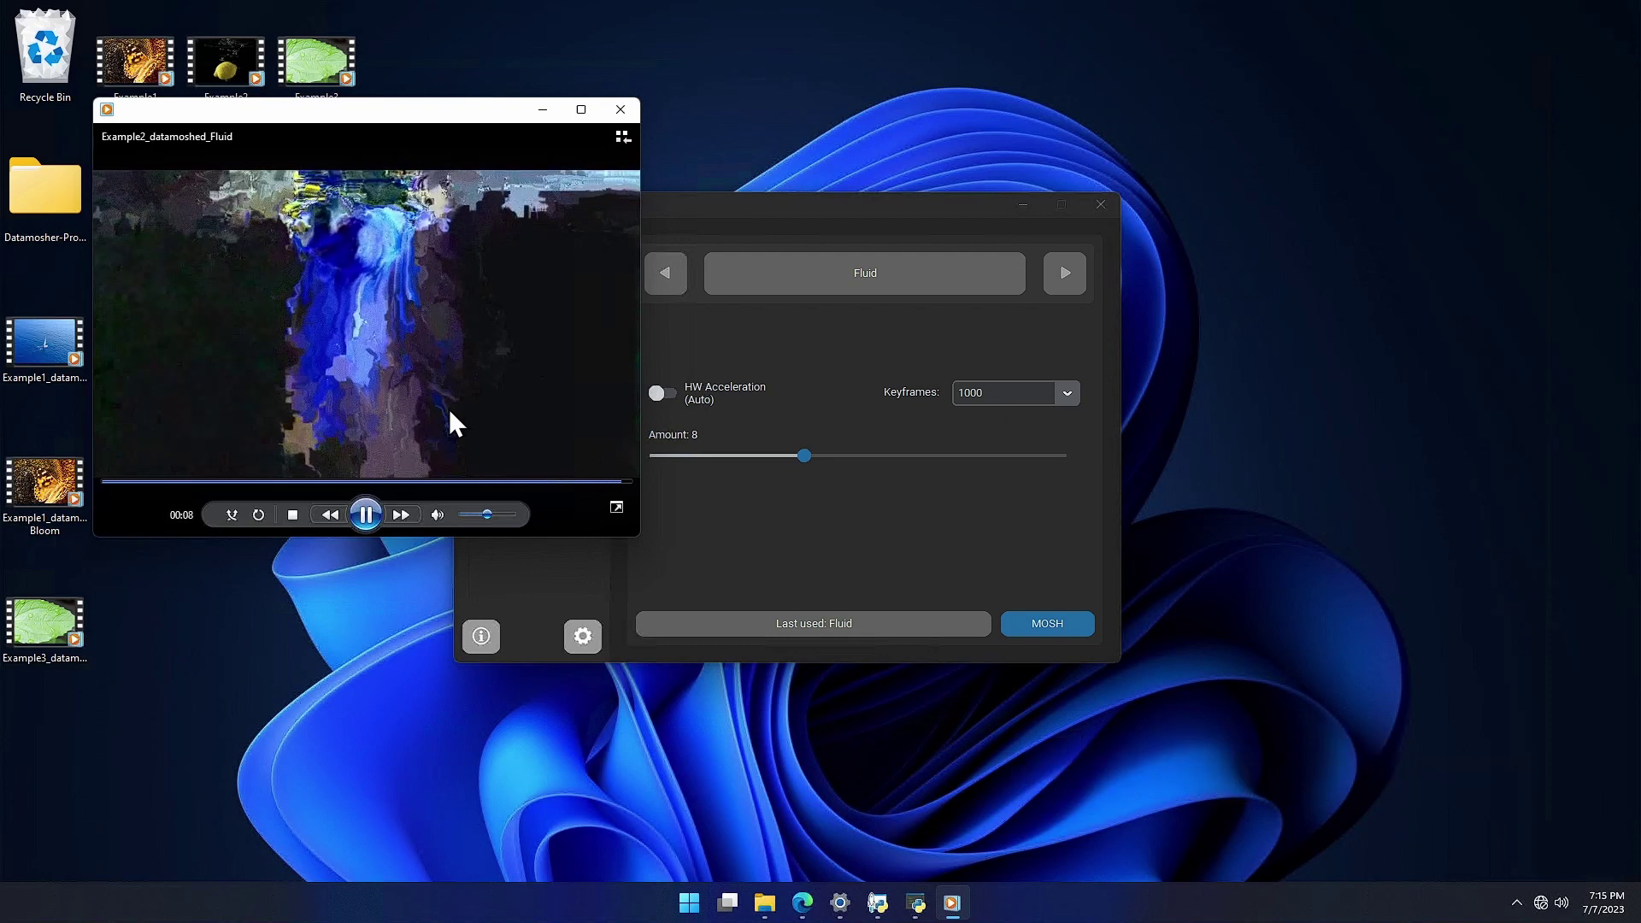
Step: Close the Fluid preview, switch to the Zoom effect, mosh, and play Example2_datamoshed_Zoom
key("alt+F4")
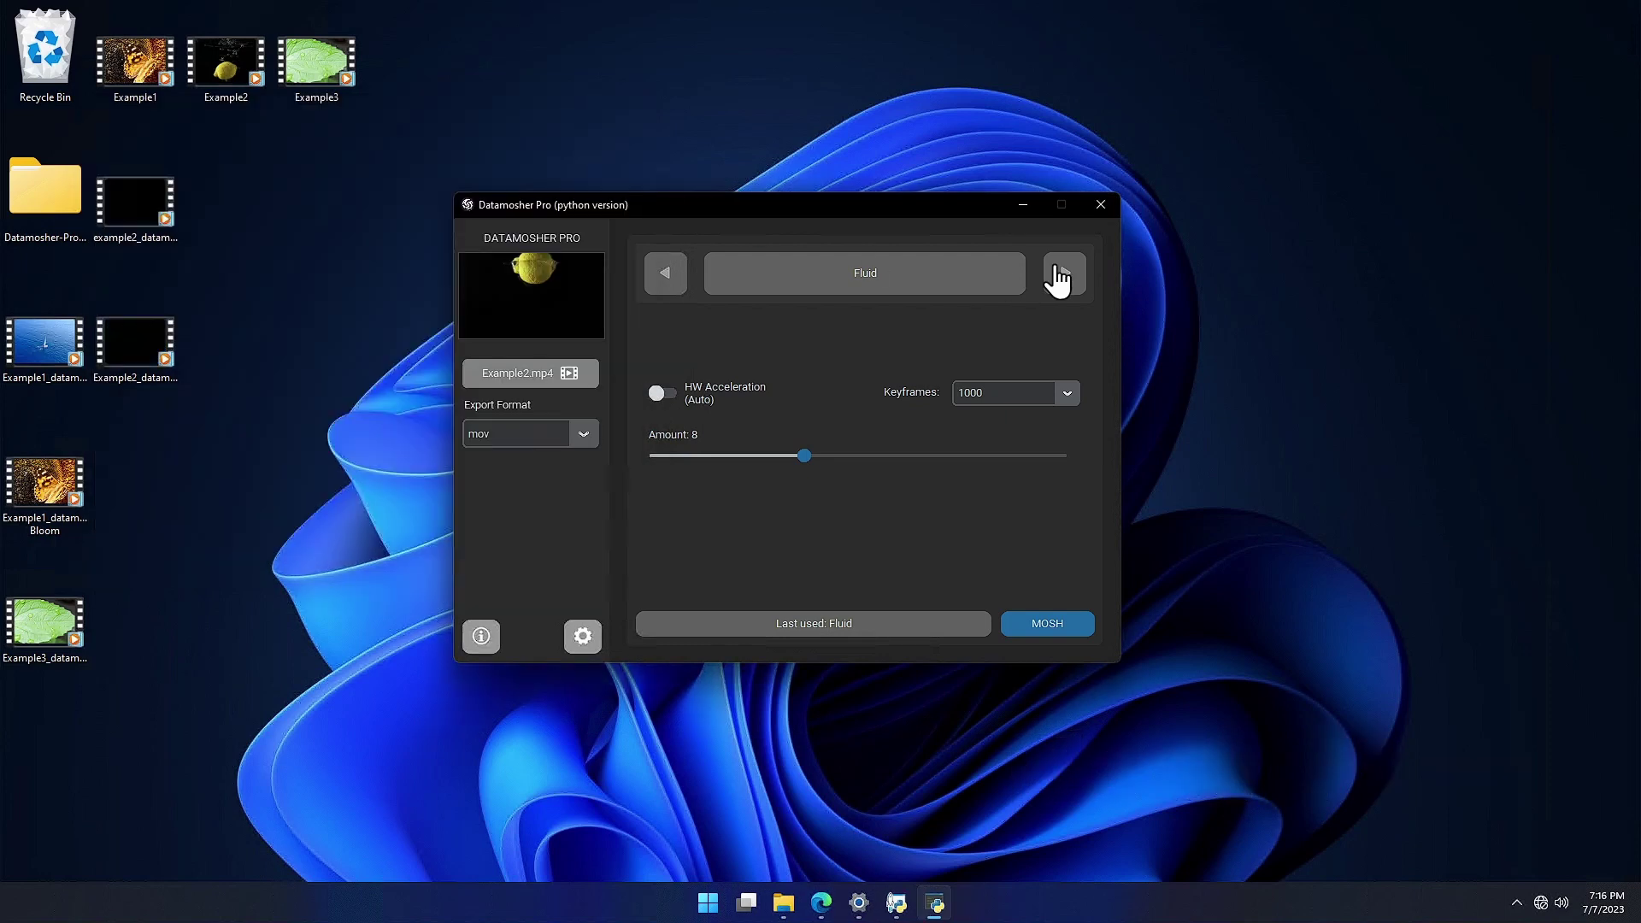
left_click(1063, 274)
left_click(1062, 273)
left_click(1063, 274)
left_click(1062, 273)
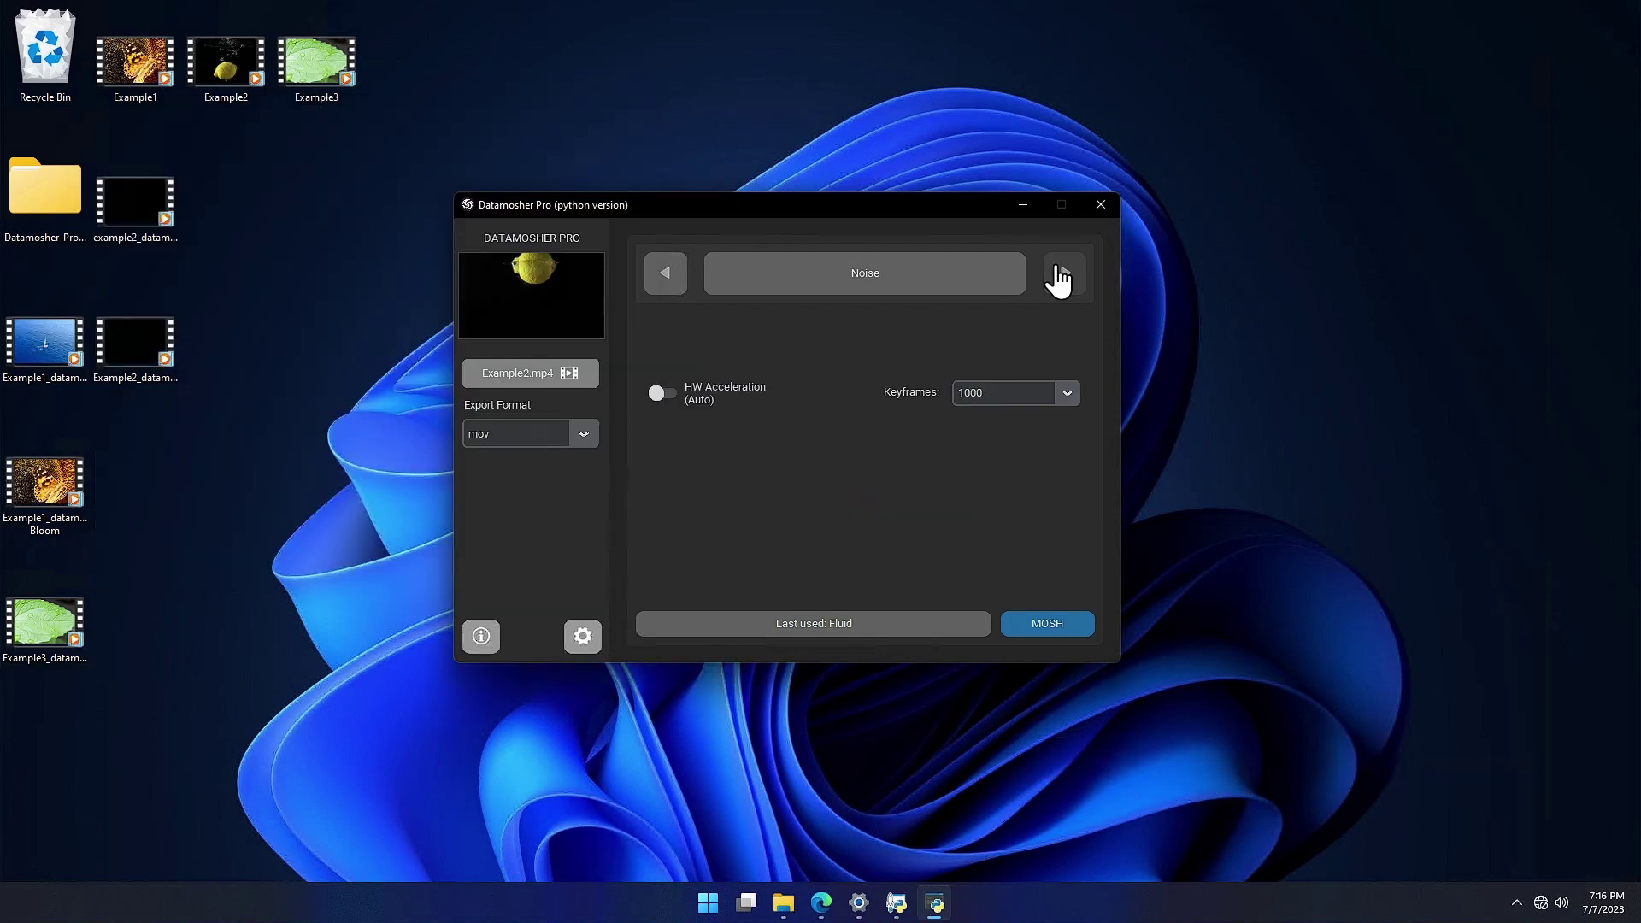
left_click(1063, 274)
left_click(1063, 273)
left_click(1063, 274)
left_click(904, 911)
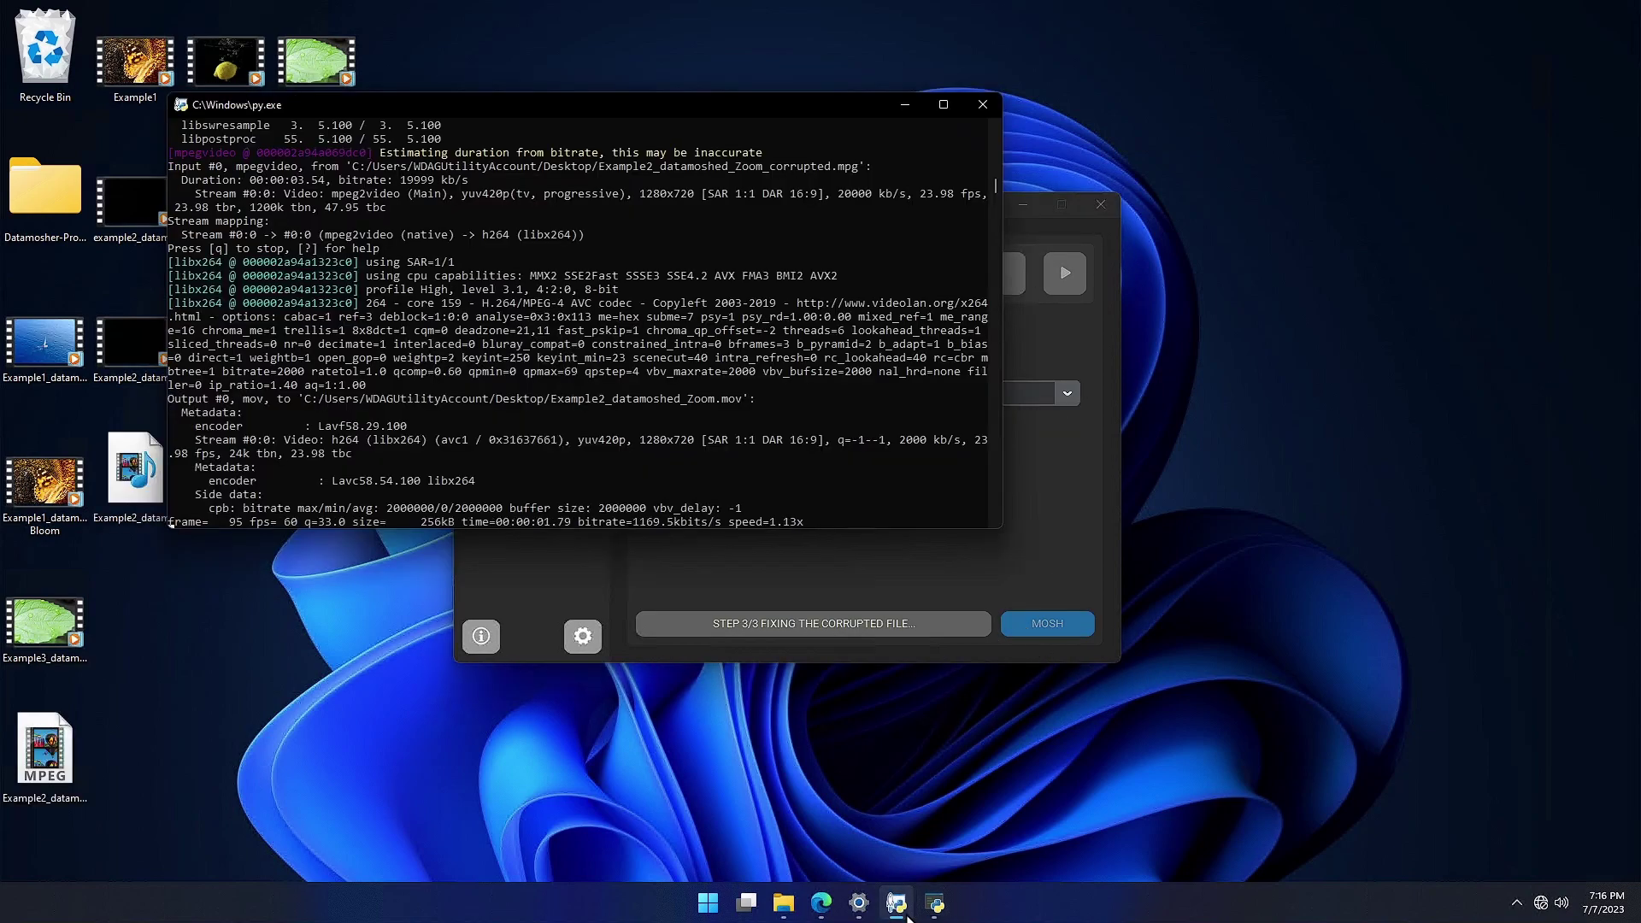
double_click(156, 470)
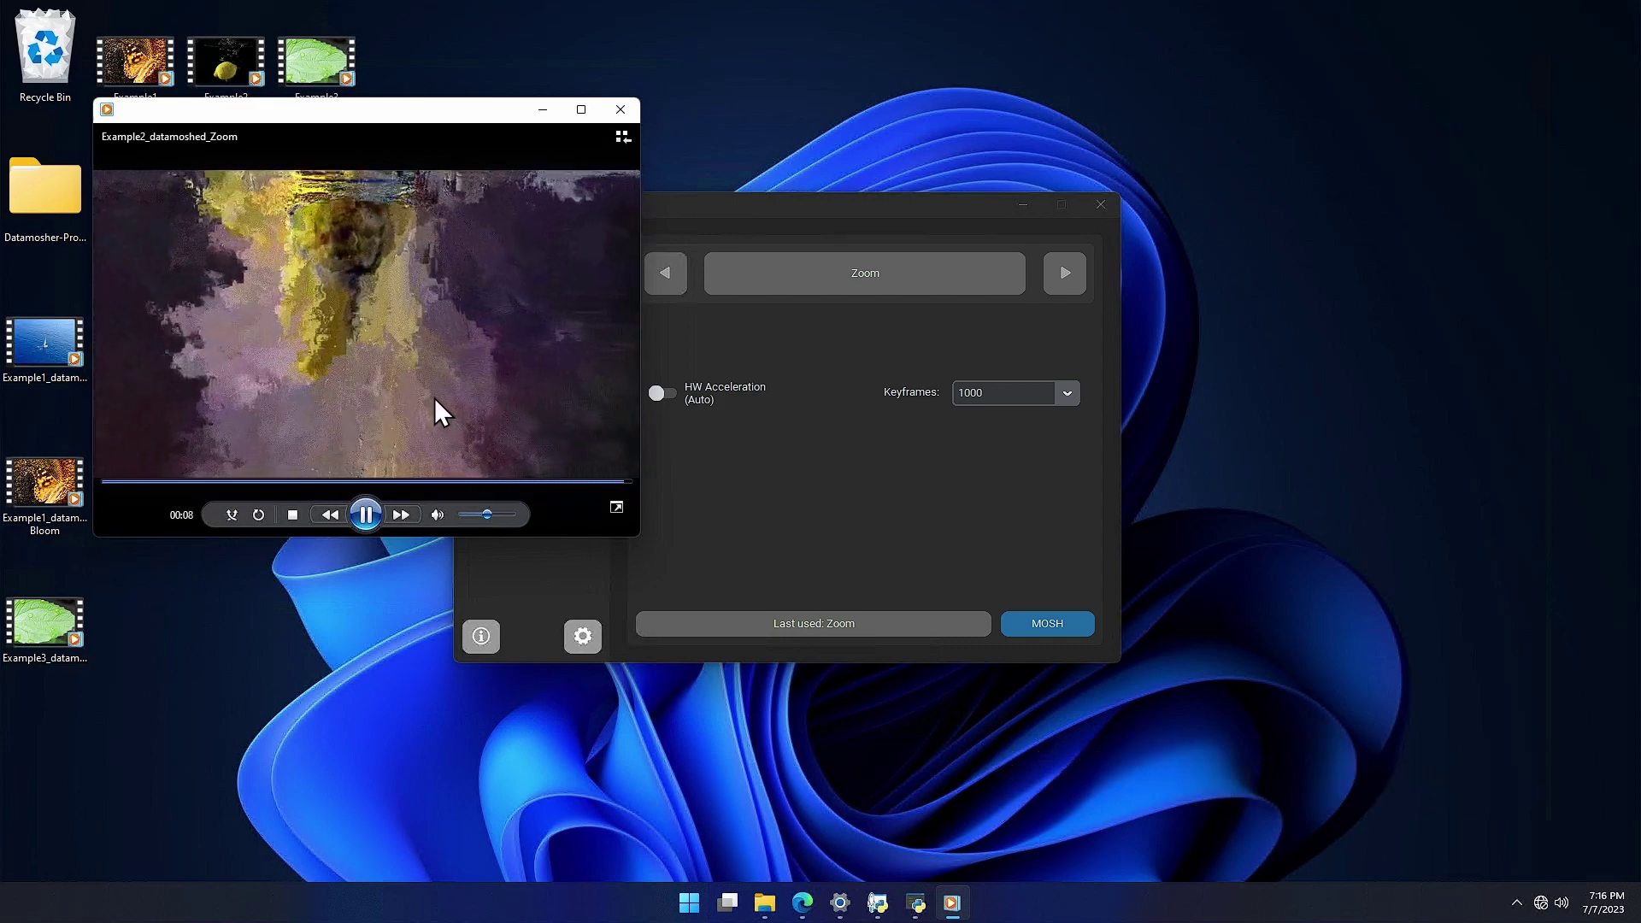
Step: Close the Zoom preview, move Datamosher Pro up-left, and step the effect through Classic to Glide
left_click(621, 109)
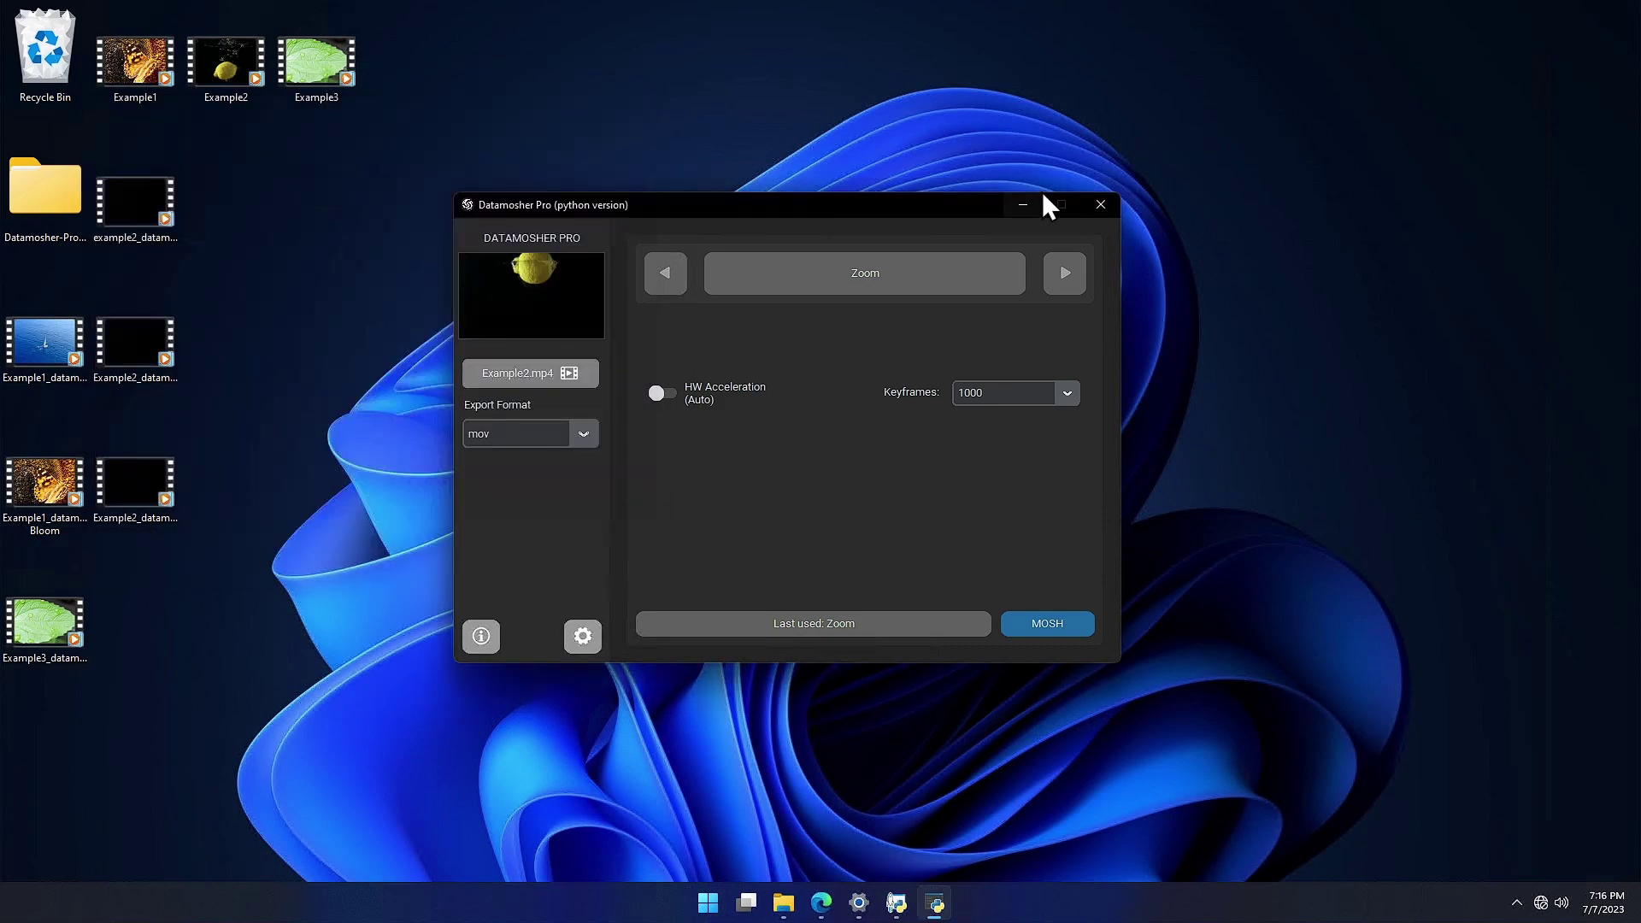
left_click_drag(622, 214, 638, 183)
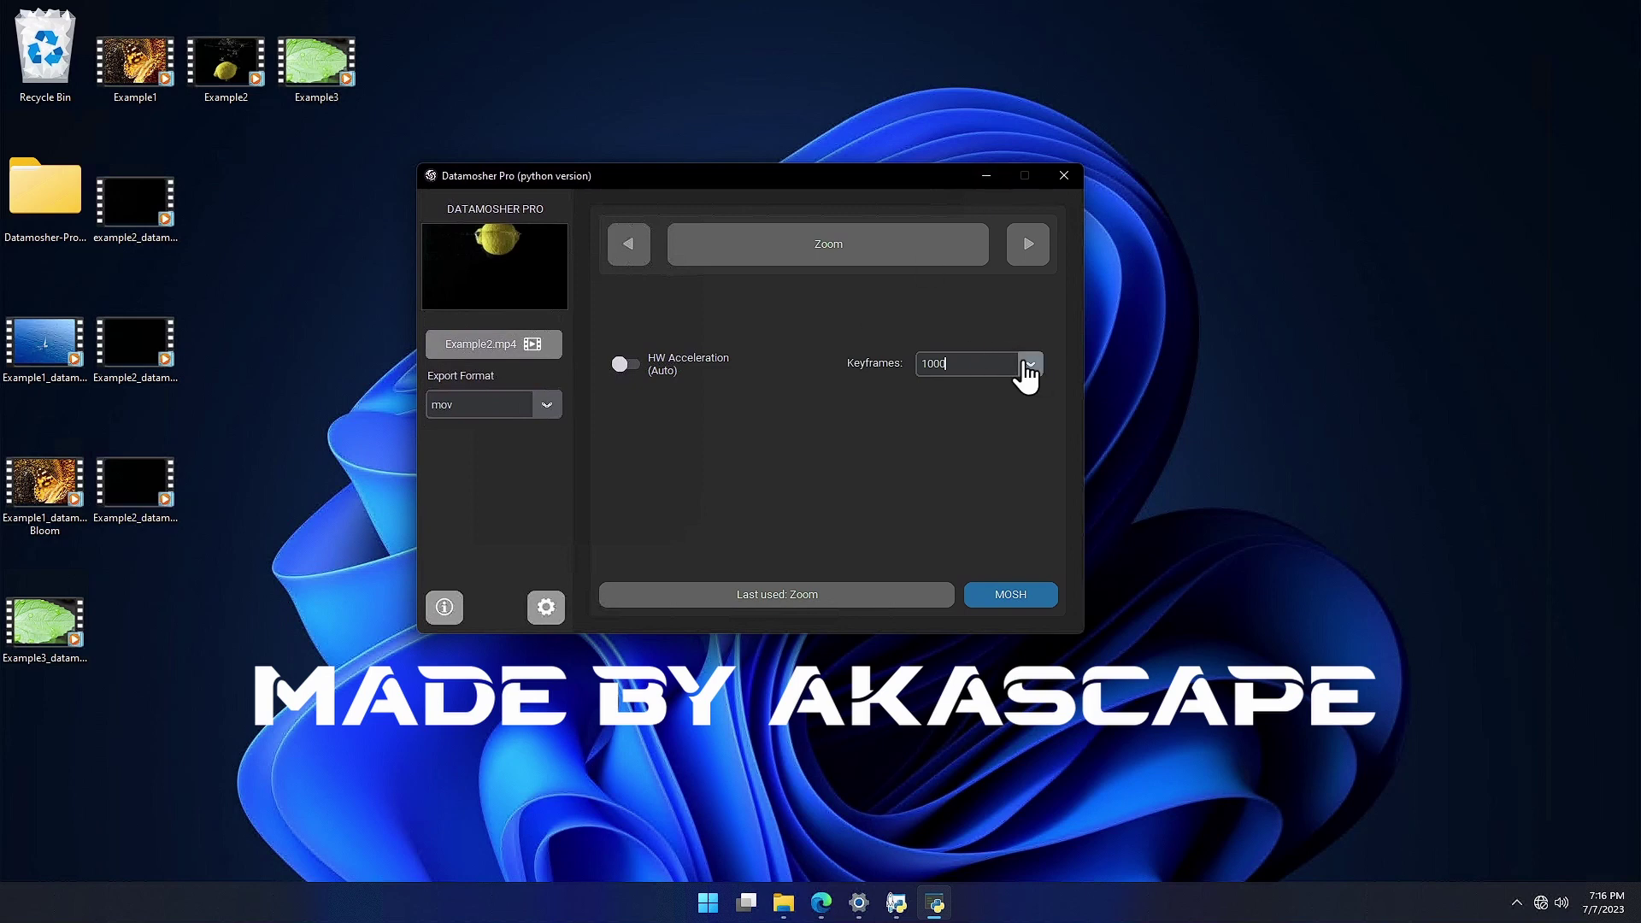
left_click(1028, 246)
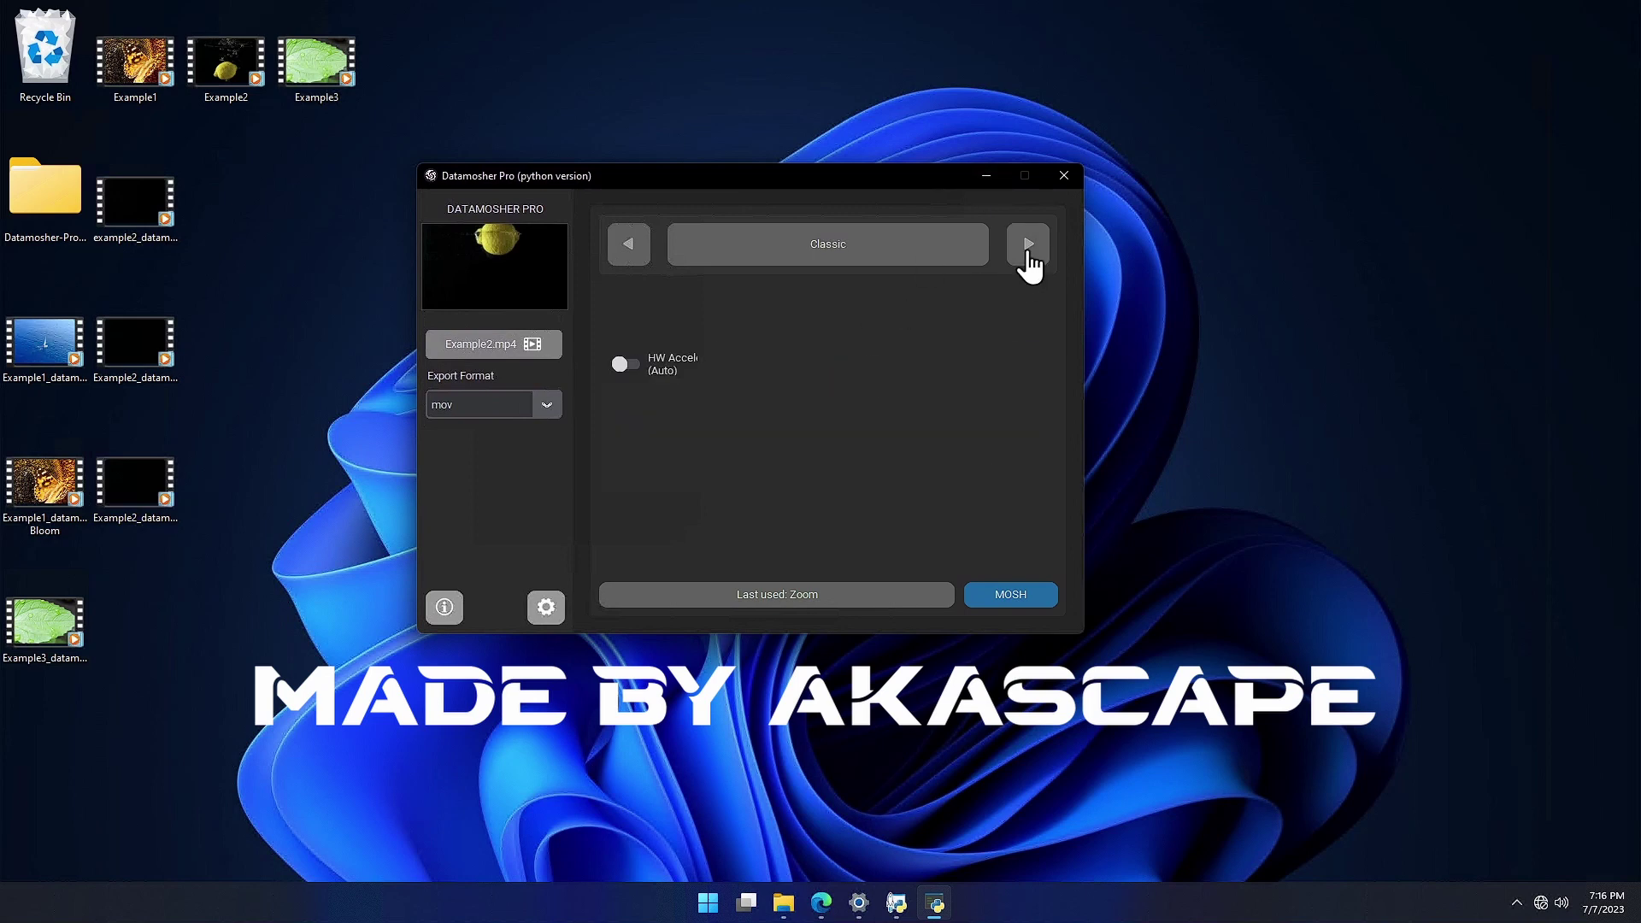
left_click(1028, 247)
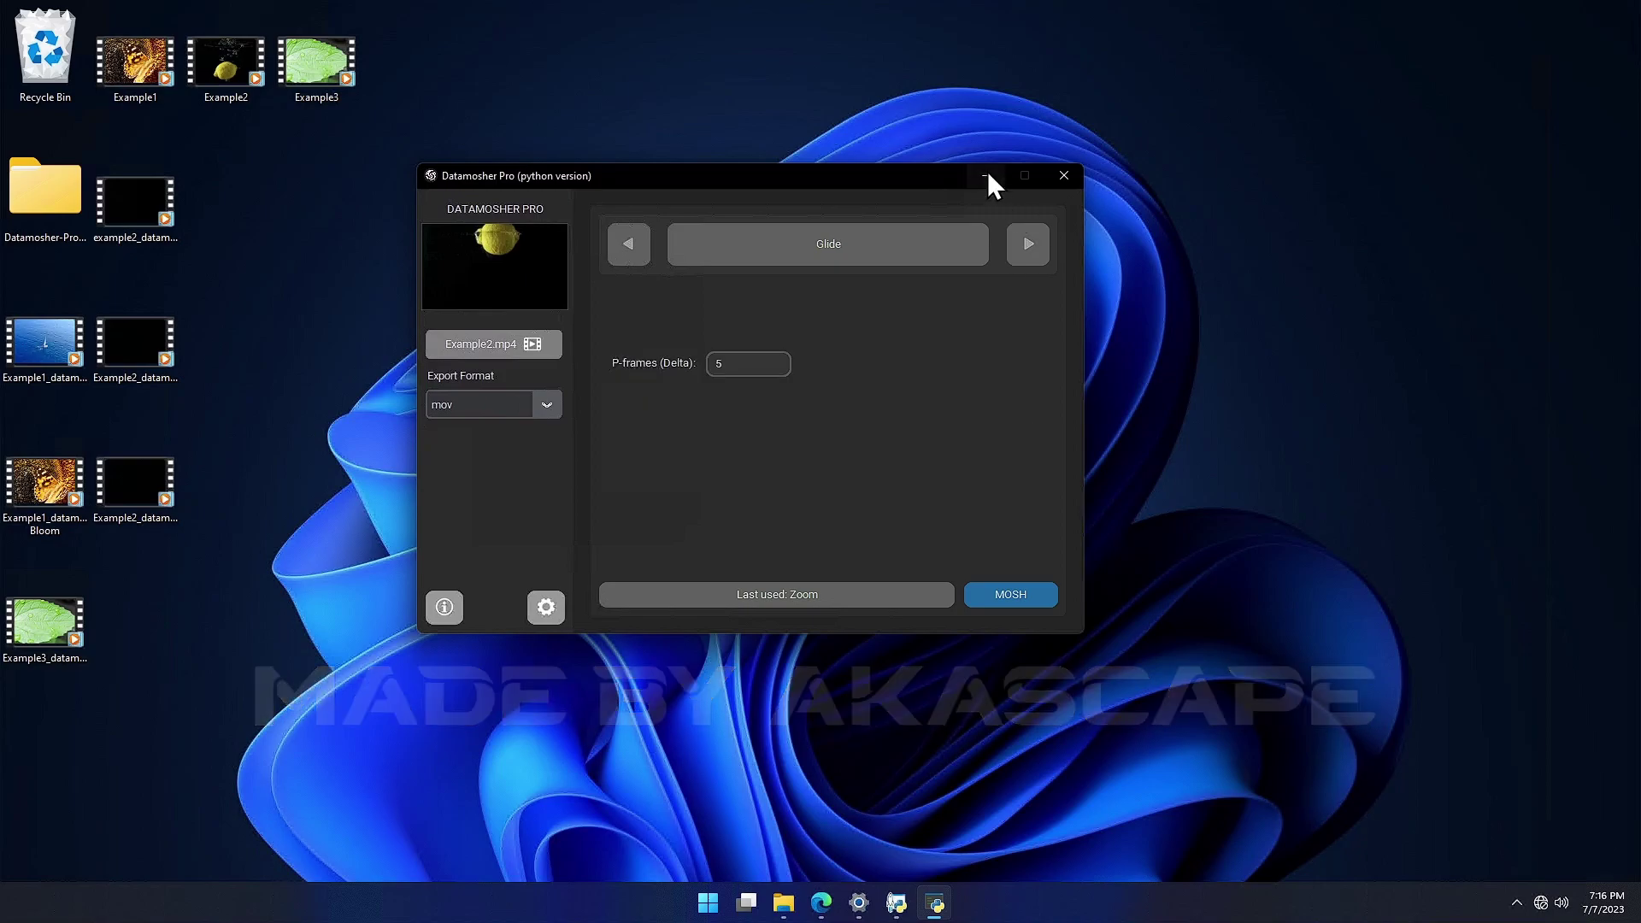